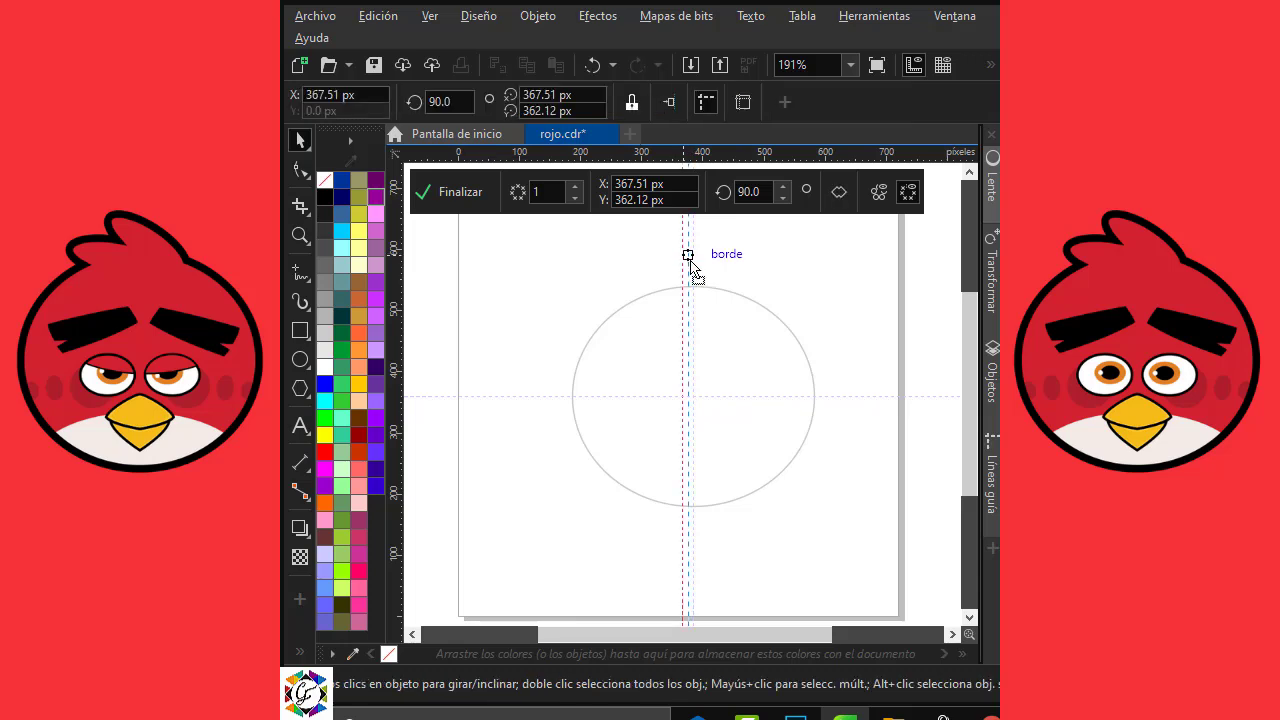
# Step: Draw an eye ellipse about 90 × 68 px just below the head circle's center, touching the vertical mirror line
pyautogui.scroll(4, 640, 410)
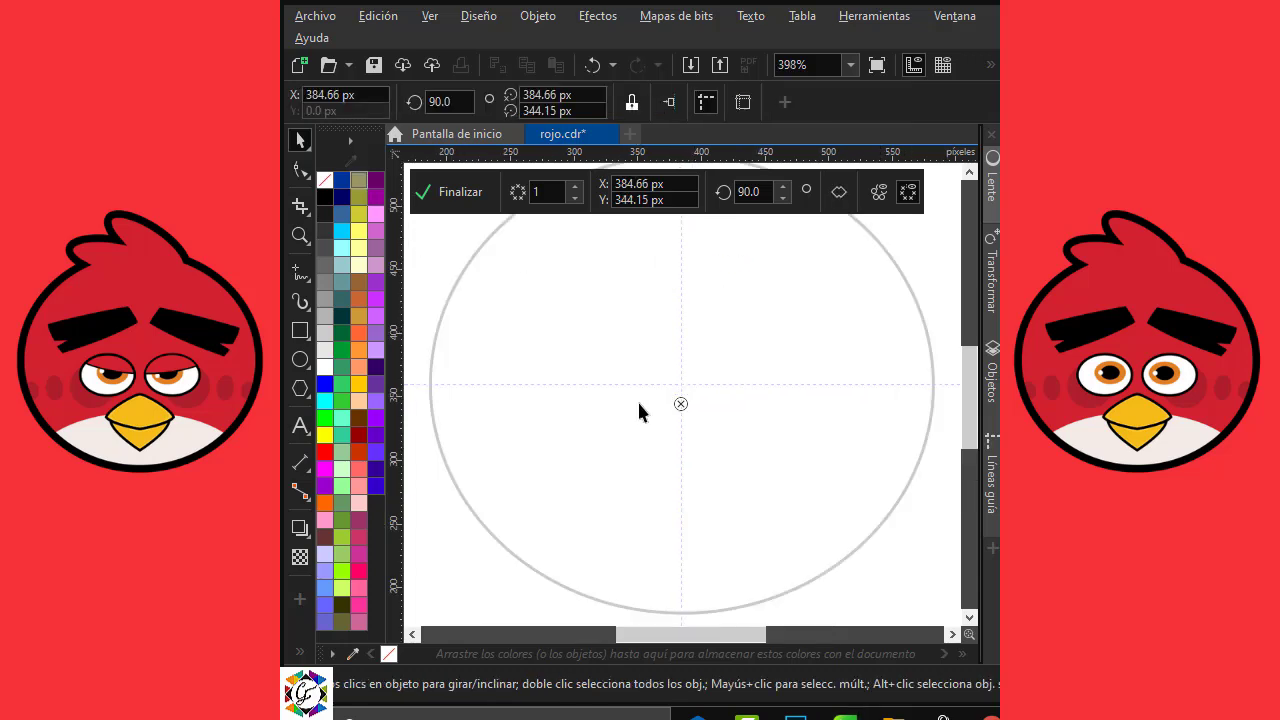
pyautogui.click(299, 362)
pyautogui.moveTo(700, 345); pyautogui.dragTo(815, 432)
pyautogui.click(300, 140)
pyautogui.moveTo(702, 393); pyautogui.dragTo(697, 427)
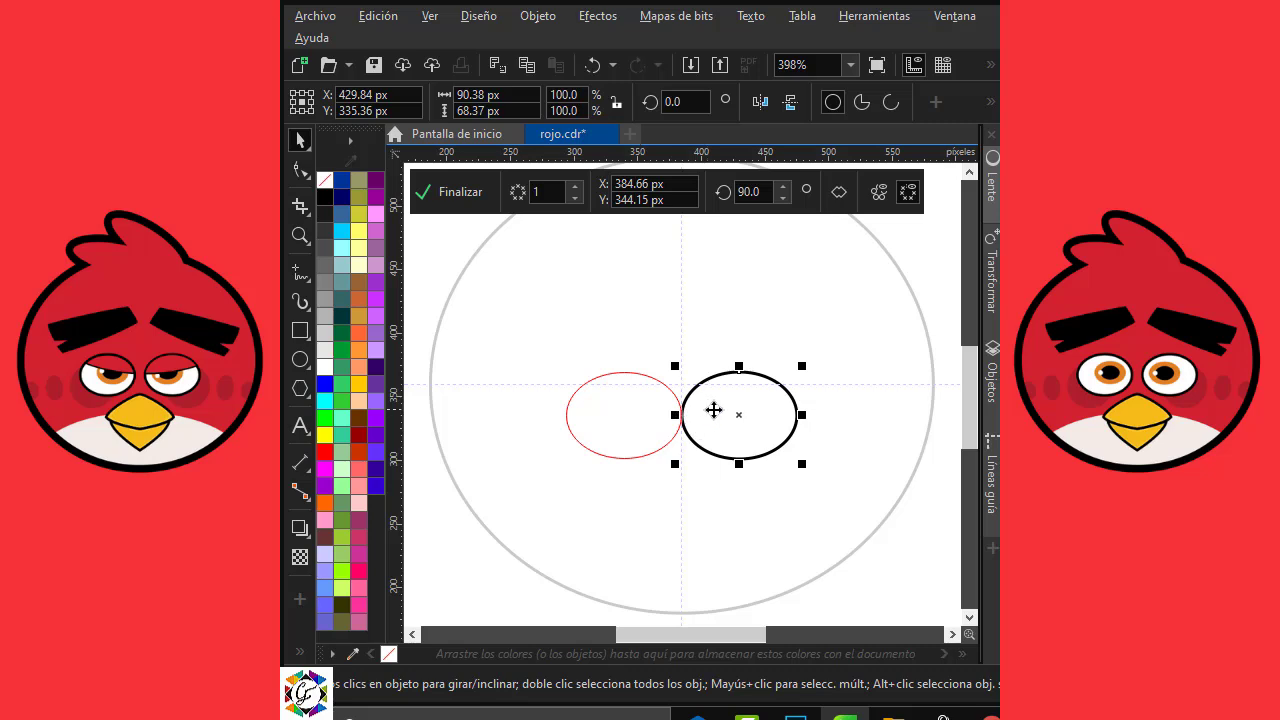
pyautogui.click(657, 337)
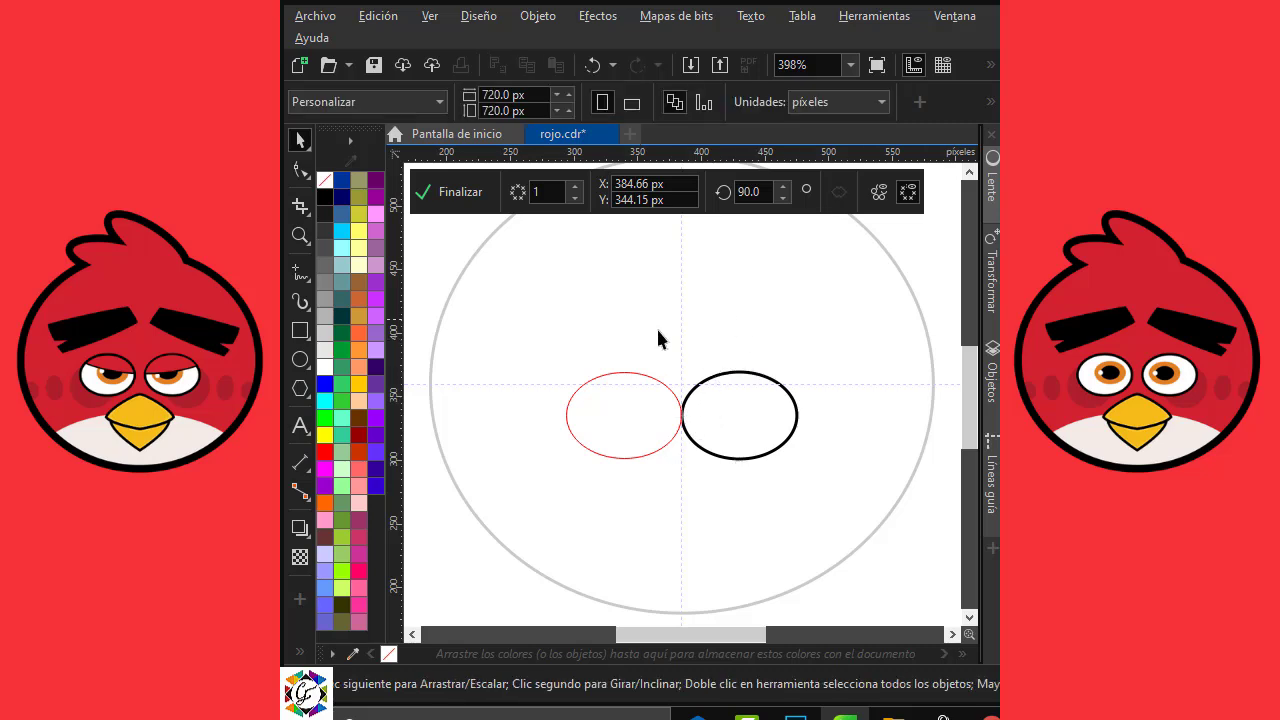
# Step: Draw a rectangle about 116 × 33 px just above the eye ellipse for the eyebrow
pyautogui.click(300, 330)
pyautogui.moveTo(703, 331); pyautogui.dragTo(849, 373)
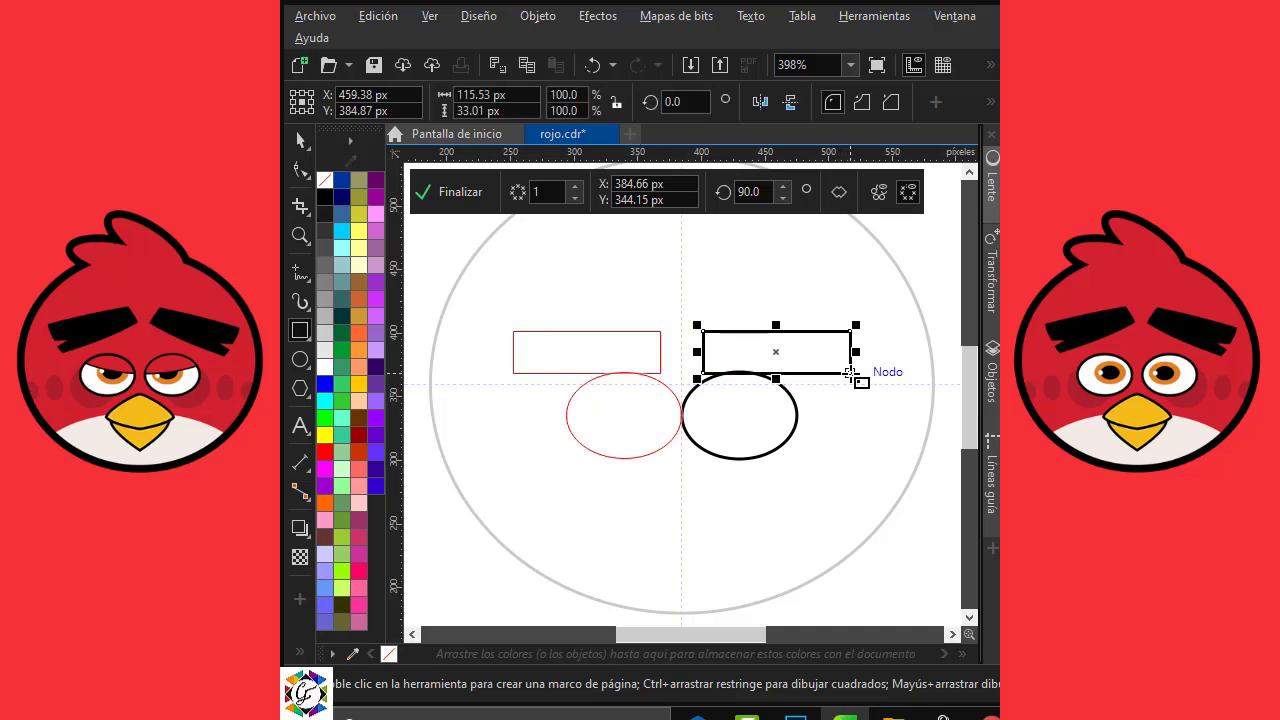
pyautogui.click(300, 235)
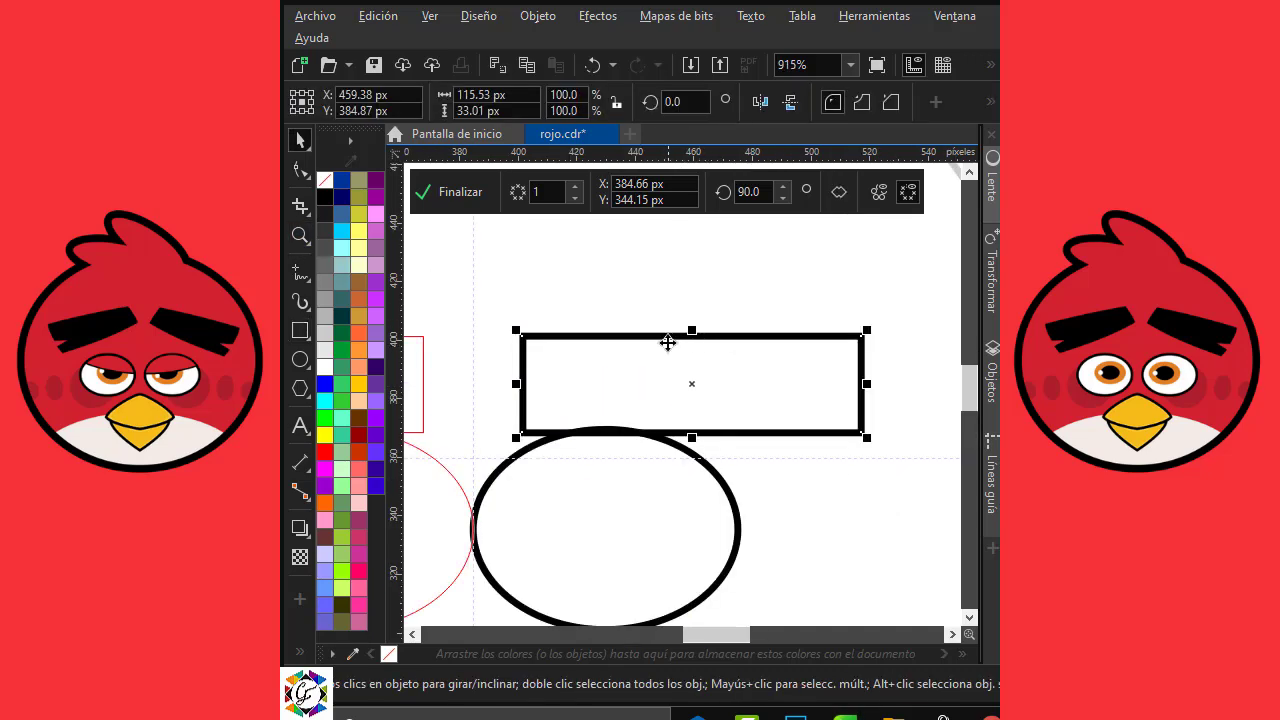
# Step: Convert the eyebrow rectangle to curves and lower its upper corner nearest the mirror line to slope the top edge
pyautogui.rightClick(668, 340)
pyautogui.click(748, 183)
pyautogui.click(300, 170)
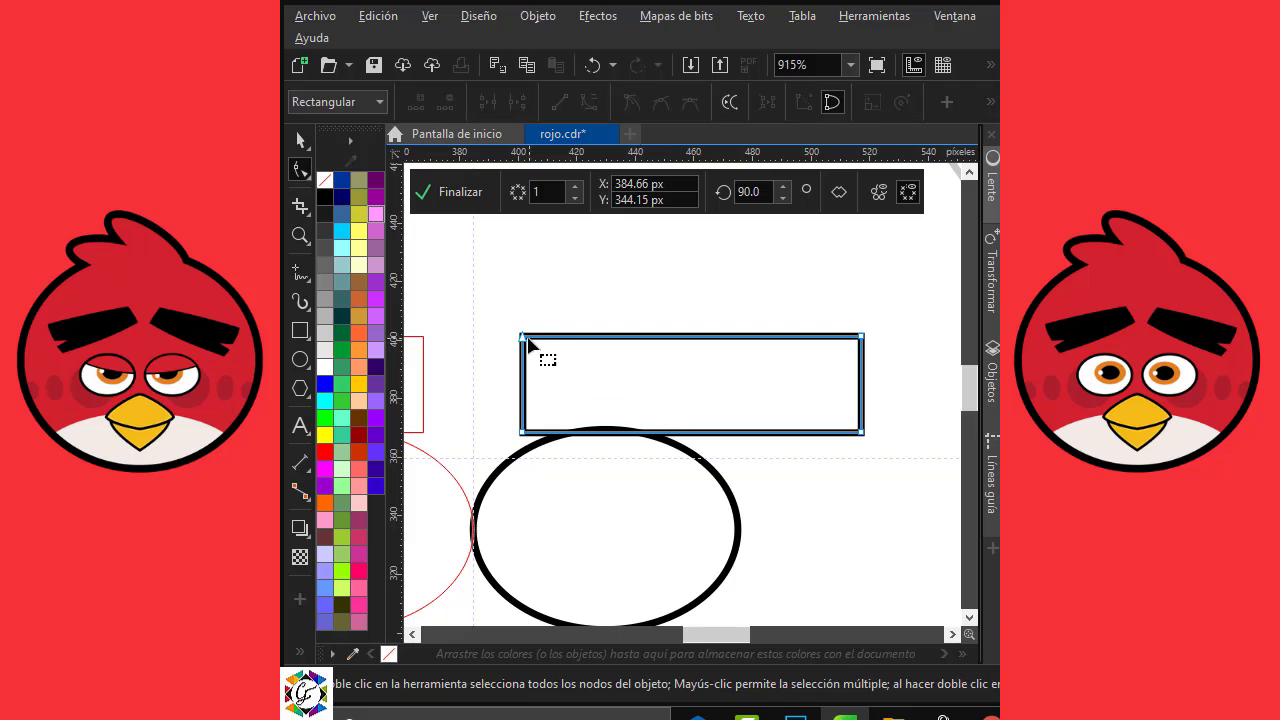
pyautogui.moveTo(524, 338); pyautogui.dragTo(522, 374)
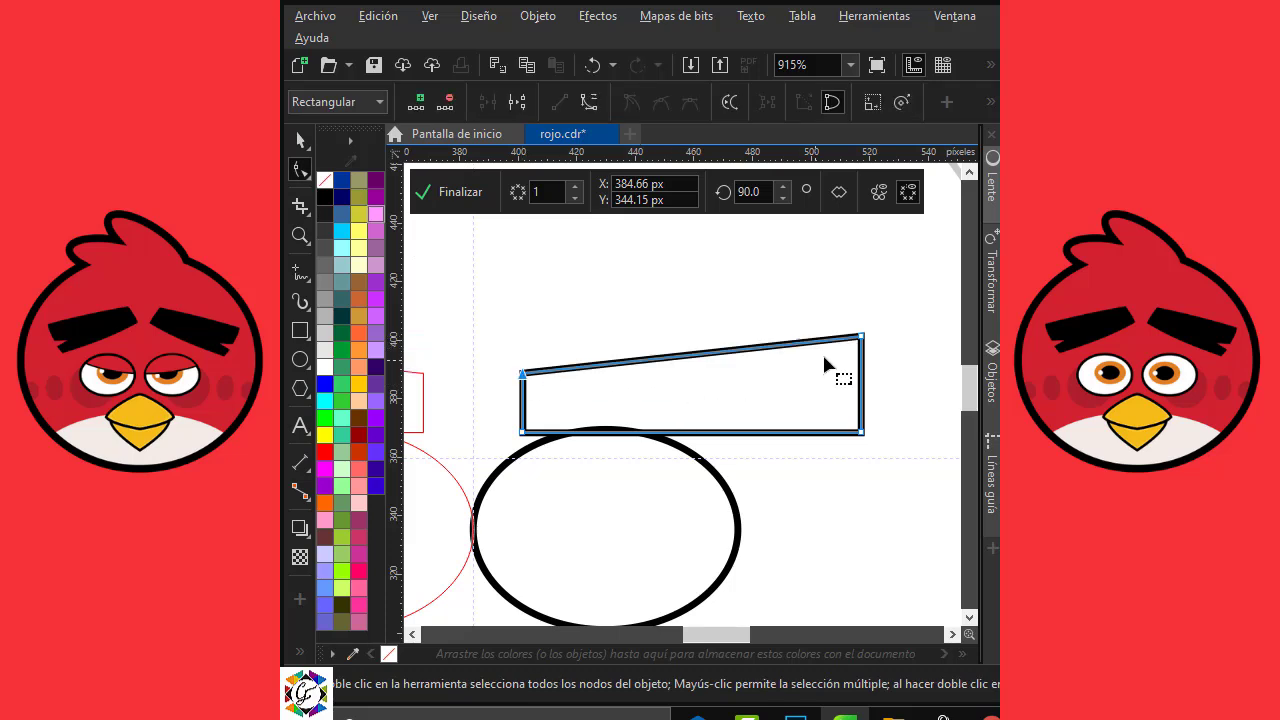
# Step: Add three nodes on the eyebrow's outer edge and pull the middle one inward to cut a pointed notch
pyautogui.scroll(2, 866, 350)
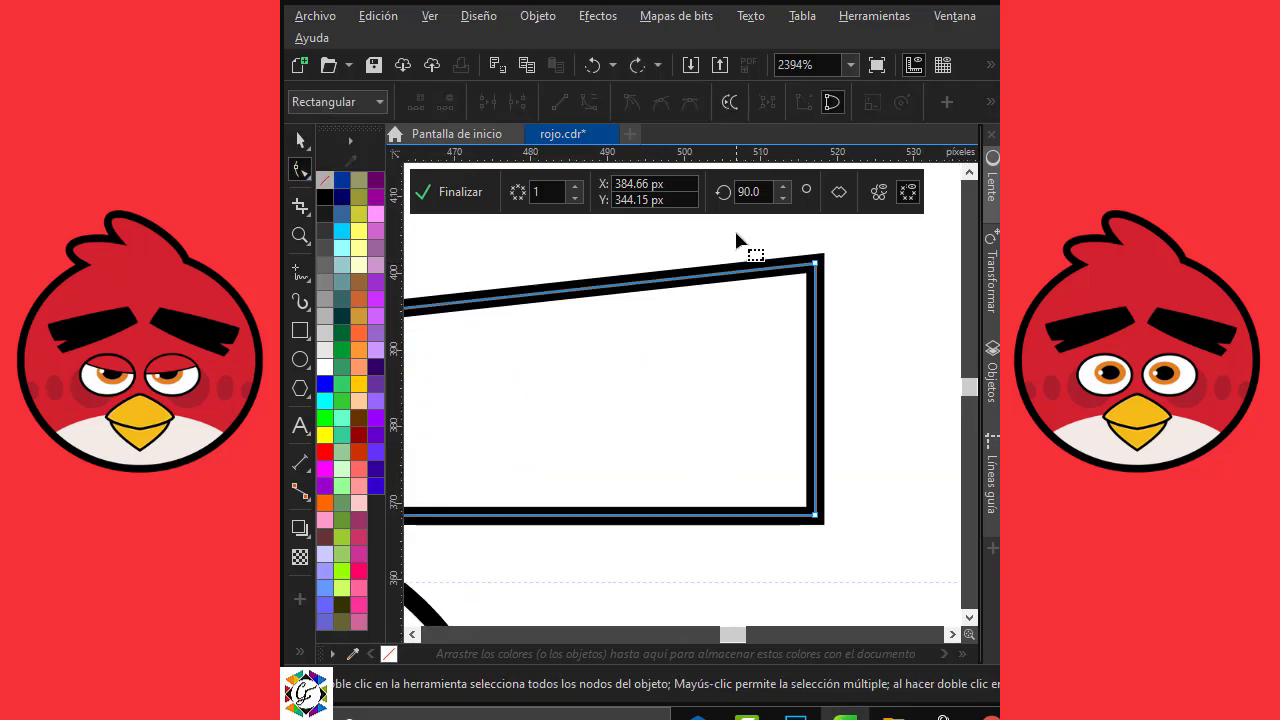
pyautogui.moveTo(736, 240); pyautogui.dragTo(830, 528)
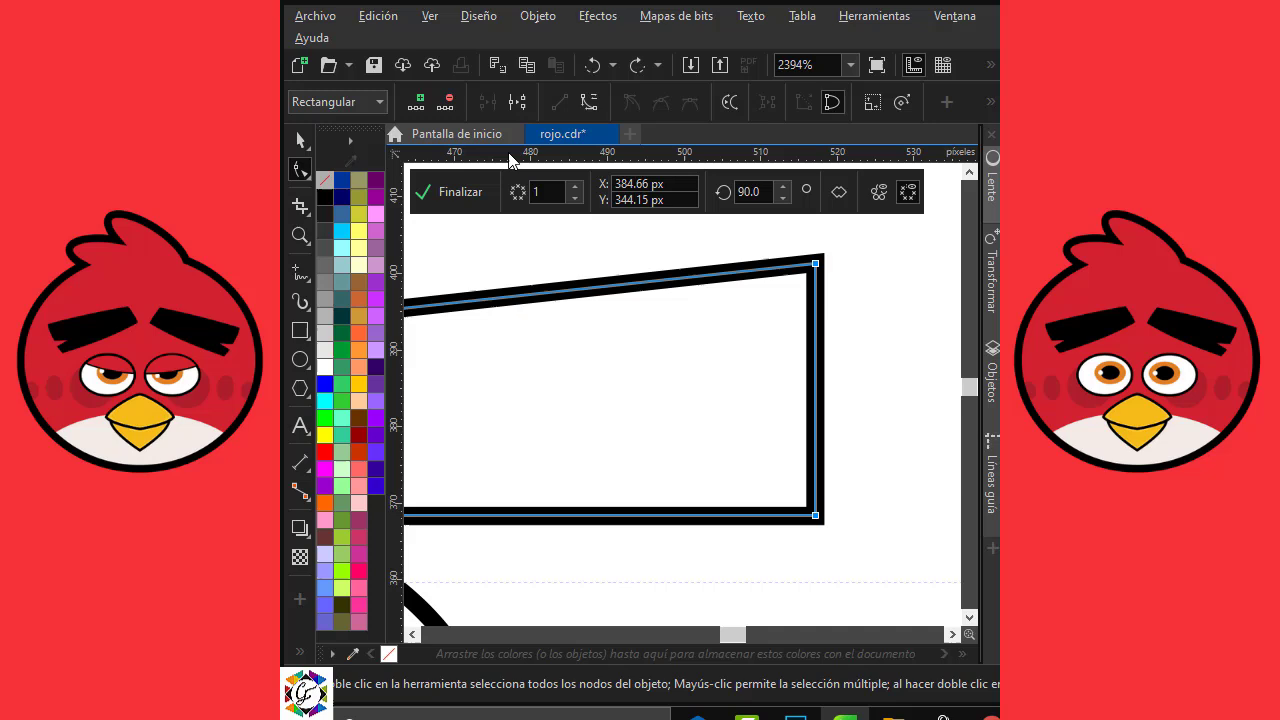
pyautogui.doubleClick(816, 410)
pyautogui.click(818, 485)
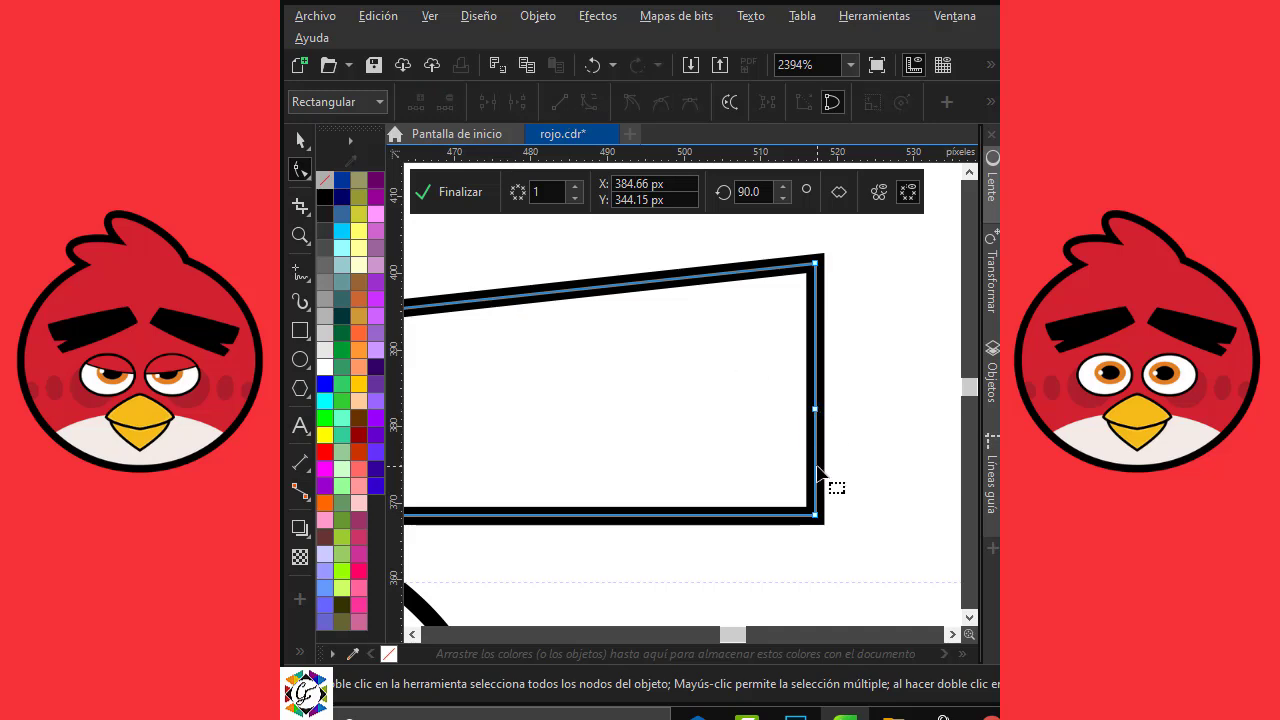
pyautogui.doubleClick(816, 476)
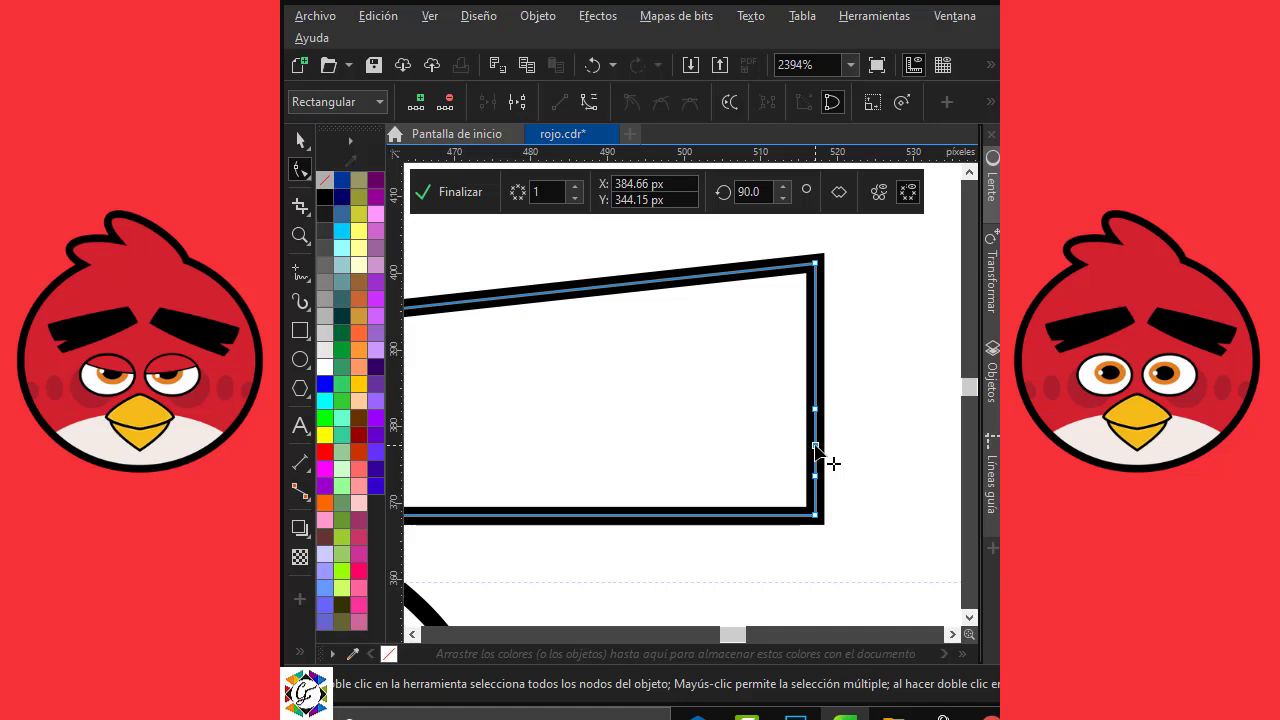
pyautogui.moveTo(816, 446); pyautogui.dragTo(675, 467)
pyautogui.press('space')
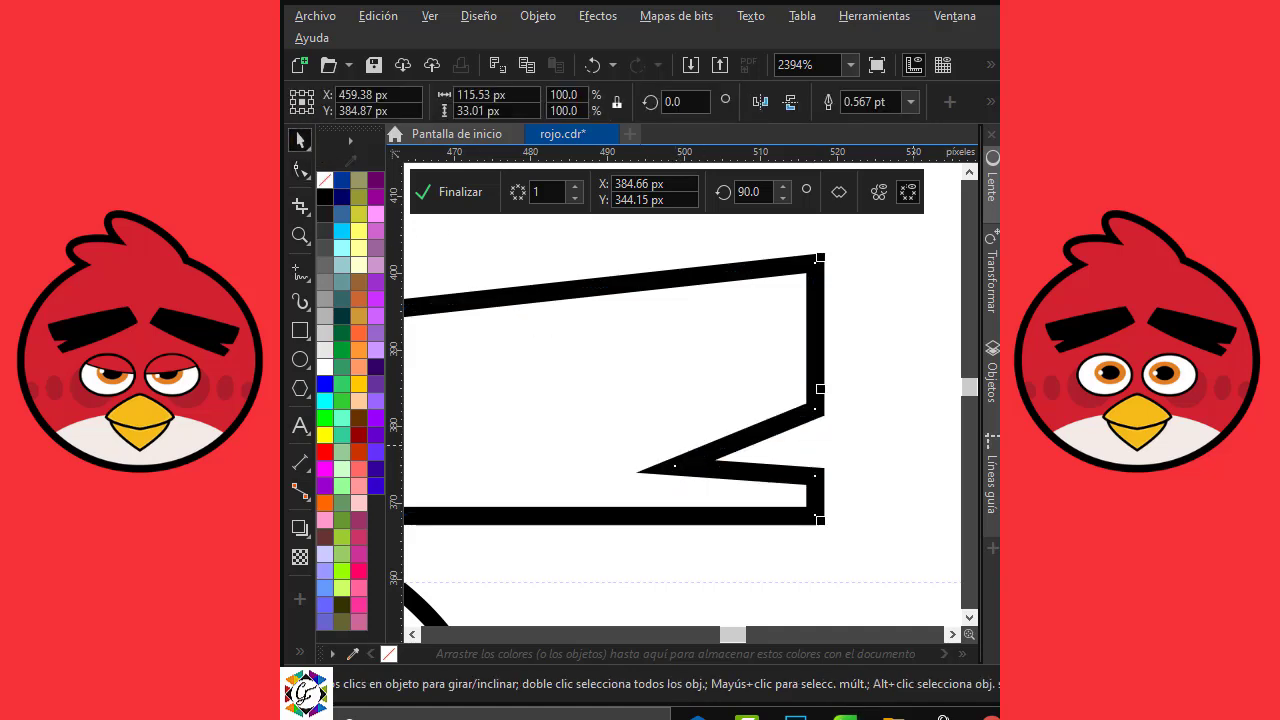
# Step: Move the eyebrow closer to the mirror line over the top of the eye and fill it white
pyautogui.press('F3')
pyautogui.moveTo(637, 337); pyautogui.dragTo(606, 348)
pyautogui.click(325, 367)
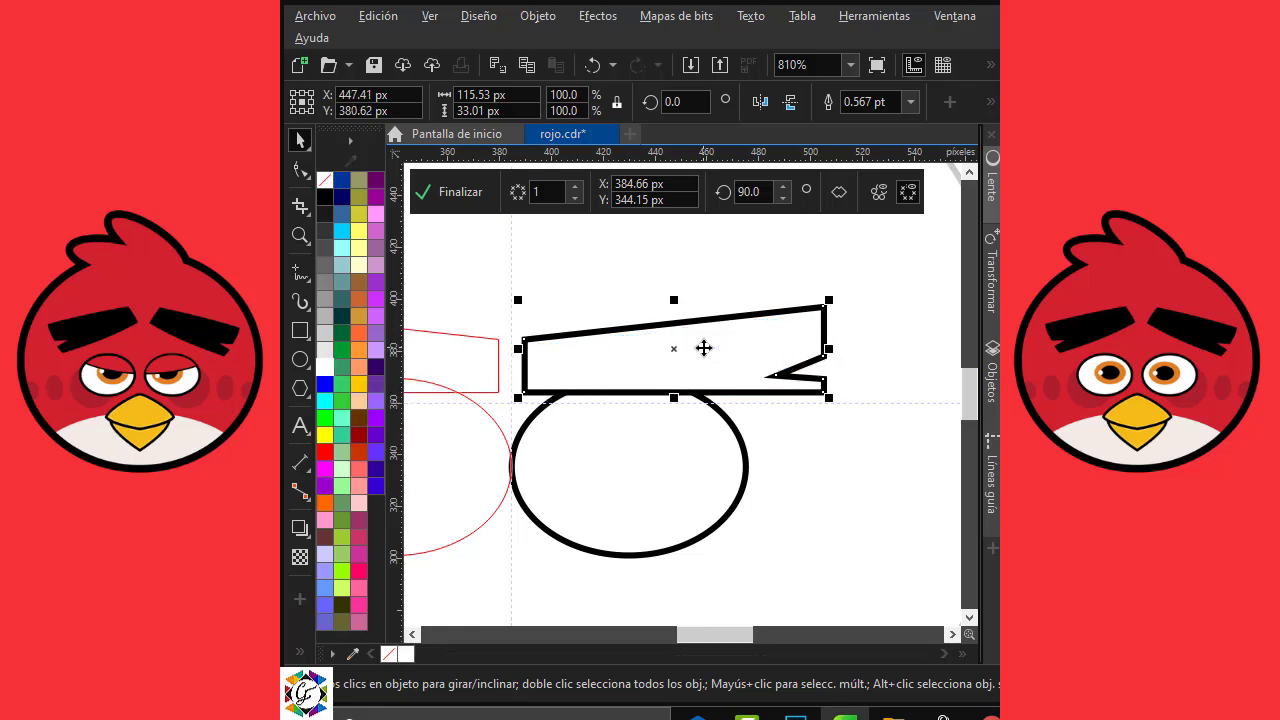
# Step: Rotate the eyebrow about 8.9° so its outer end rises, and move its inner end to the mirror line
pyautogui.click(704, 348)
pyautogui.moveTo(834, 294); pyautogui.dragTo(866, 285)
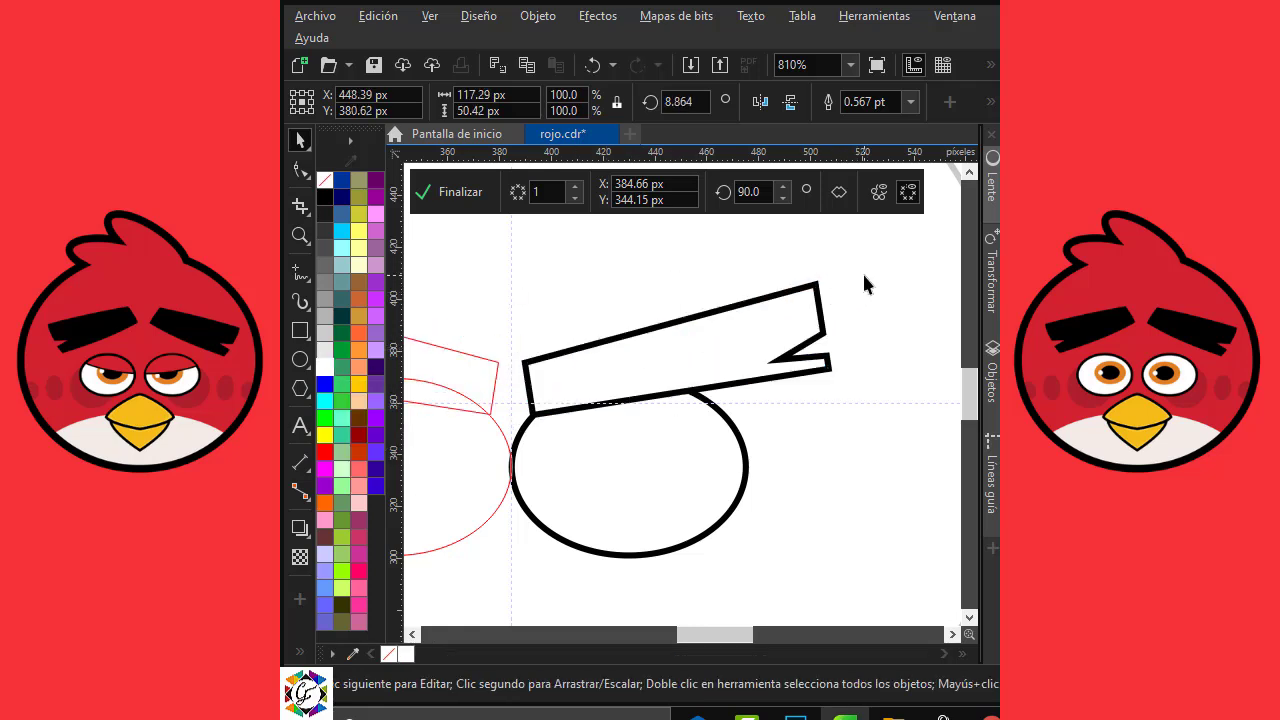
pyautogui.click(864, 275)
pyautogui.moveTo(638, 368); pyautogui.dragTo(628, 379)
pyautogui.moveTo(516, 377); pyautogui.dragTo(512, 384)
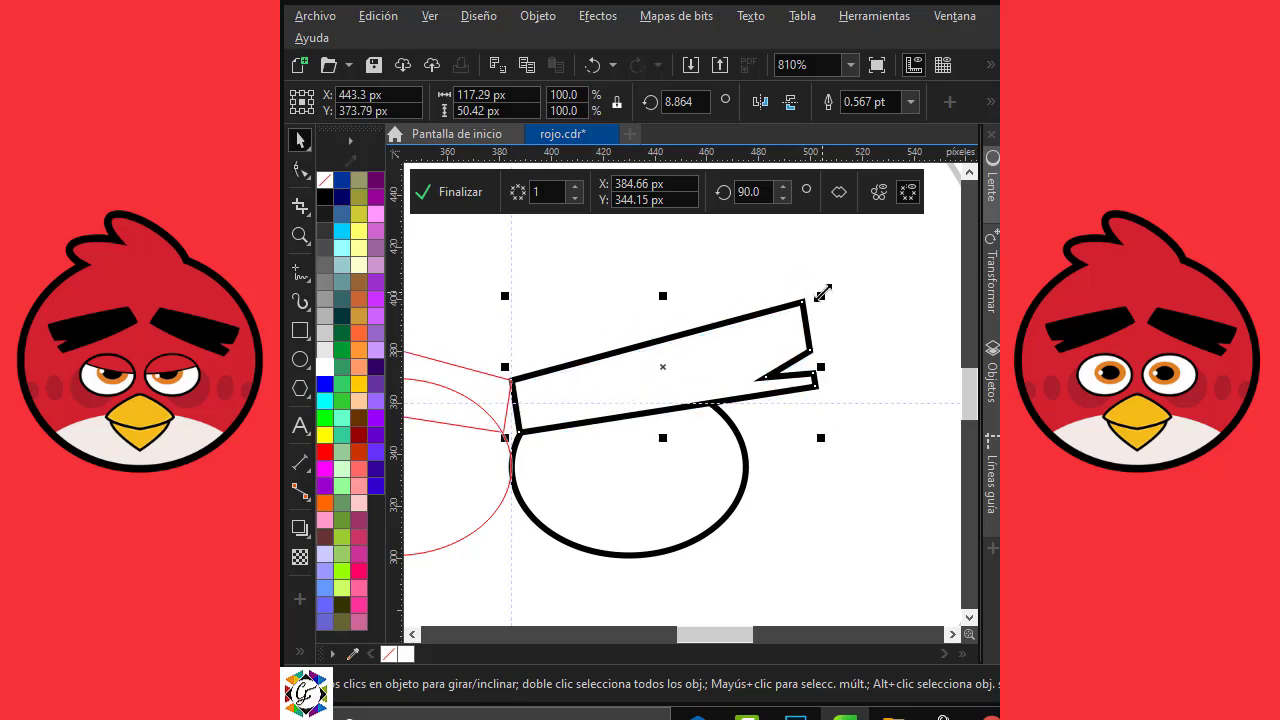
# Step: Enlarge the eyebrow proportionally to about 117%, keeping its inner end near the mirror line
pyautogui.moveTo(822, 293); pyautogui.dragTo(871, 271)
pyautogui.scroll(2, 503, 395)
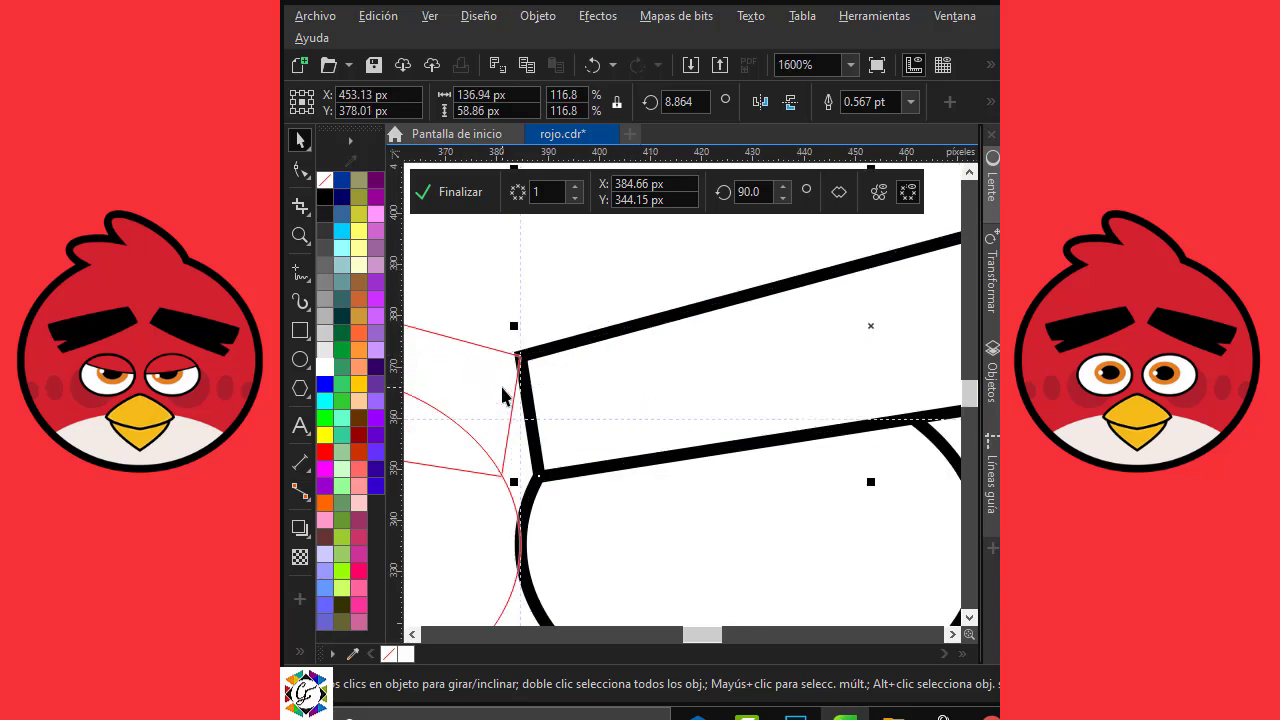
pyautogui.hotkey('ctrl', 'z')
pyautogui.scroll(-1, 556, 459)
# Step: Convert the eyebrow's line segments to curves and bow the outer edge above the notch outward
pyautogui.click(300, 170)
pyautogui.click(700, 364)
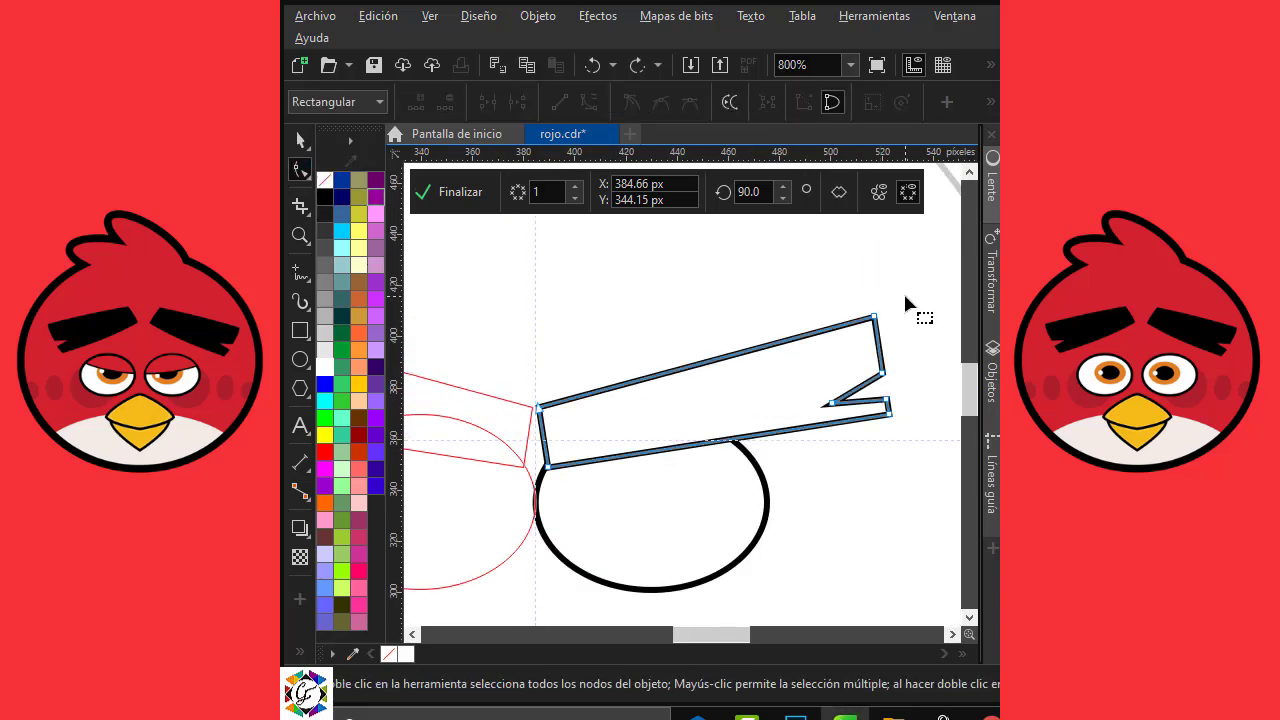
pyautogui.click(589, 103)
pyautogui.click(884, 333)
pyautogui.moveTo(875, 318)
pyautogui.mouseDown()
pyautogui.moveTo(870, 298)
pyautogui.moveTo(878, 324)
pyautogui.mouseUp()
# Step: Reshape the small tip below the notch with a rounded end and raise the notch's inner point slightly
pyautogui.scroll(2, 900, 437)
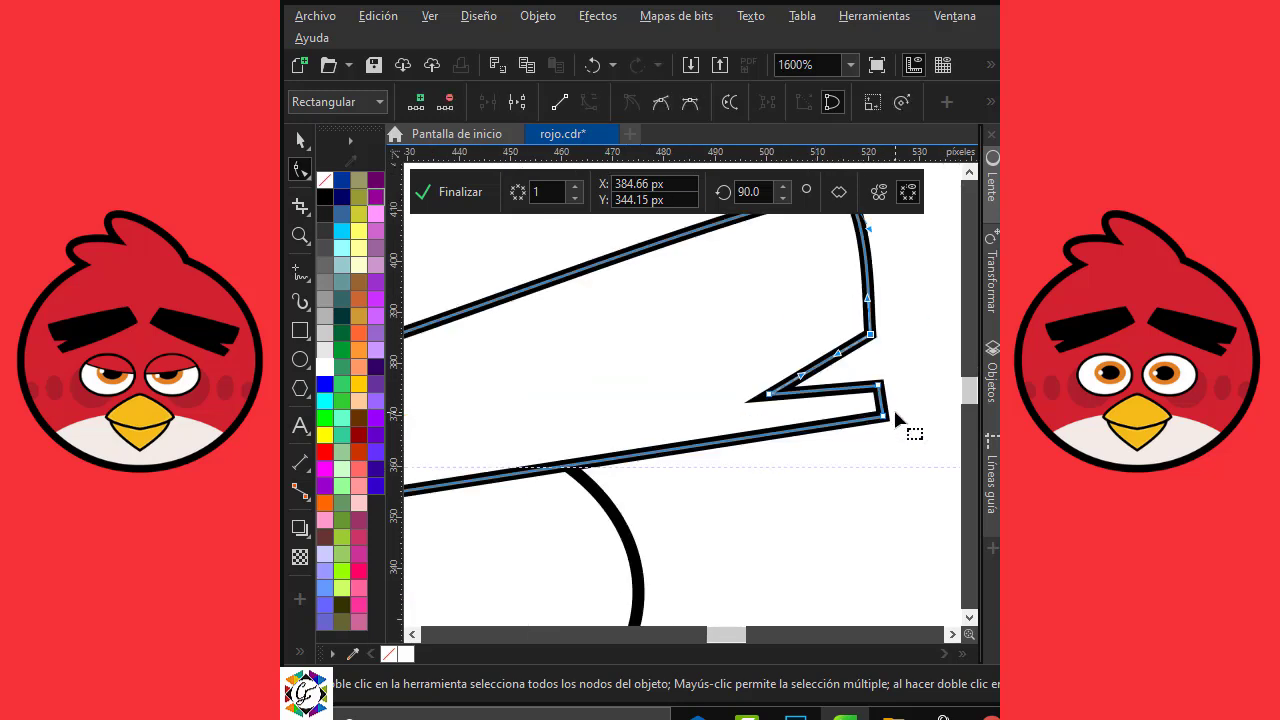
pyautogui.moveTo(870, 420); pyautogui.dragTo(849, 424)
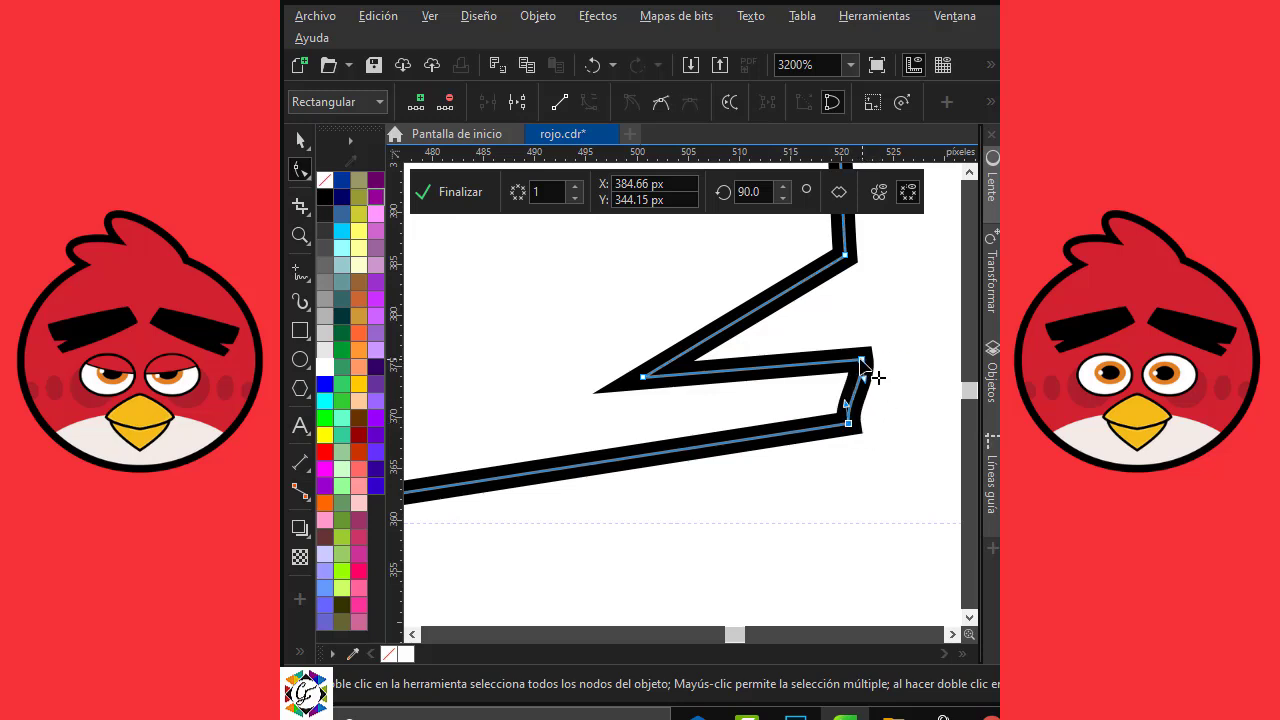
pyautogui.moveTo(860, 360); pyautogui.dragTo(846, 425)
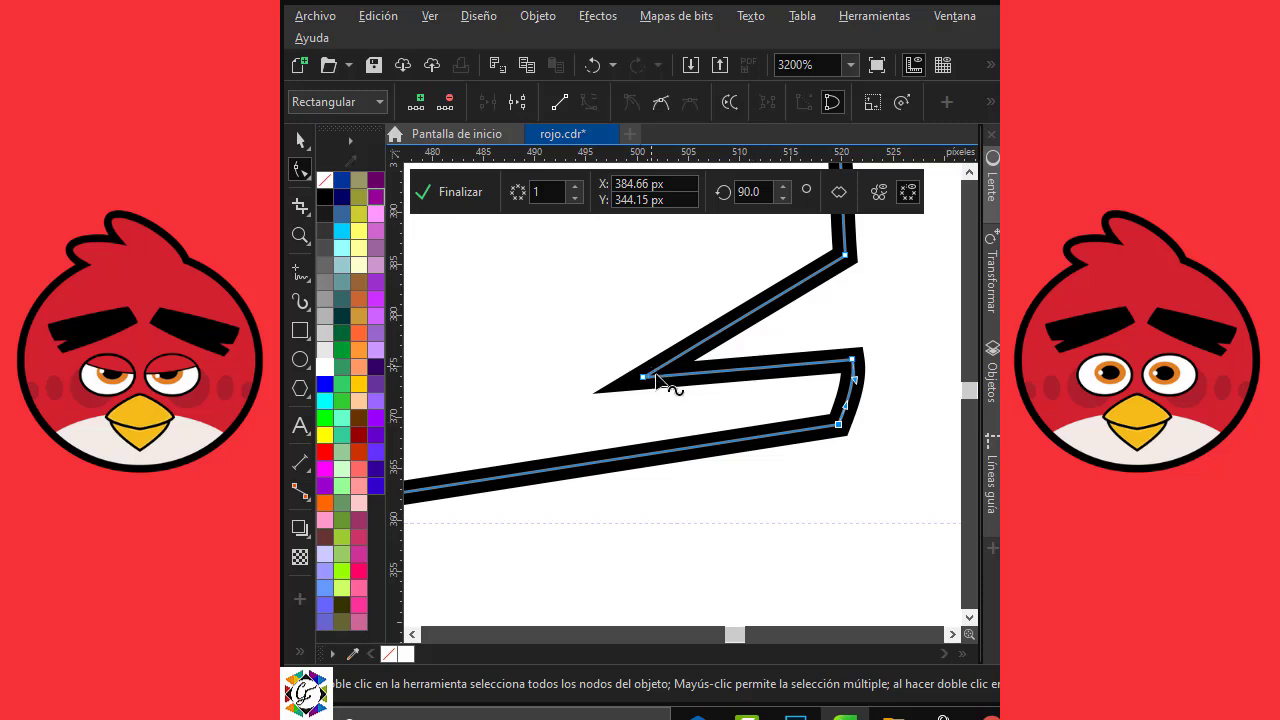
pyautogui.moveTo(655, 377); pyautogui.dragTo(657, 366)
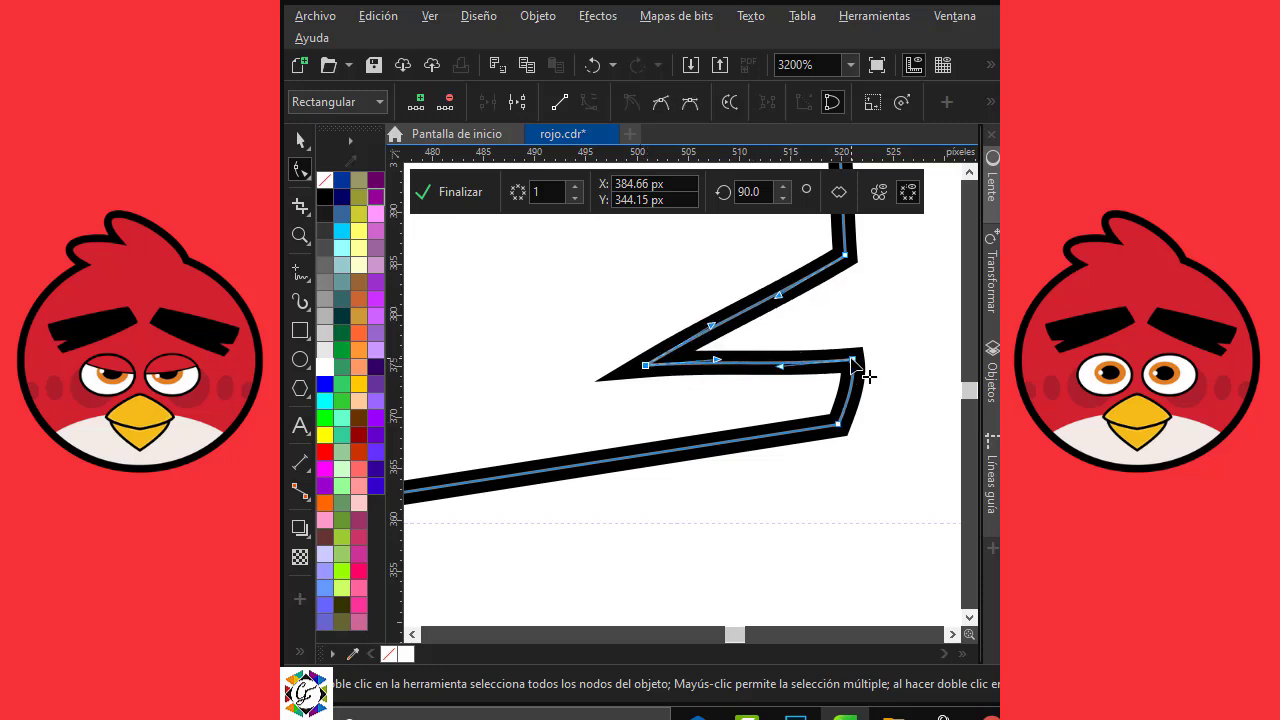
pyautogui.scroll(-2, 853, 368)
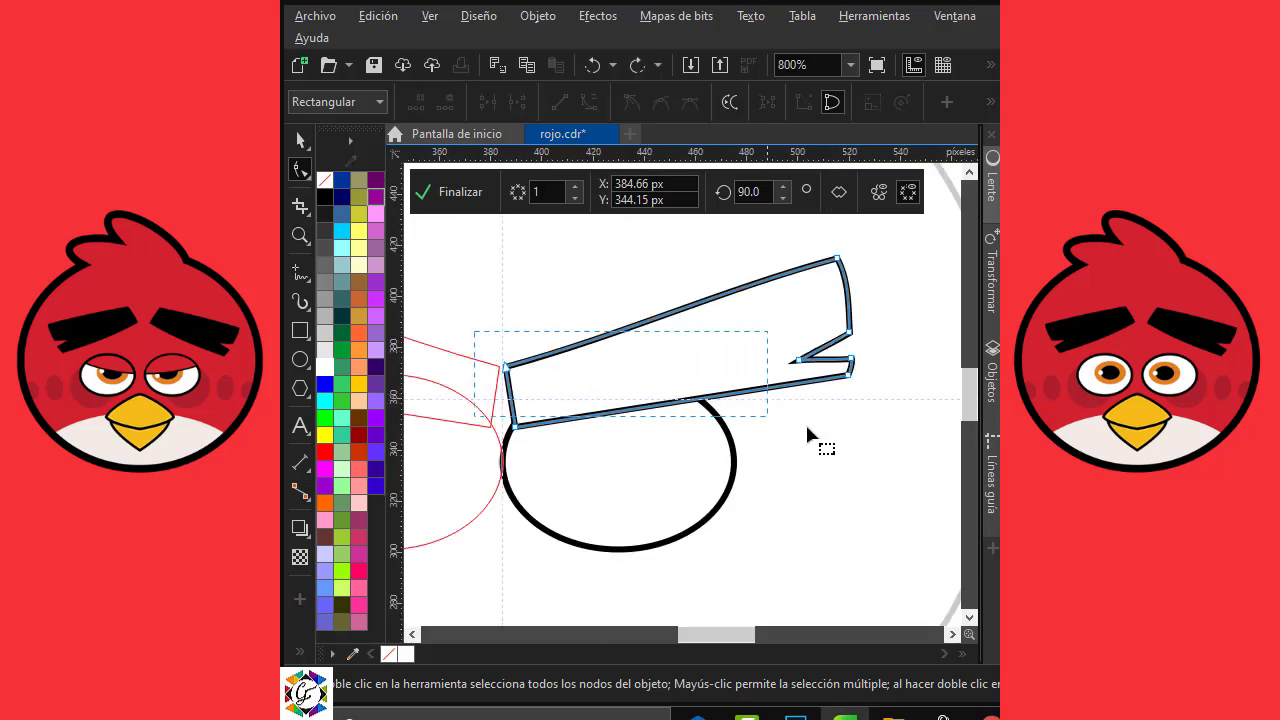
# Step: Convert the segments at the eyebrow's inner end to curves and bow the lower edge gently downward
pyautogui.moveTo(806, 427); pyautogui.dragTo(808, 429)
pyautogui.click(586, 102)
pyautogui.click(577, 268)
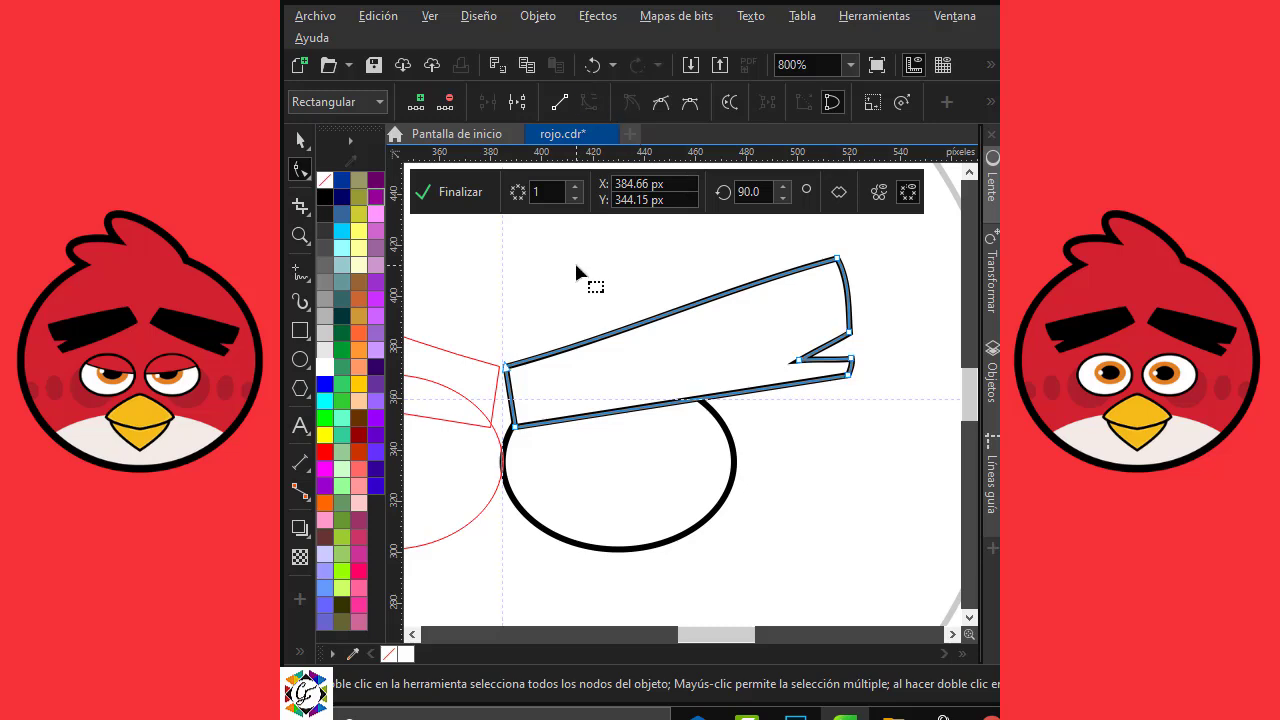
pyautogui.click(517, 428)
pyautogui.moveTo(629, 410); pyautogui.dragTo(639, 424)
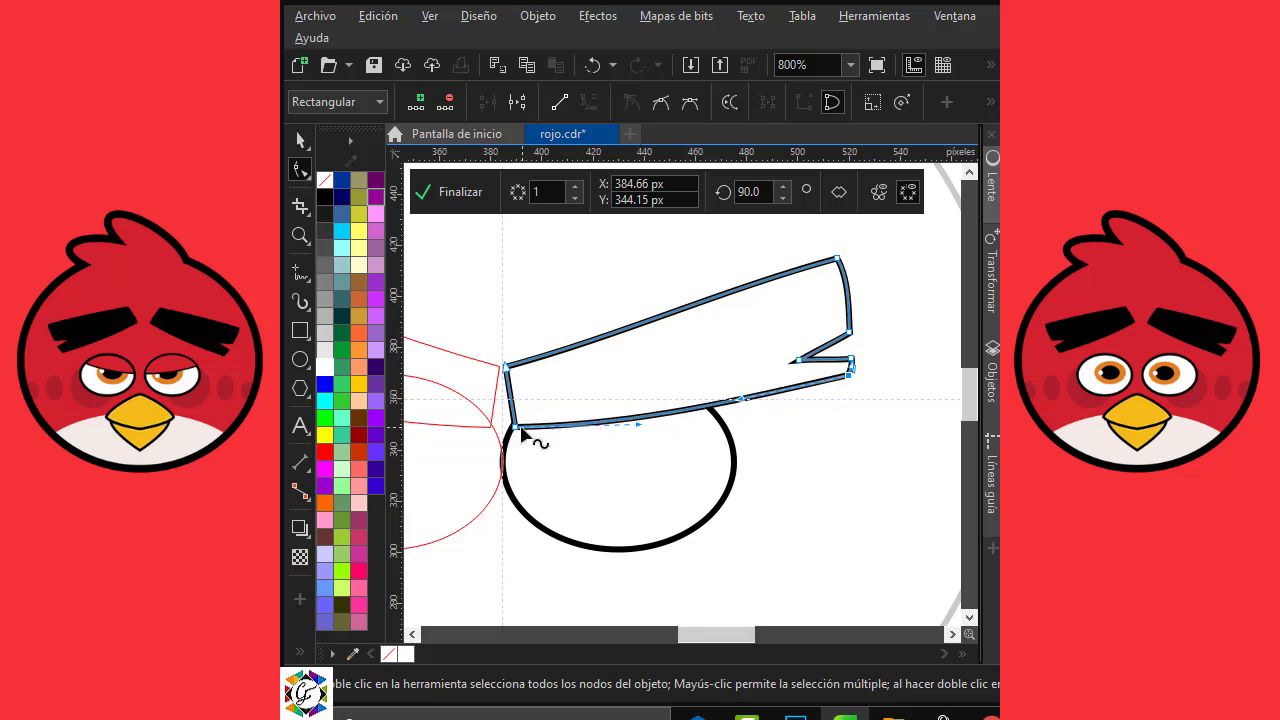
# Step: Lower the eyebrow's bottom inner corner and bow its inner edge toward the mirror line
pyautogui.moveTo(516, 430); pyautogui.dragTo(510, 450)
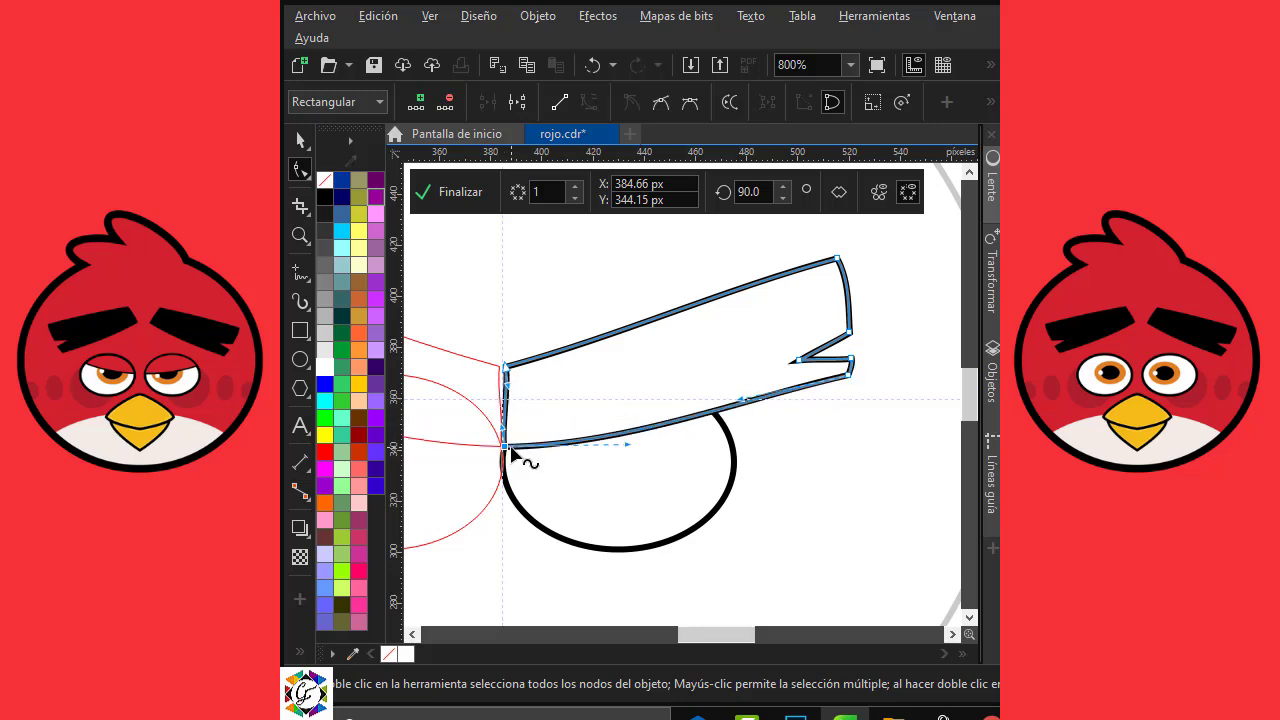
pyautogui.scroll(2, 507, 398)
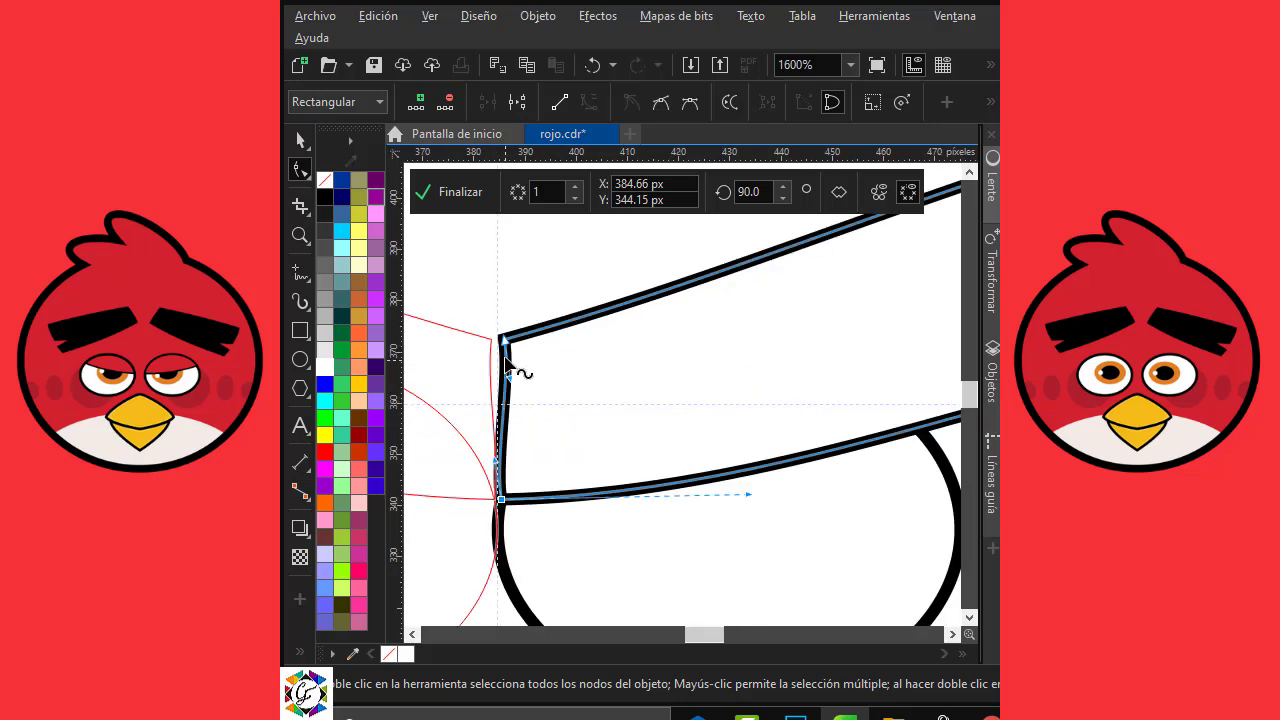
pyautogui.click(506, 395)
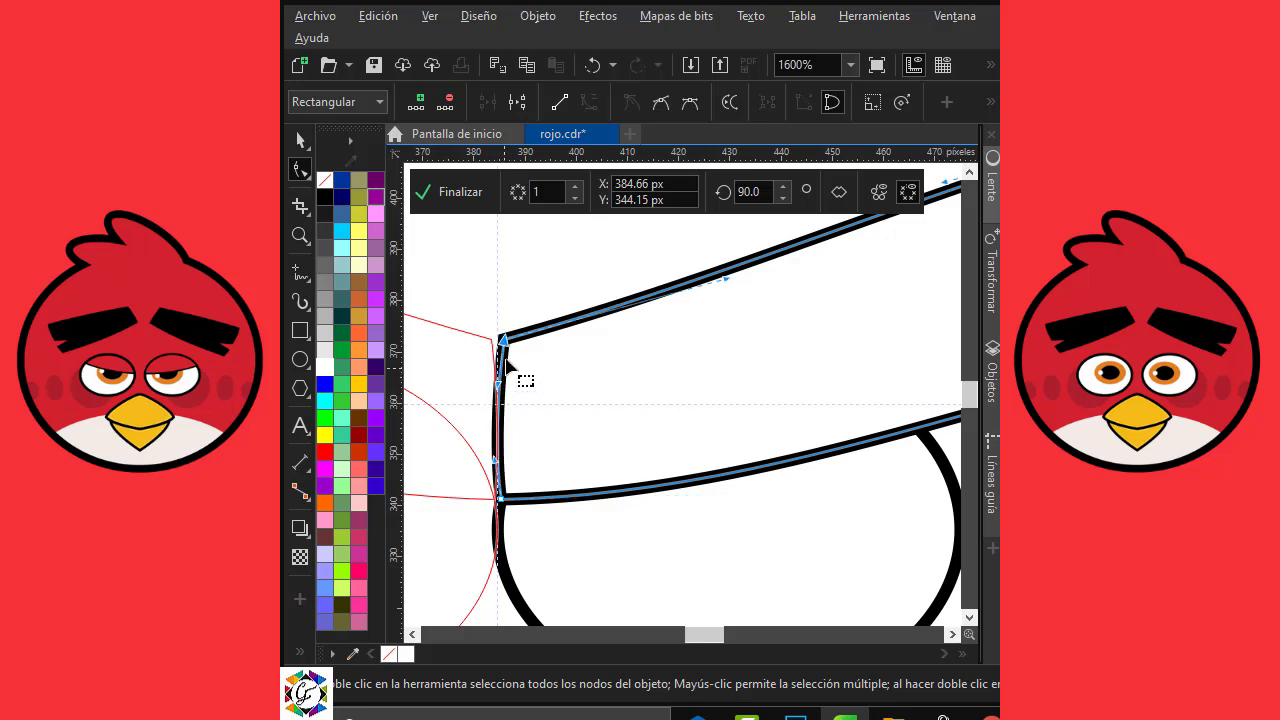
pyautogui.scroll(-2, 524, 342)
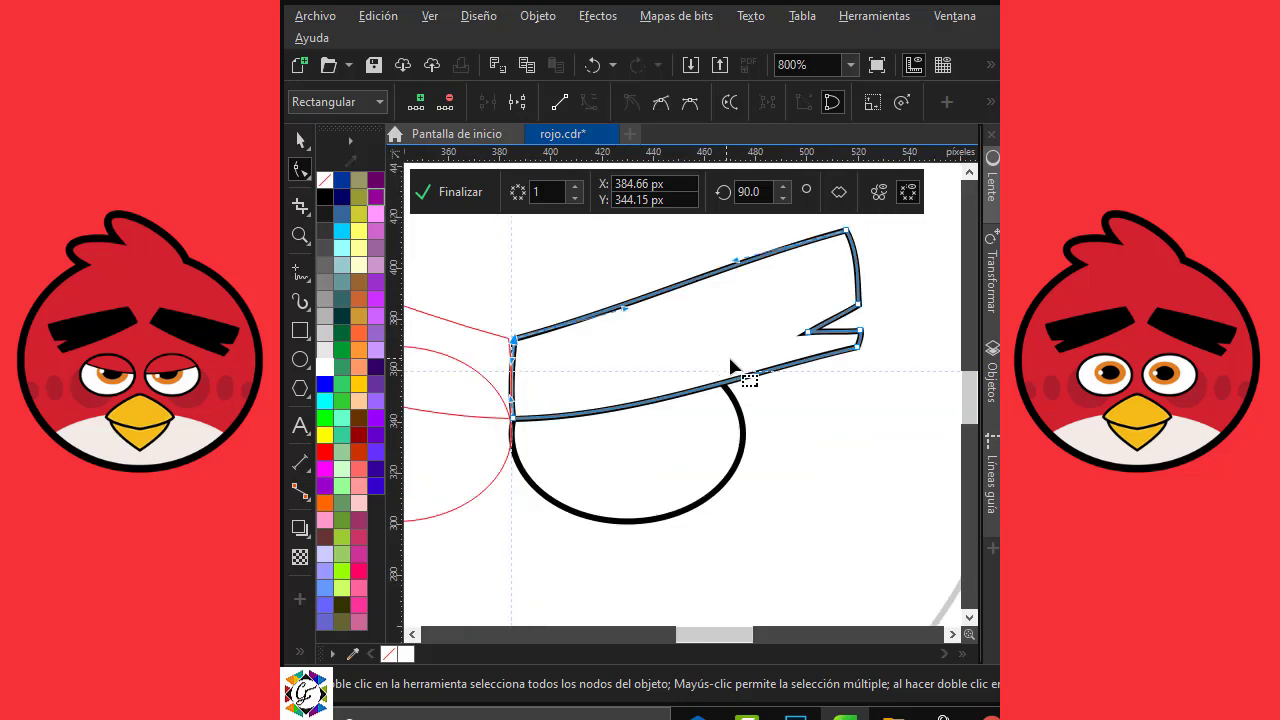
# Step: Move the eyebrow's bottom outer corner down to thicken the tip below the notch
pyautogui.click(857, 347)
pyautogui.scroll(2, 857, 348)
pyautogui.moveTo(857, 349); pyautogui.dragTo(858, 382)
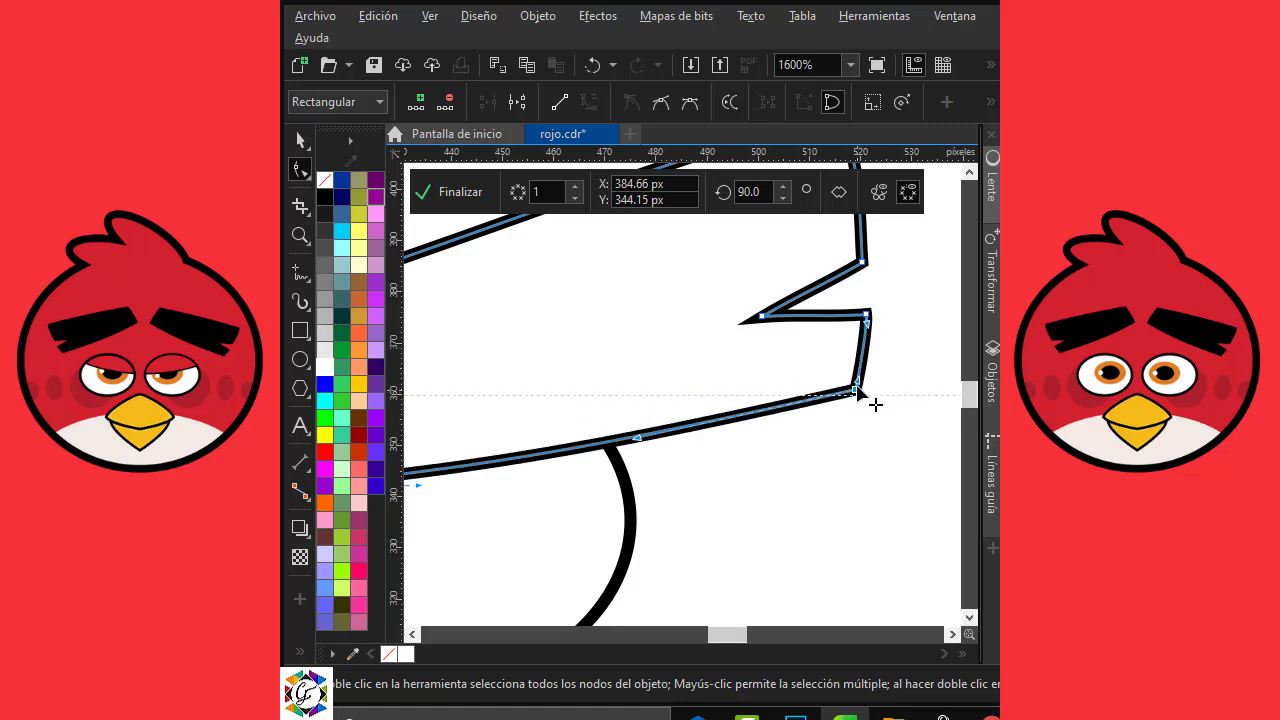
pyautogui.scroll(-2, 857, 392)
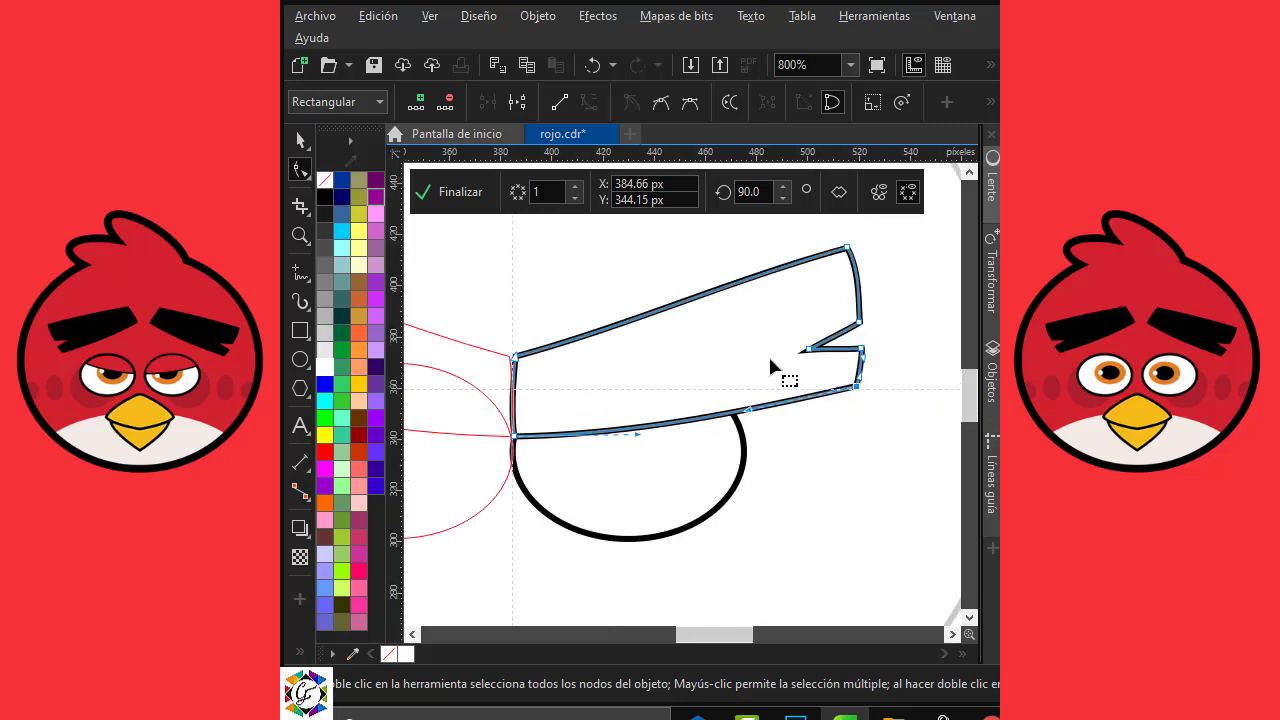
# Step: Shift the eye ellipse and eyebrow together about 9 px away from the mirror line
pyautogui.click(617, 320)
pyautogui.moveTo(617, 316); pyautogui.dragTo(680, 342)
pyautogui.click(684, 317)
pyautogui.click(300, 140)
pyautogui.click(627, 463)
pyautogui.keyDown('shift'); pyautogui.click(622, 322); pyautogui.keyUp('shift')
pyautogui.click(594, 290)
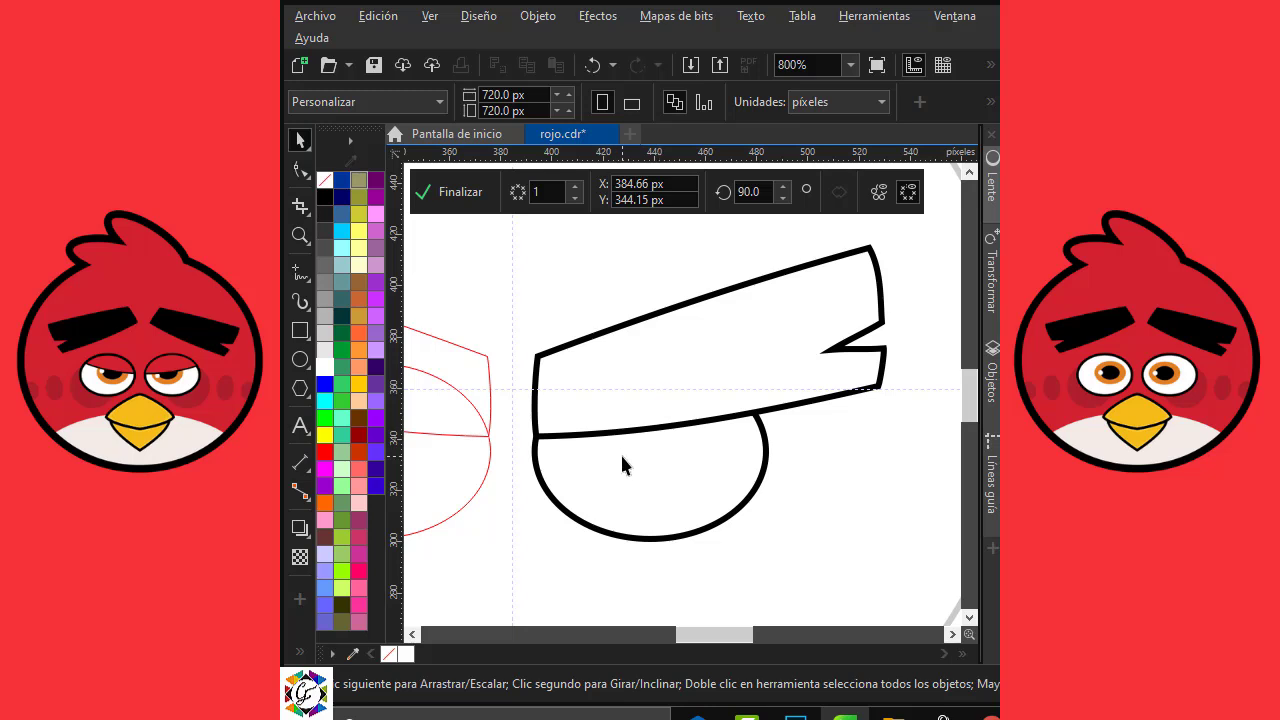
# Step: Duplicate the eye ellipse, scale the copy to about 51 × 39 px and place it inside the eye near the mirror line
pyautogui.click(628, 487)
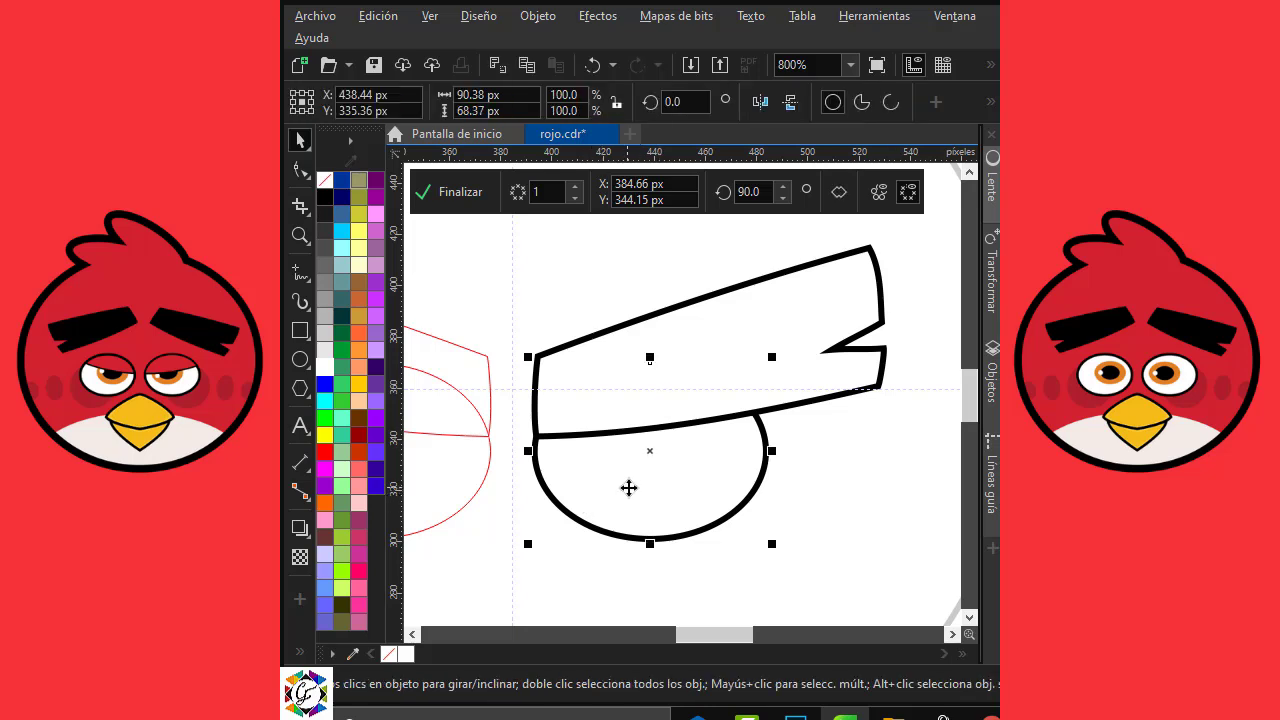
pyautogui.moveTo(628, 487); pyautogui.dragTo(629, 430)
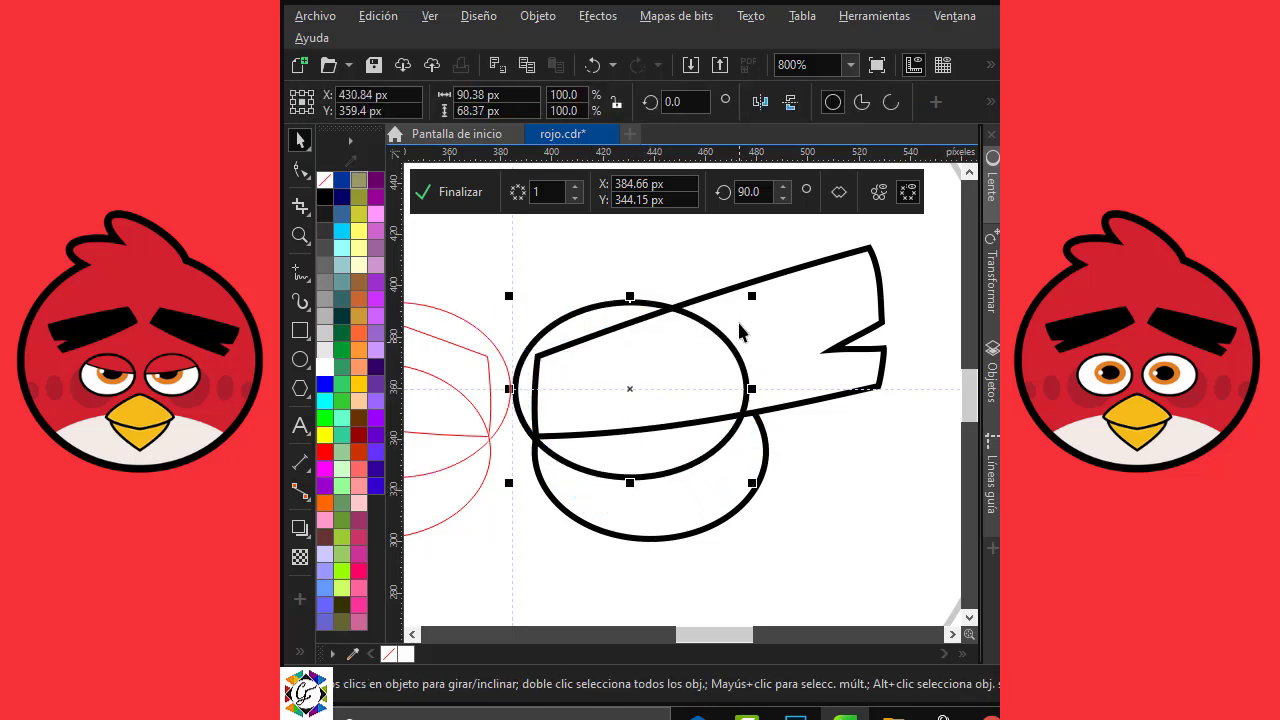
pyautogui.moveTo(749, 300); pyautogui.dragTo(721, 318)
pyautogui.moveTo(626, 388); pyautogui.dragTo(684, 410)
pyautogui.moveTo(725, 358); pyautogui.dragTo(706, 374)
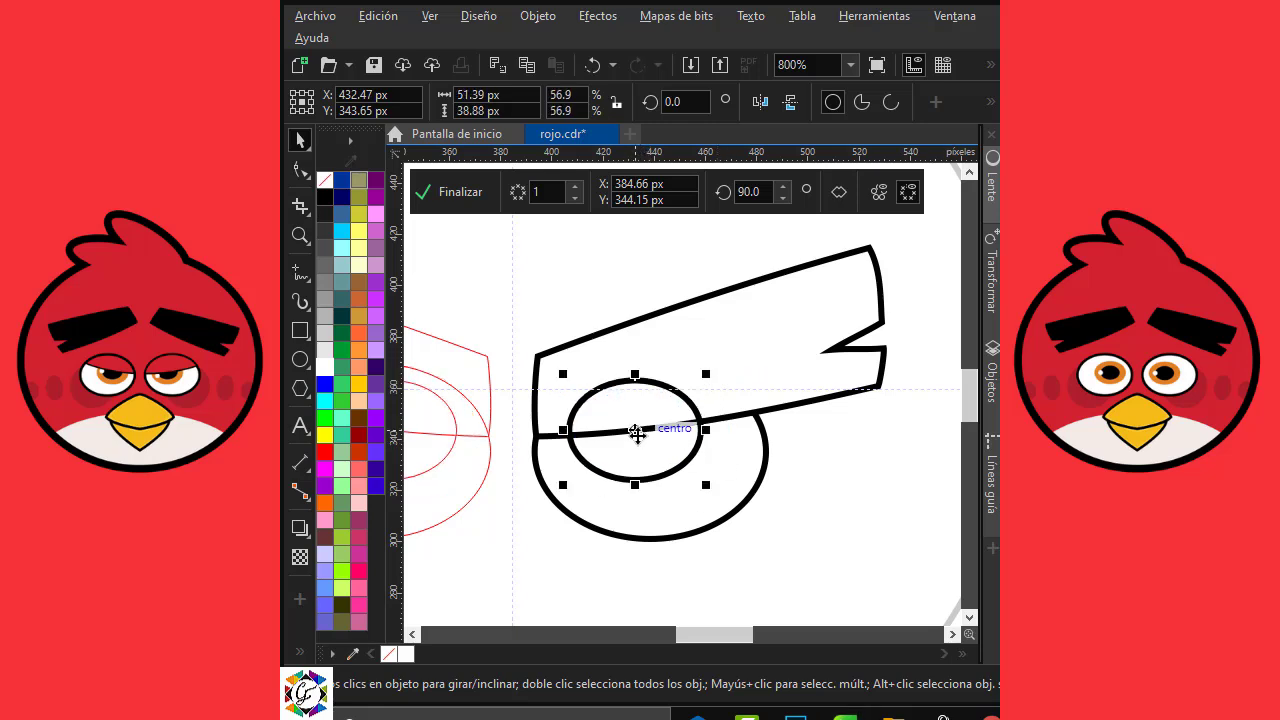
pyautogui.moveTo(640, 438); pyautogui.dragTo(630, 455)
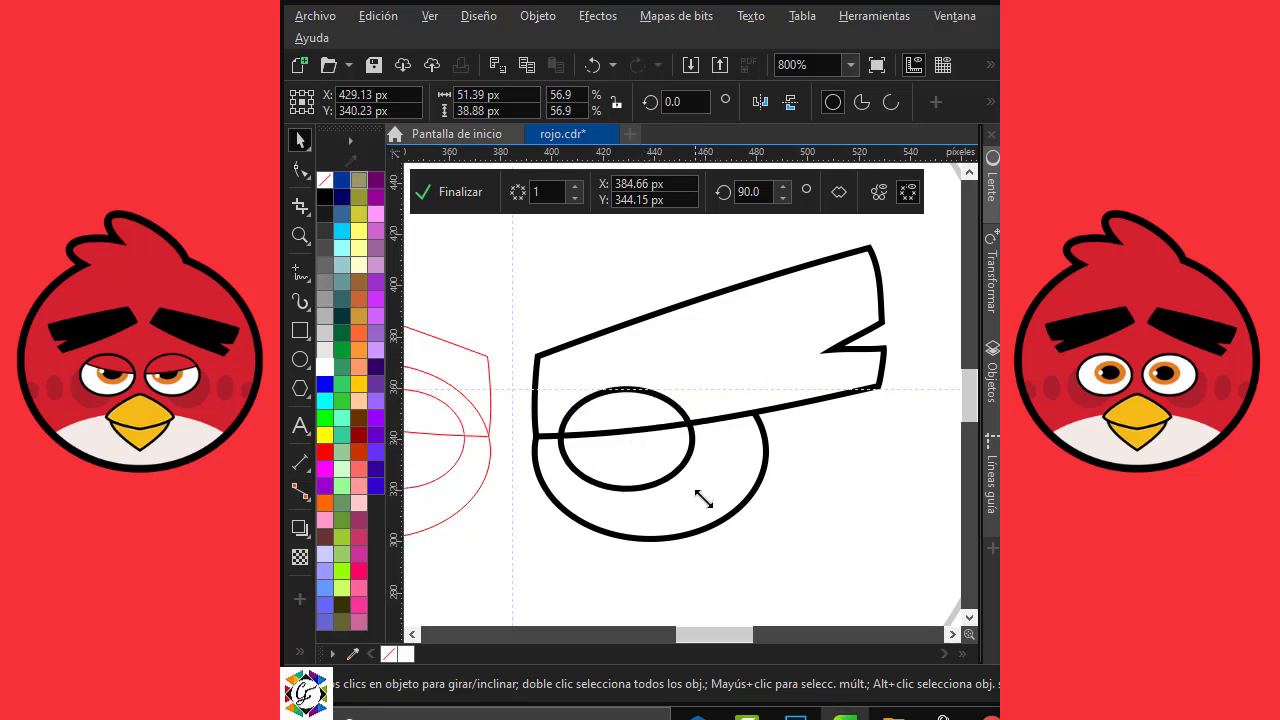
# Step: Enlarge the iris ellipse to about 53 × 40 px and place a copy scaled to about 35 × 28 px inside it
pyautogui.moveTo(699, 494); pyautogui.dragTo(705, 499)
pyautogui.scroll(1, 633, 473)
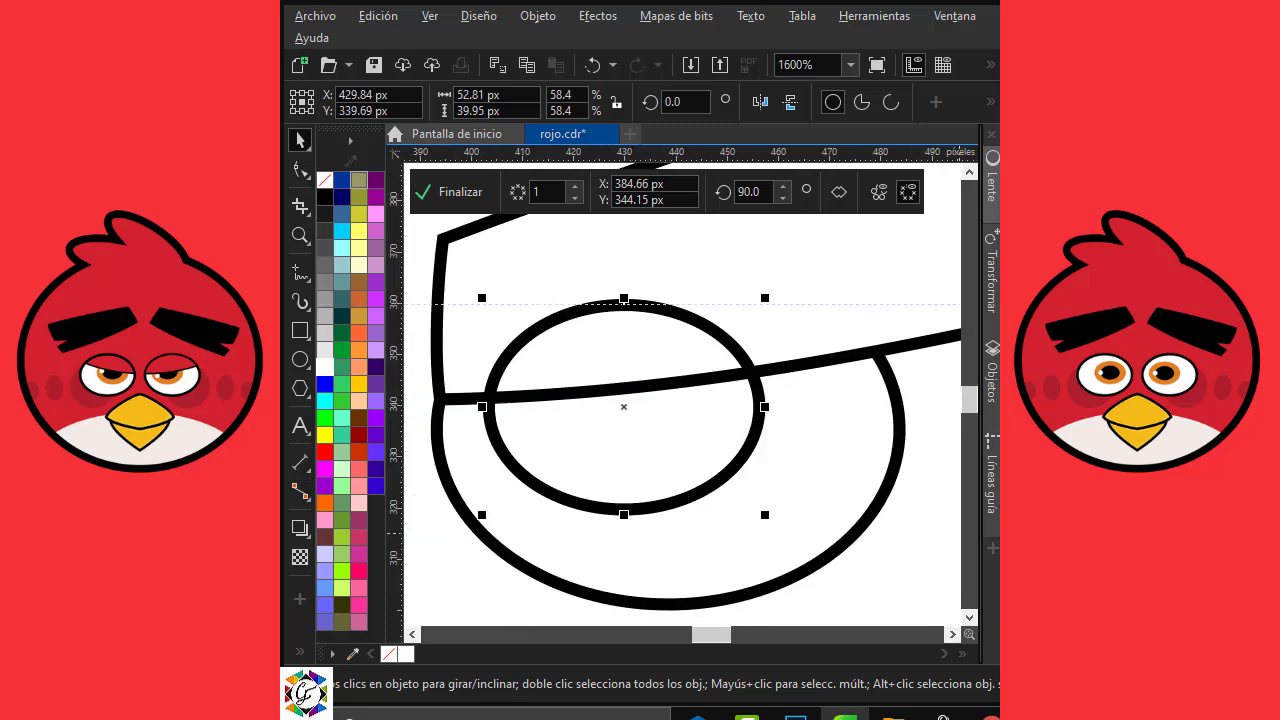
pyautogui.moveTo(768, 300); pyautogui.dragTo(713, 337)
pyautogui.moveTo(624, 408); pyautogui.dragTo(623, 393)
pyautogui.moveTo(713, 462); pyautogui.dragTo(722, 470)
pyautogui.moveTo(628, 462); pyautogui.dragTo(633, 471)
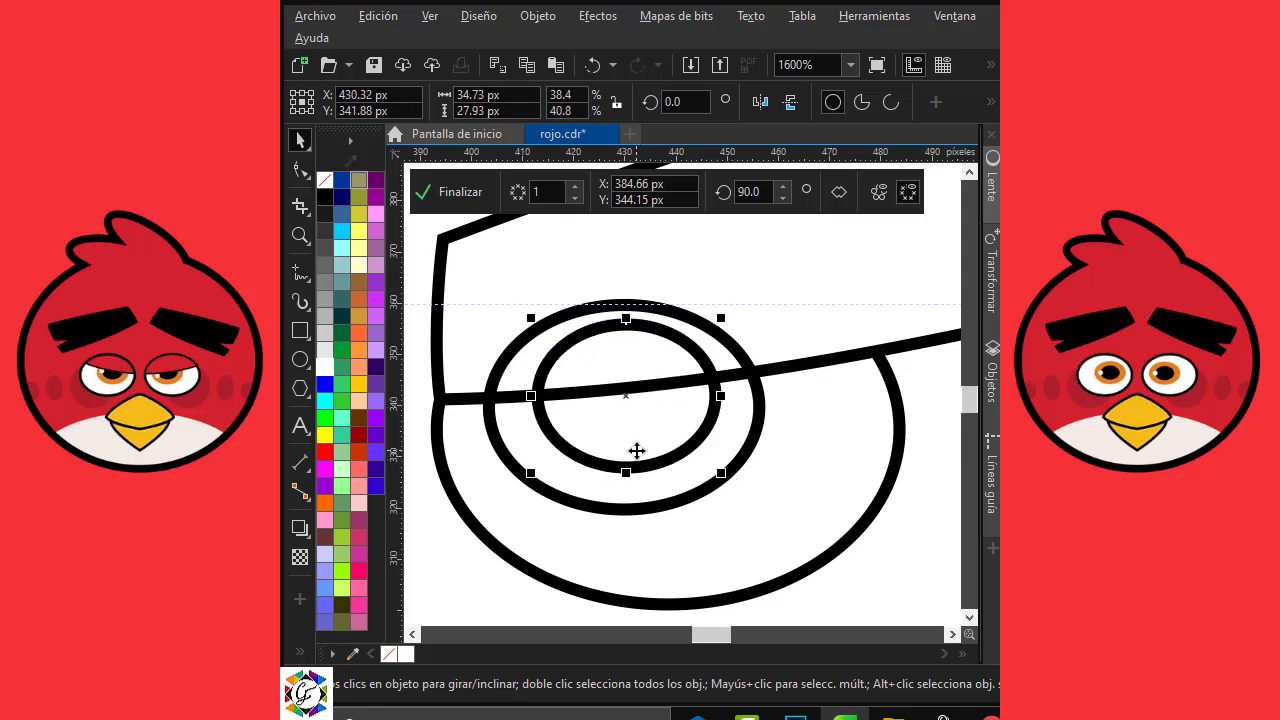
# Step: Use Smart Fill to create separate shapes from the iris and pupil areas below the eyebrow's lower edge
pyautogui.click(300, 652)
pyautogui.click(334, 641)
pyautogui.click(341, 648)
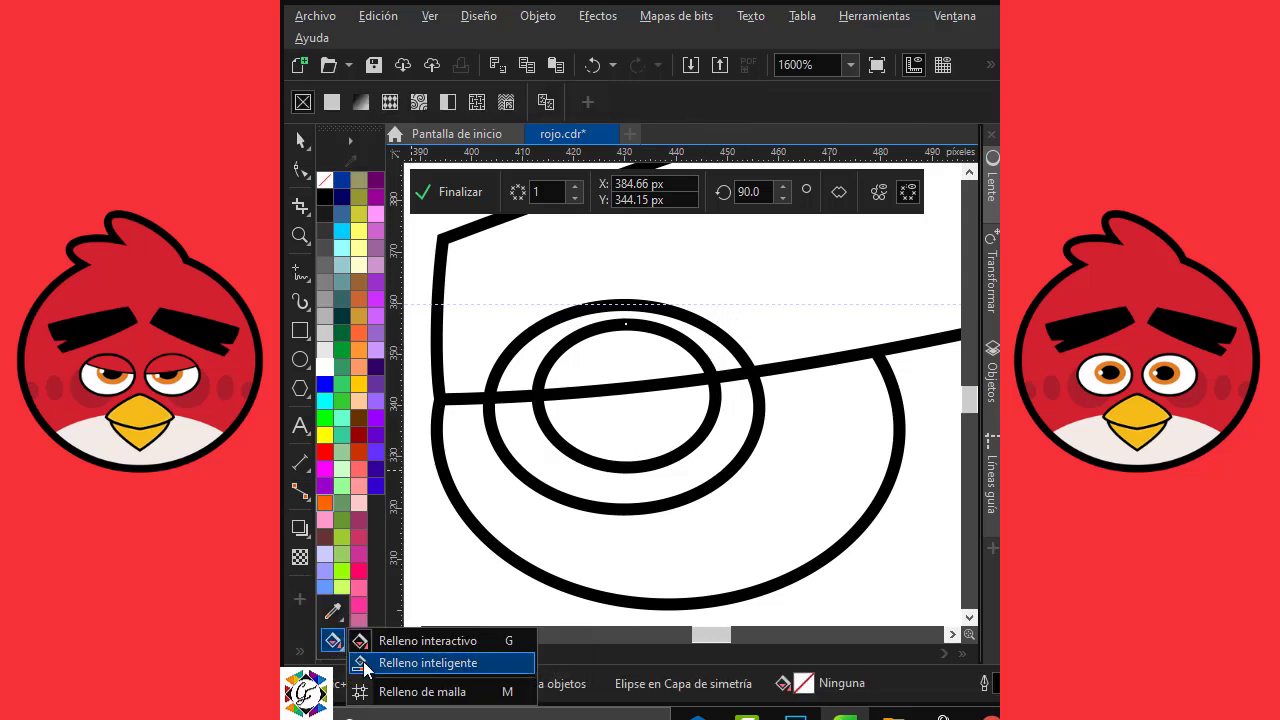
pyautogui.click(400, 657)
pyautogui.click(640, 431)
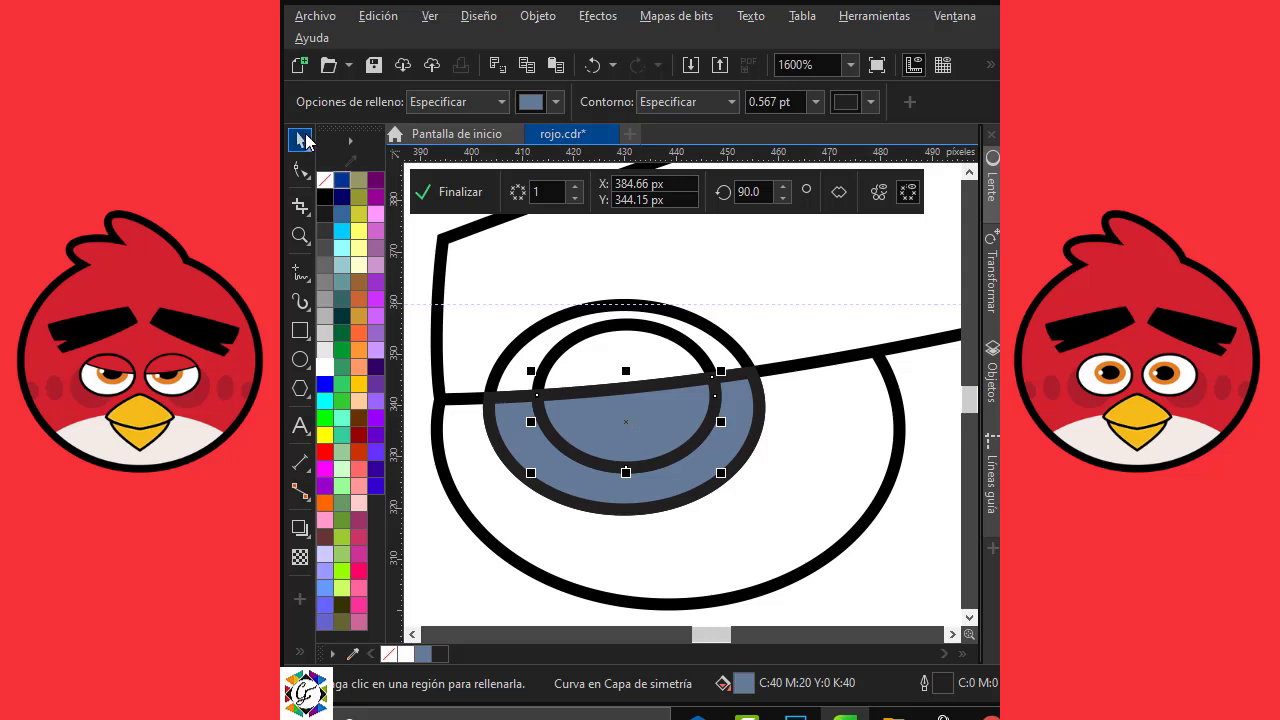
# Step: Delete the two original iris and pupil ellipses and clear the blue fill from the cut shapes
pyautogui.click(305, 141)
pyautogui.click(617, 321)
pyautogui.click(620, 307)
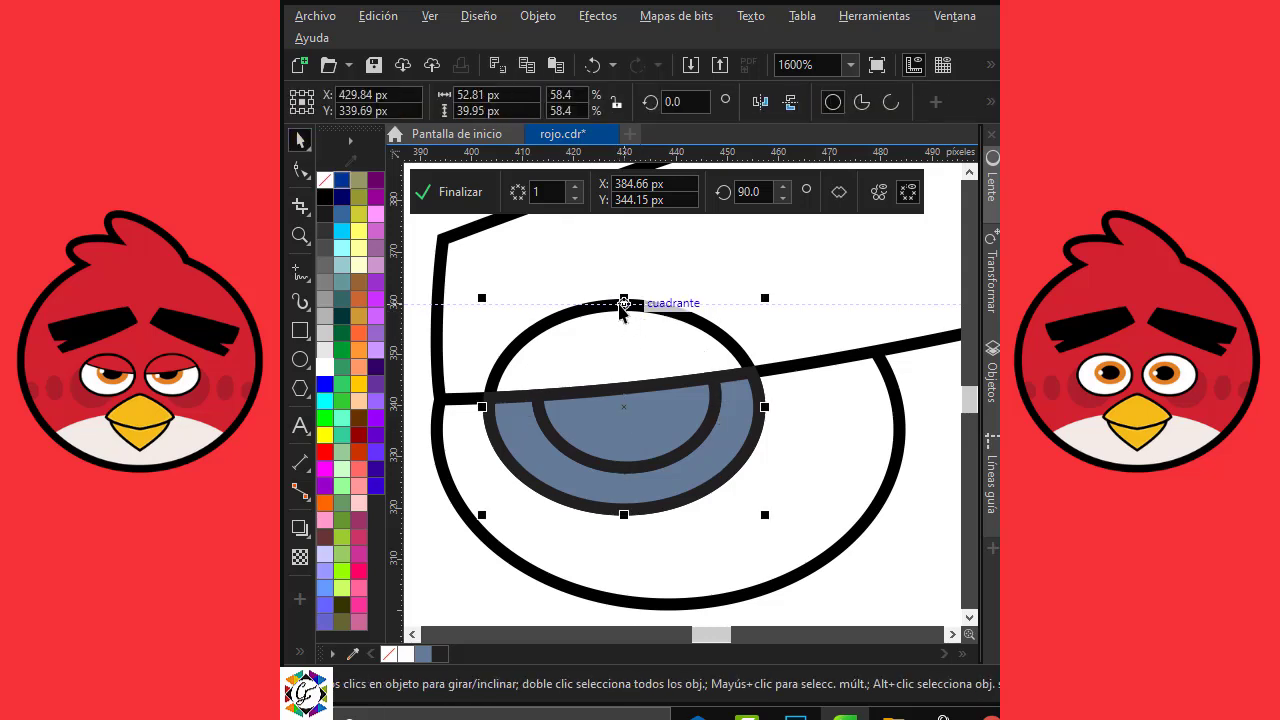
pyautogui.press('Delete')
pyautogui.click(671, 417)
pyautogui.keyDown('shift'); pyautogui.click(740, 420); pyautogui.keyUp('shift')
pyautogui.click(326, 178)
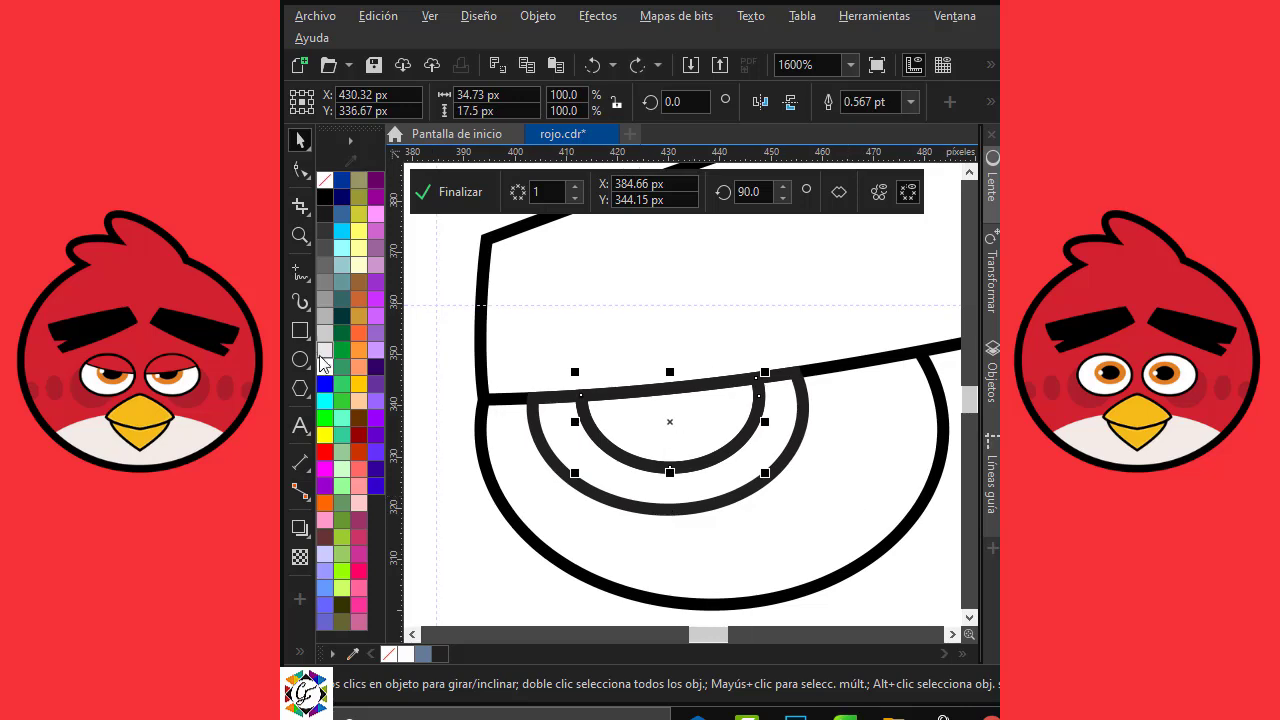
# Step: Draw a circle about 8 px across over the pupil's edge on the side nearest the mirror line
pyautogui.click(300, 359)
pyautogui.moveTo(563, 339)
pyautogui.mouseDown()
pyautogui.moveTo(608, 368)
pyautogui.moveTo(594, 434)
pyautogui.mouseUp()
pyautogui.press('space')
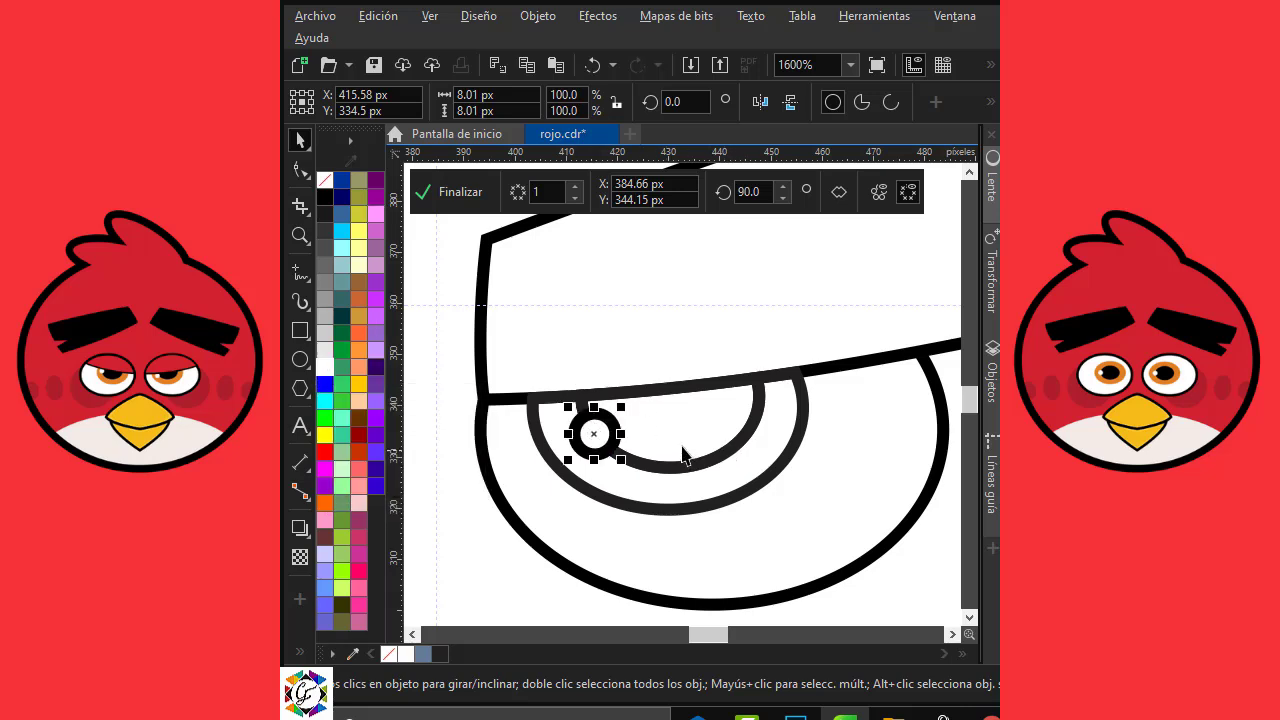
# Step: Draw the upper beak's half outline with the Pen tool, about 56 × 58 px, starting and ending on the mirror line below the eyes
pyautogui.scroll(-2, 683, 453)
pyautogui.moveTo(969, 425); pyautogui.dragTo(970, 445)
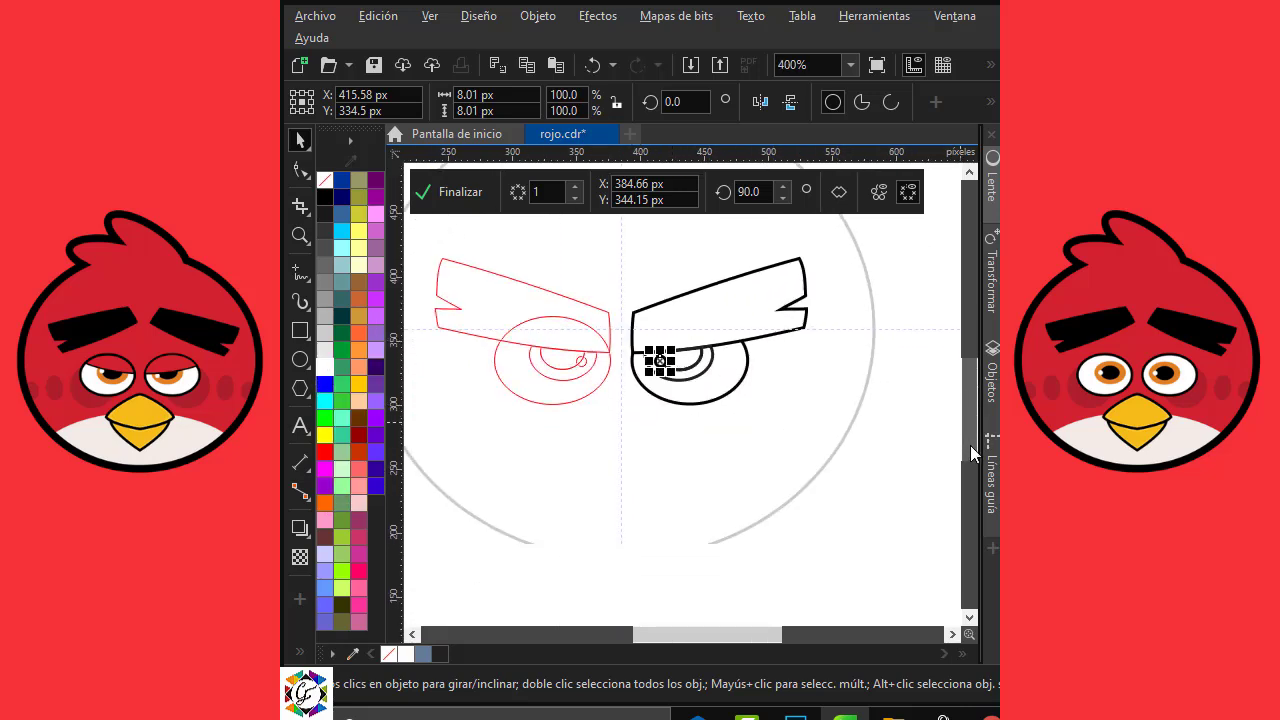
pyautogui.click(878, 472)
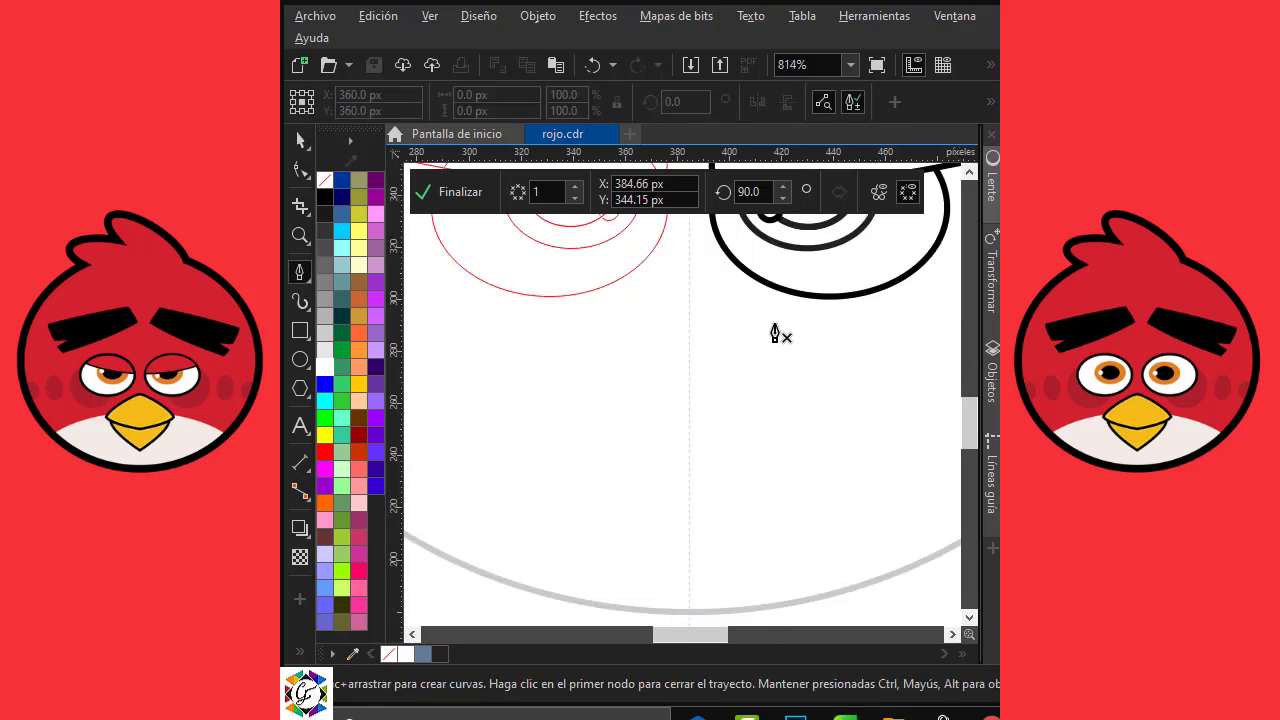
pyautogui.click(689, 290)
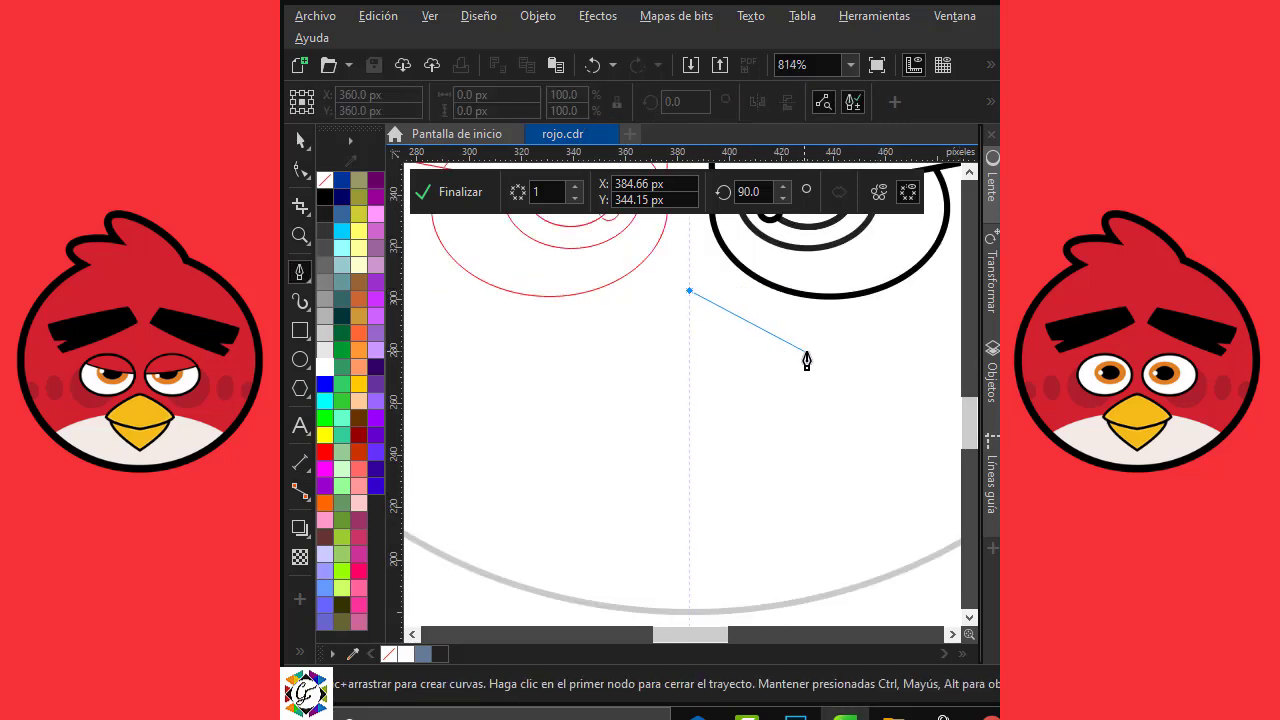
pyautogui.moveTo(835, 375); pyautogui.dragTo(848, 424)
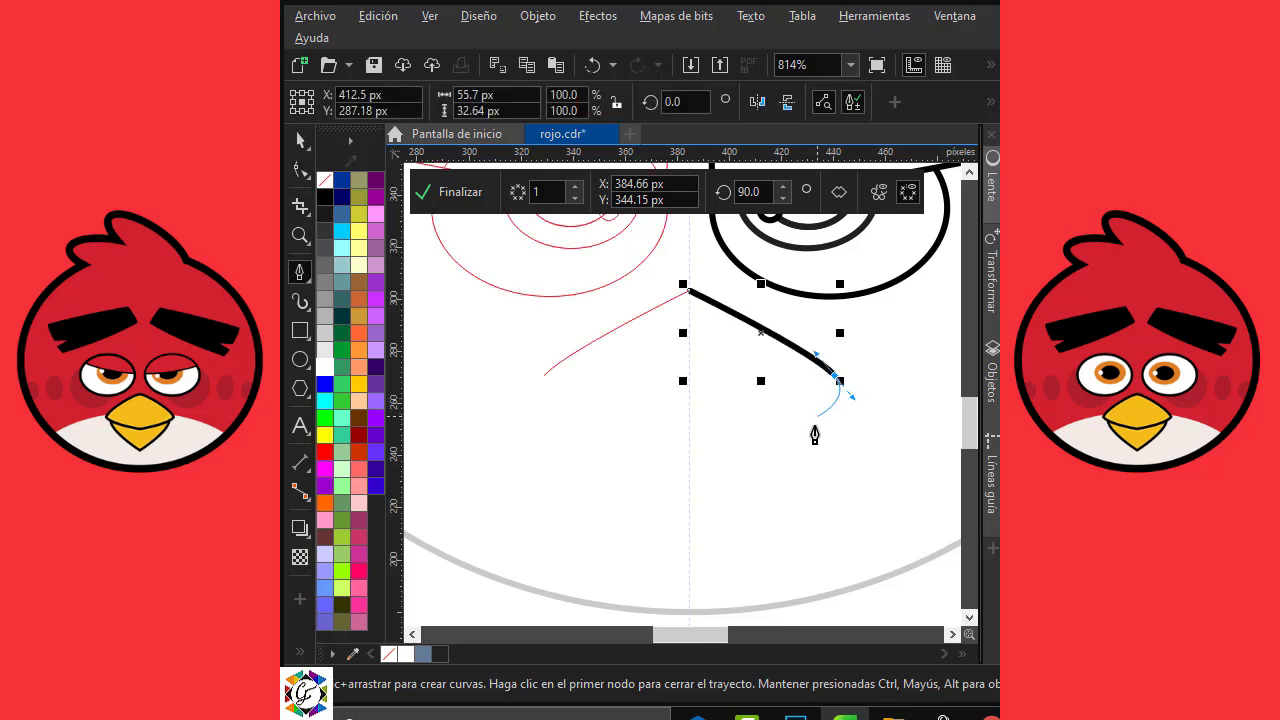
pyautogui.click(689, 439)
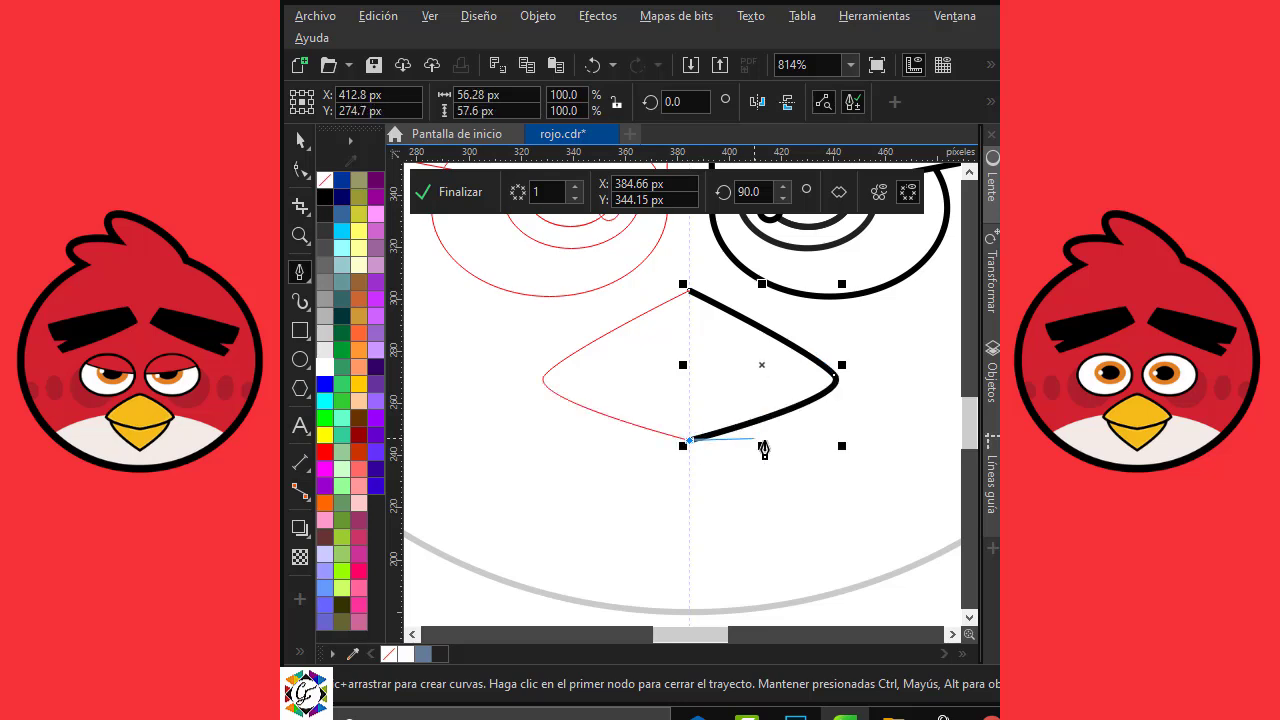
pyautogui.press('Escape')
# Step: Draw the lower beak's half as a curve about 48 × 57 px from the mirror line to the upper beak, and raise its tip slightly
pyautogui.click(689, 546)
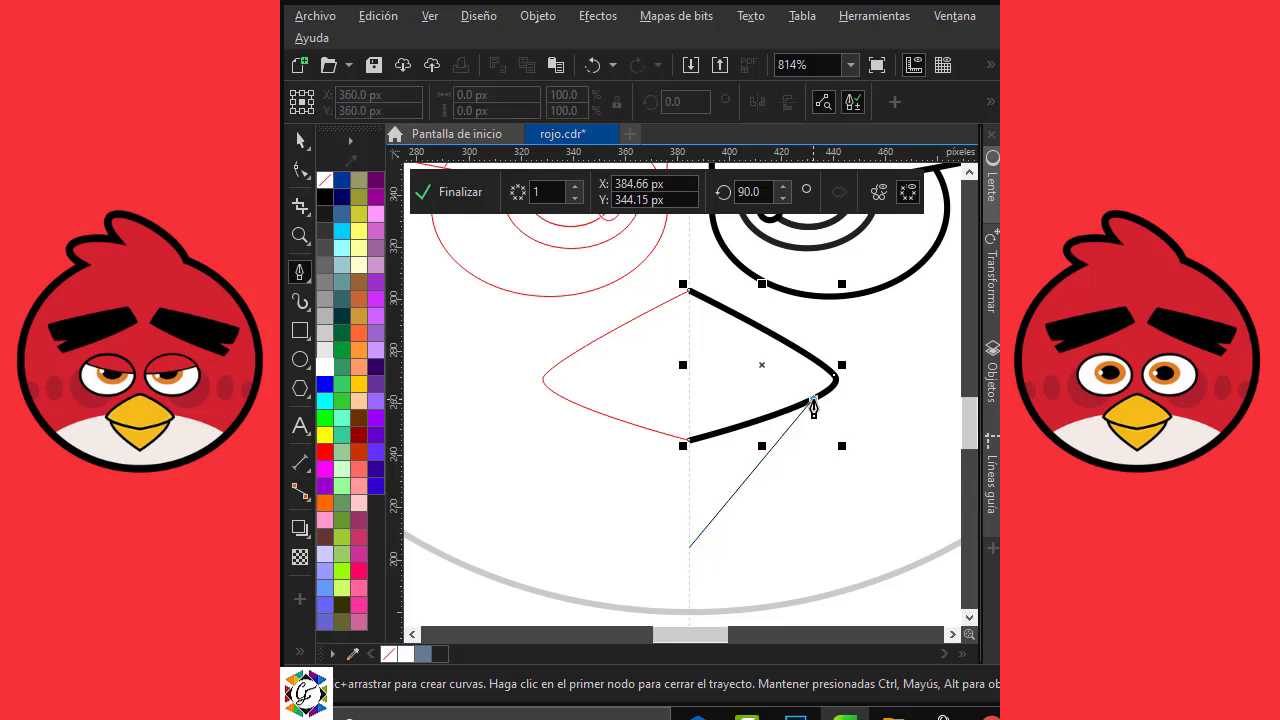
pyautogui.moveTo(812, 401); pyautogui.dragTo(817, 357)
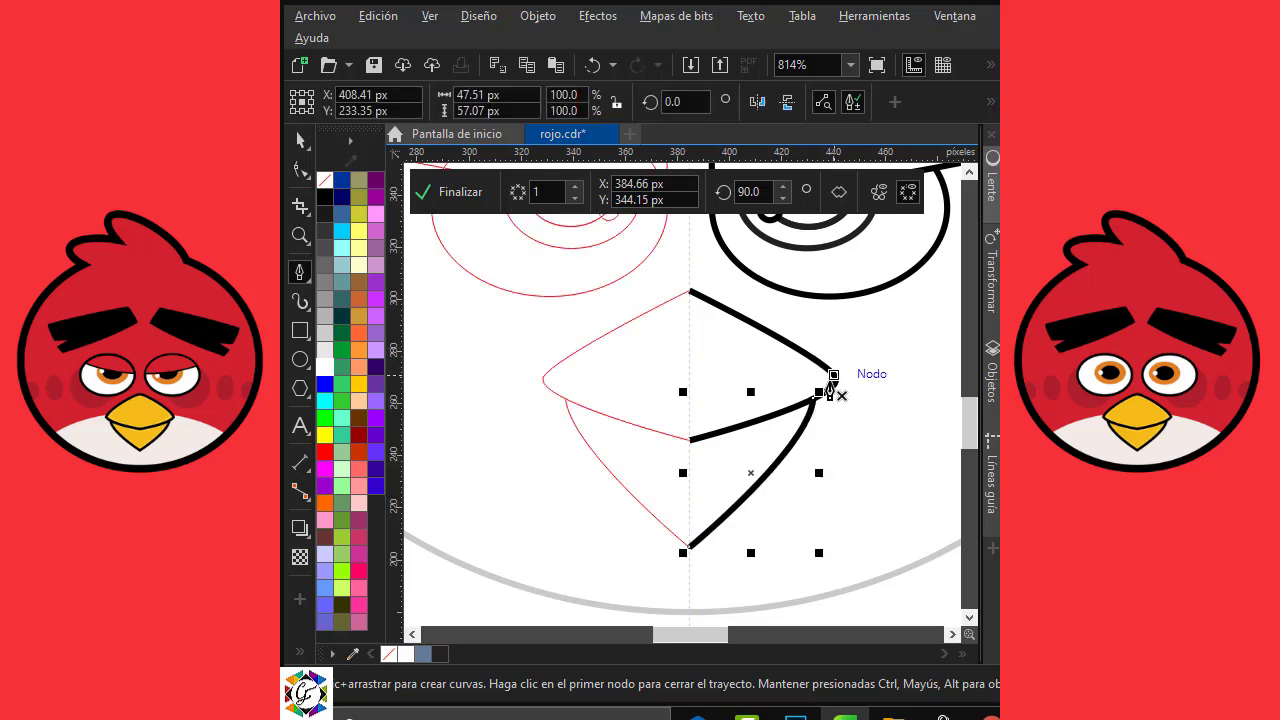
pyautogui.click(299, 170)
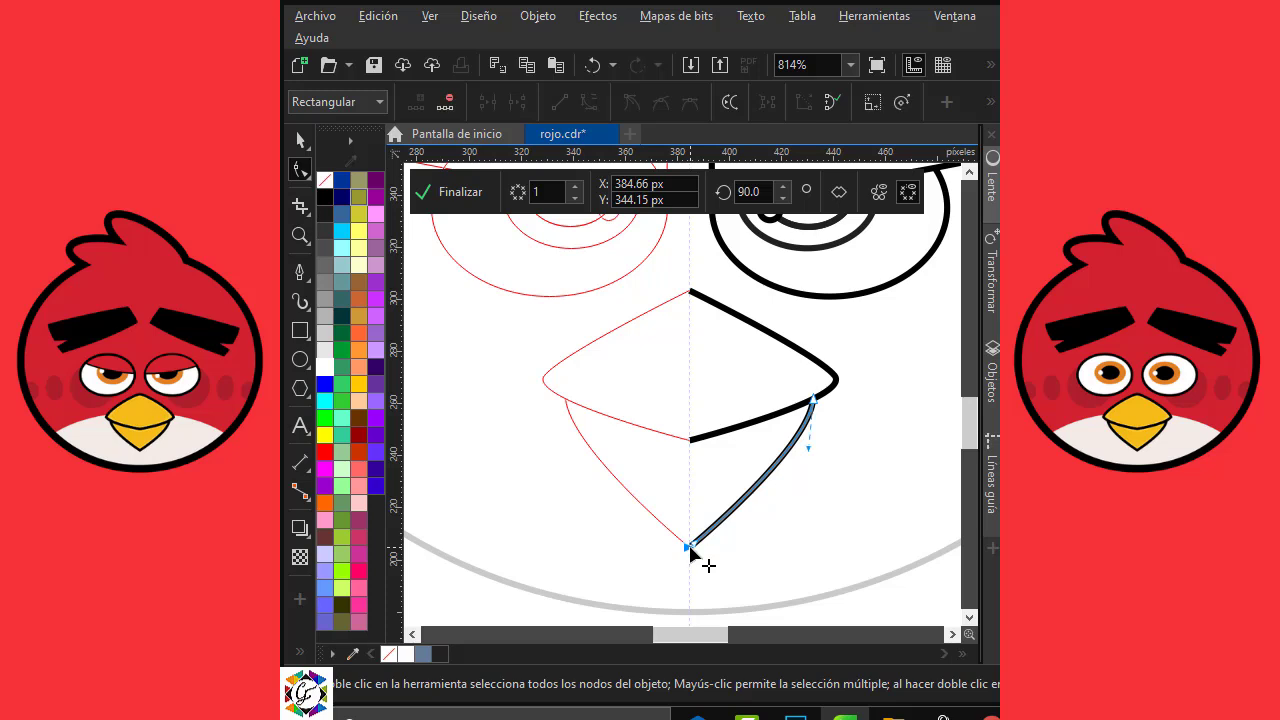
pyautogui.moveTo(690, 545); pyautogui.dragTo(689, 531)
# Step: Bow the upper beak's top edge outward by adjusting the curve handles at its outer corner and top node
pyautogui.click(701, 440)
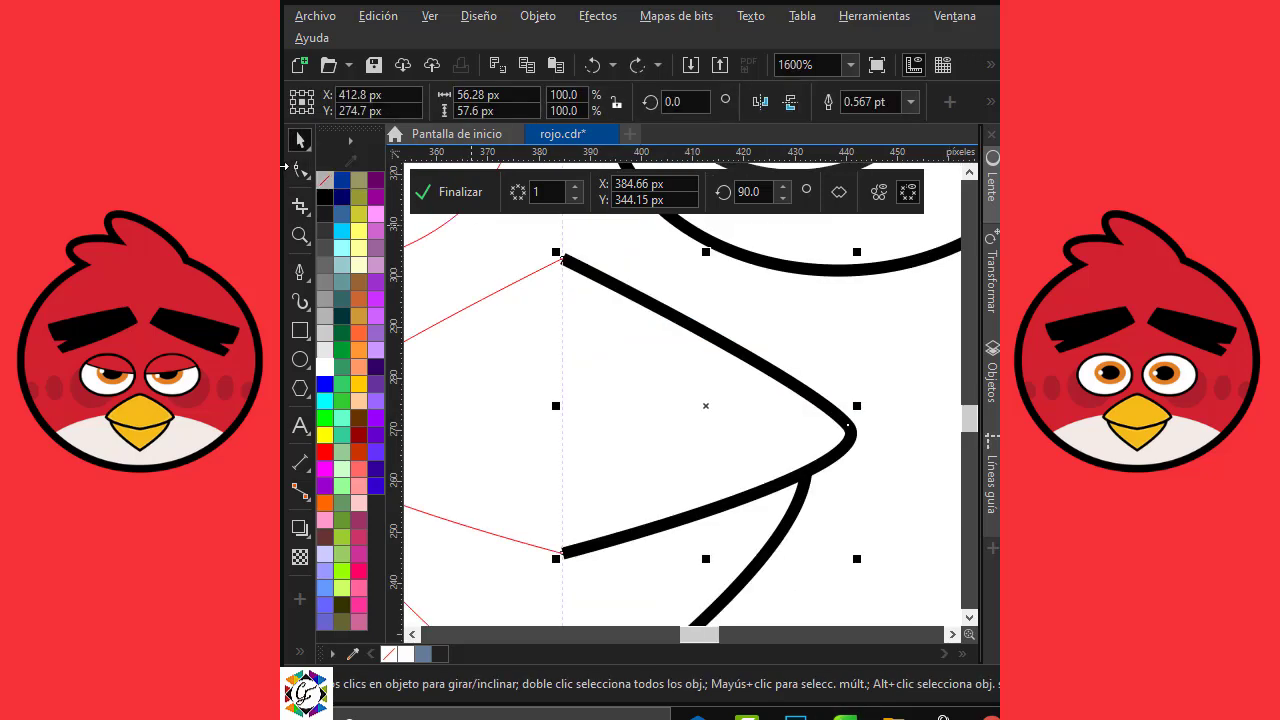
pyautogui.click(300, 173)
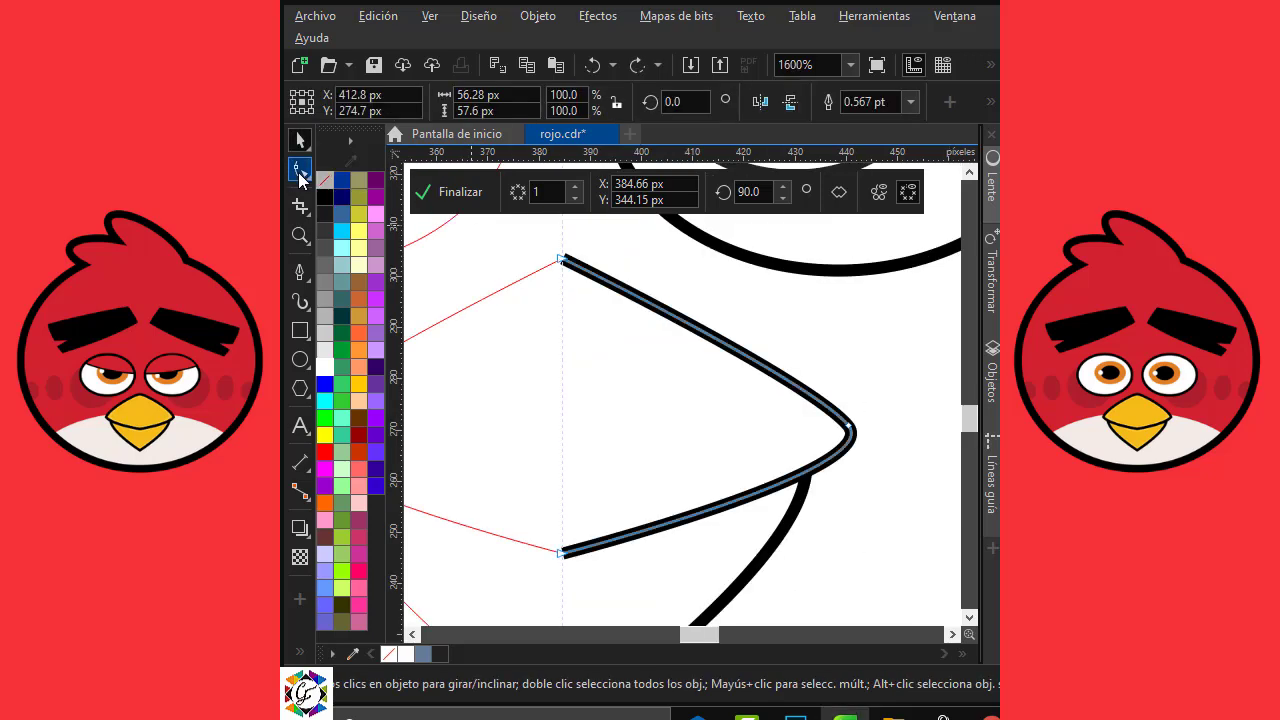
pyautogui.click(563, 259)
pyautogui.moveTo(815, 384); pyautogui.dragTo(815, 348)
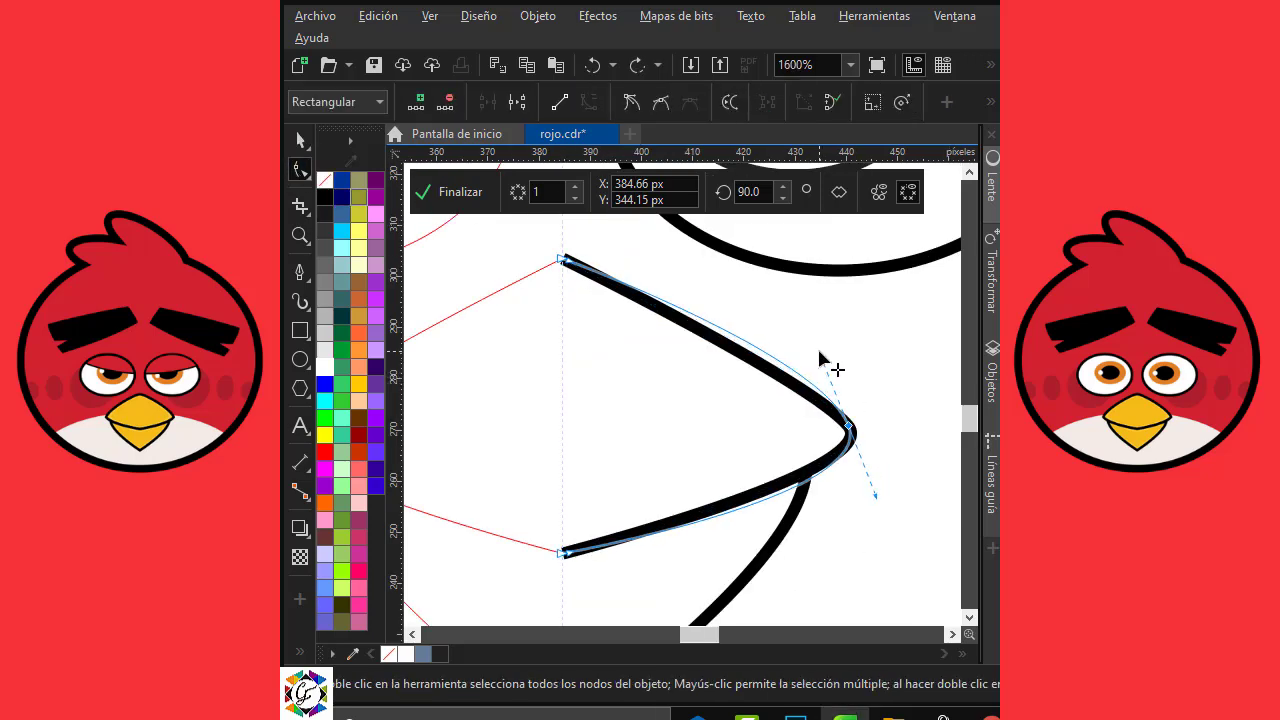
pyautogui.moveTo(571, 263); pyautogui.dragTo(610, 247)
# Step: Lower the upper beak's outer corner node and turn its lower handle inward to sharpen the corner
pyautogui.click(855, 428)
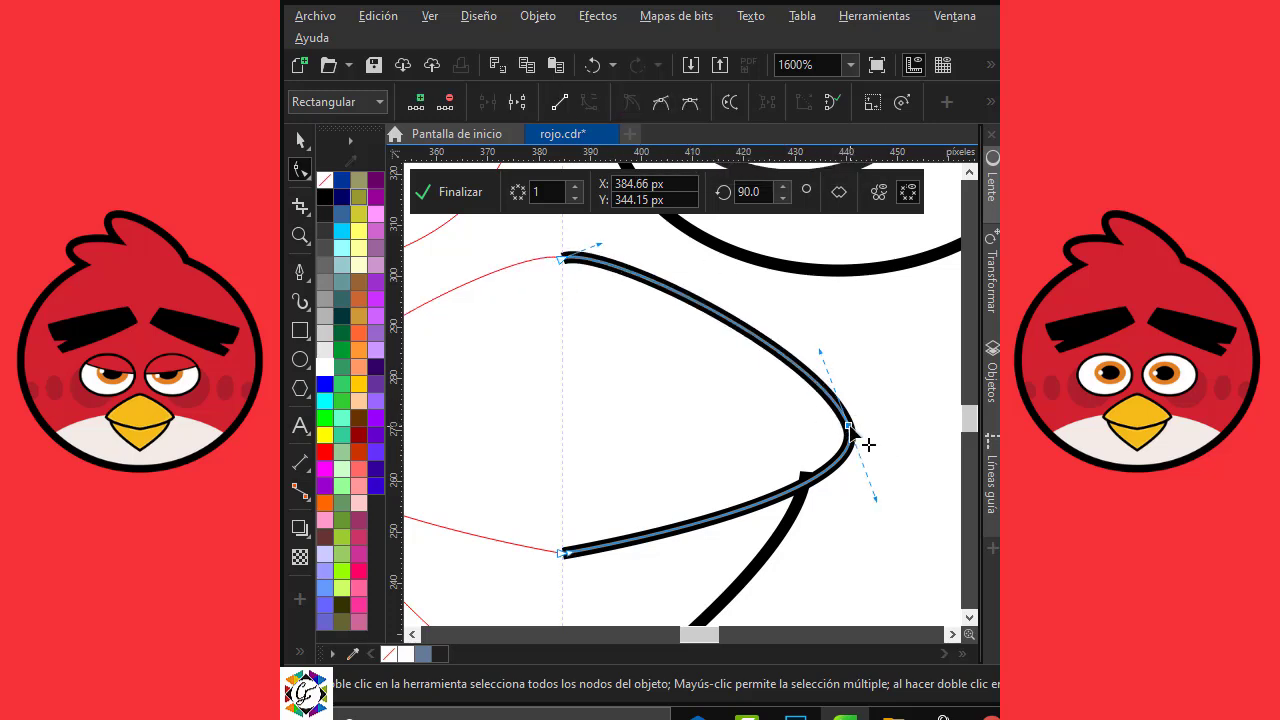
pyautogui.moveTo(852, 431); pyautogui.dragTo(857, 463)
pyautogui.moveTo(874, 525); pyautogui.dragTo(802, 517)
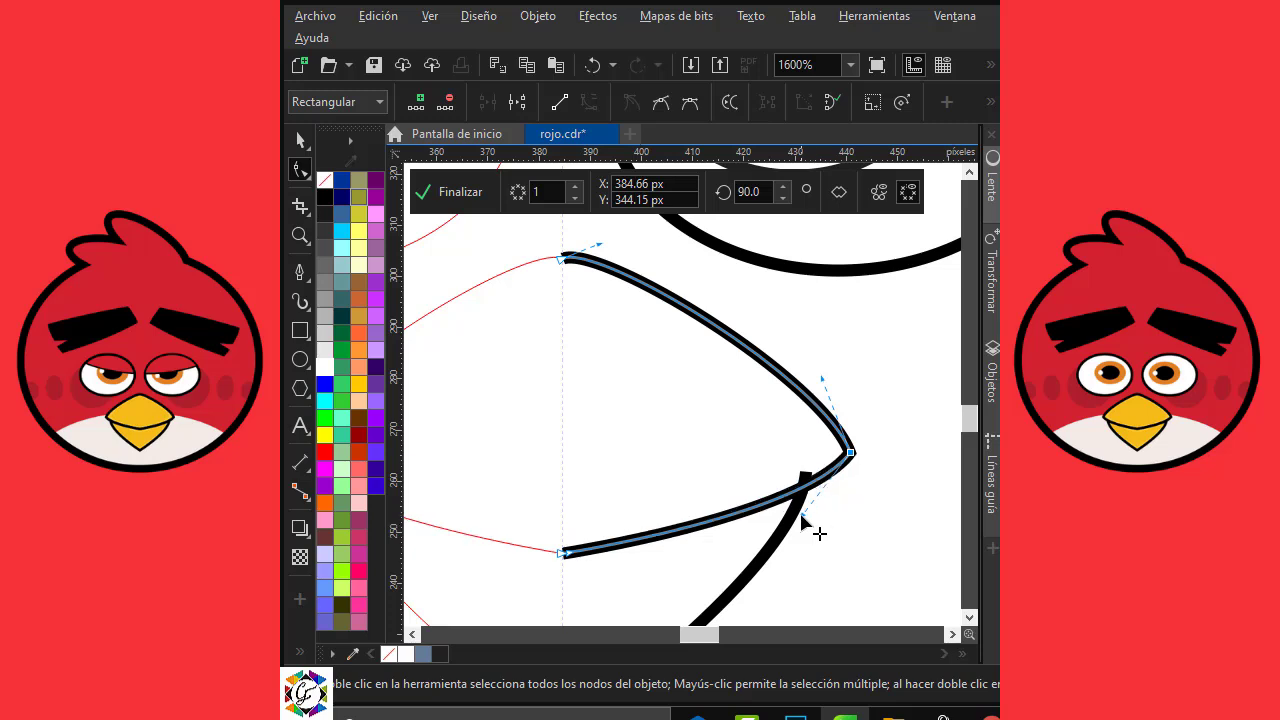
# Step: Move the lower beak's upper end onto the upper beak's edge and flatten the curve at the beak's top
pyautogui.click(804, 488)
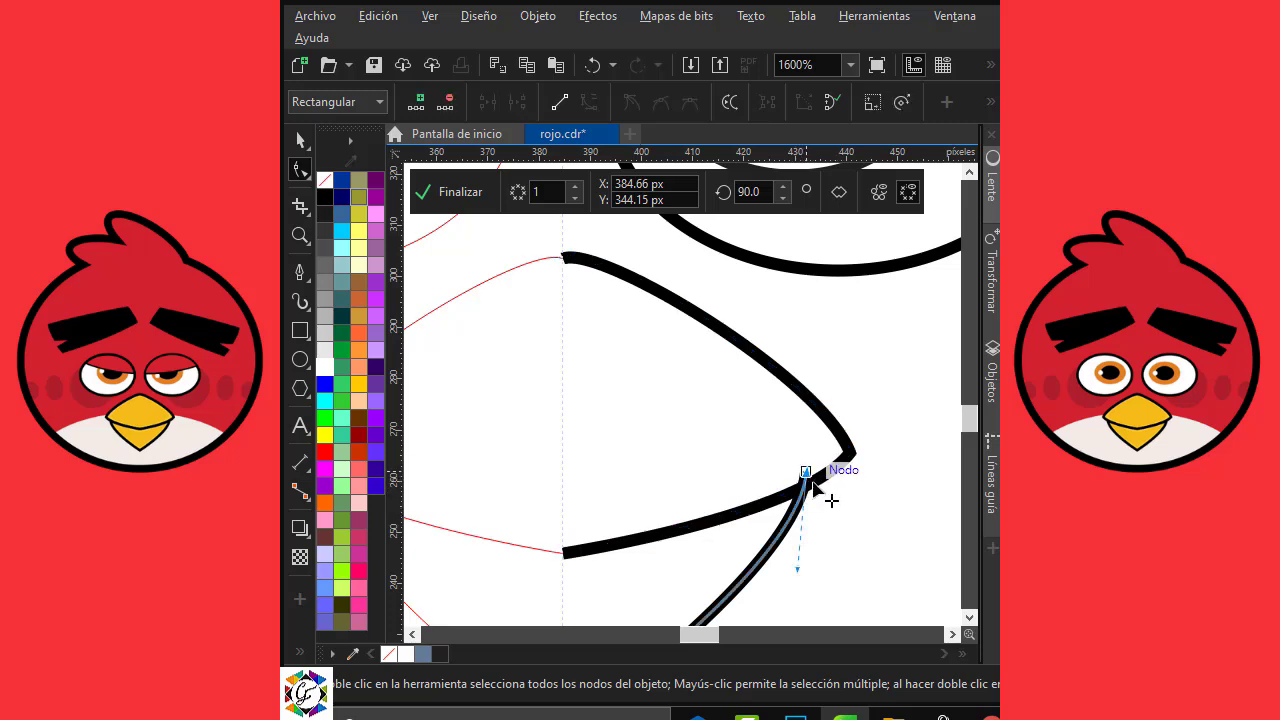
pyautogui.click(811, 485)
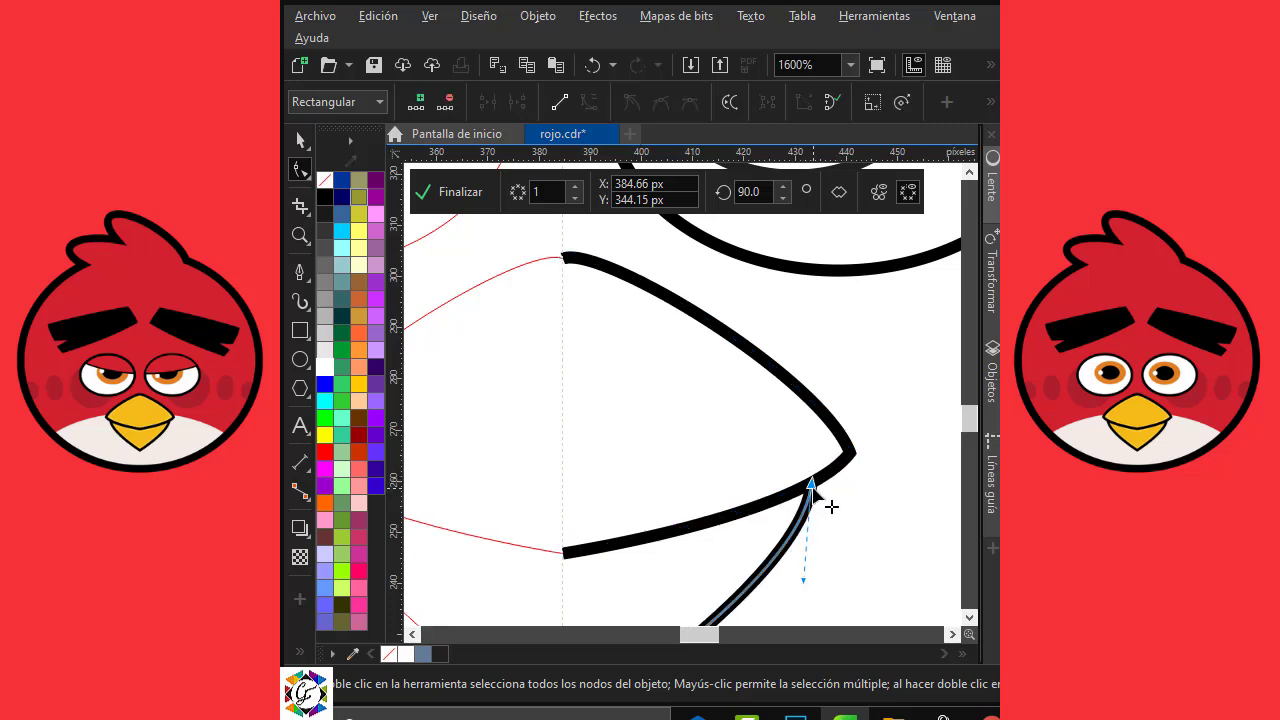
pyautogui.click(575, 265)
pyautogui.click(599, 266)
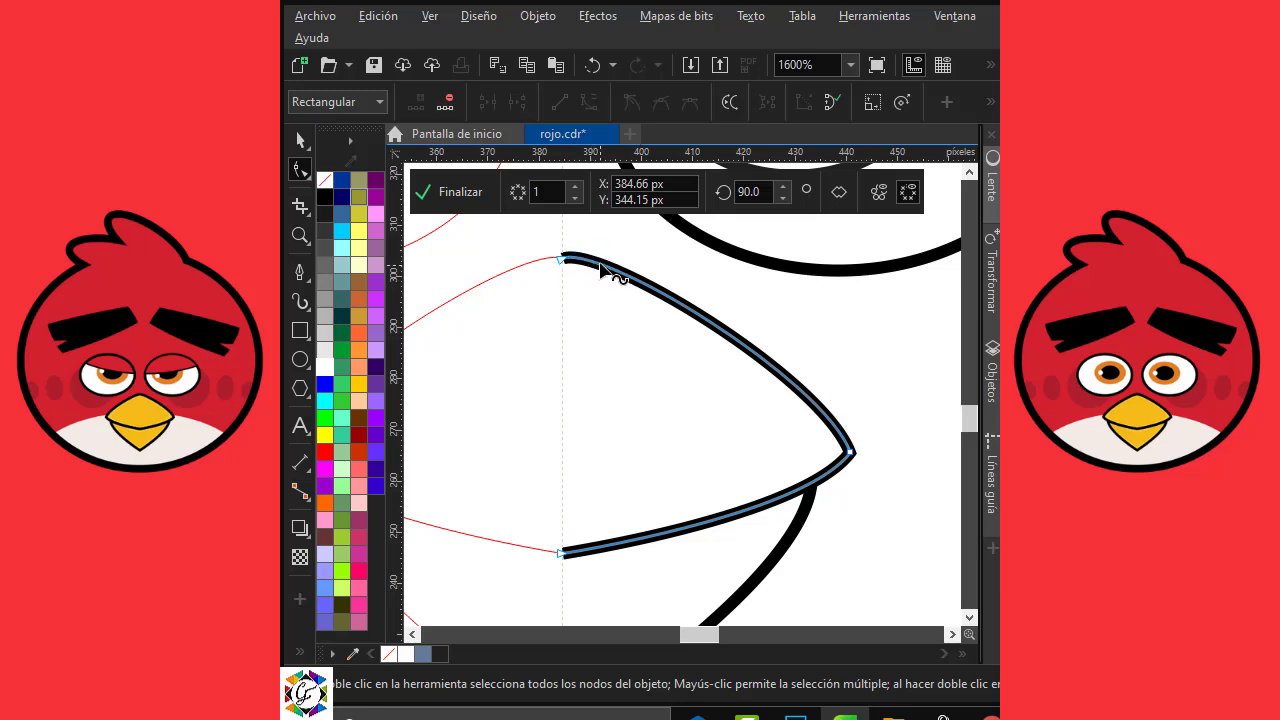
pyautogui.moveTo(599, 248); pyautogui.dragTo(602, 263)
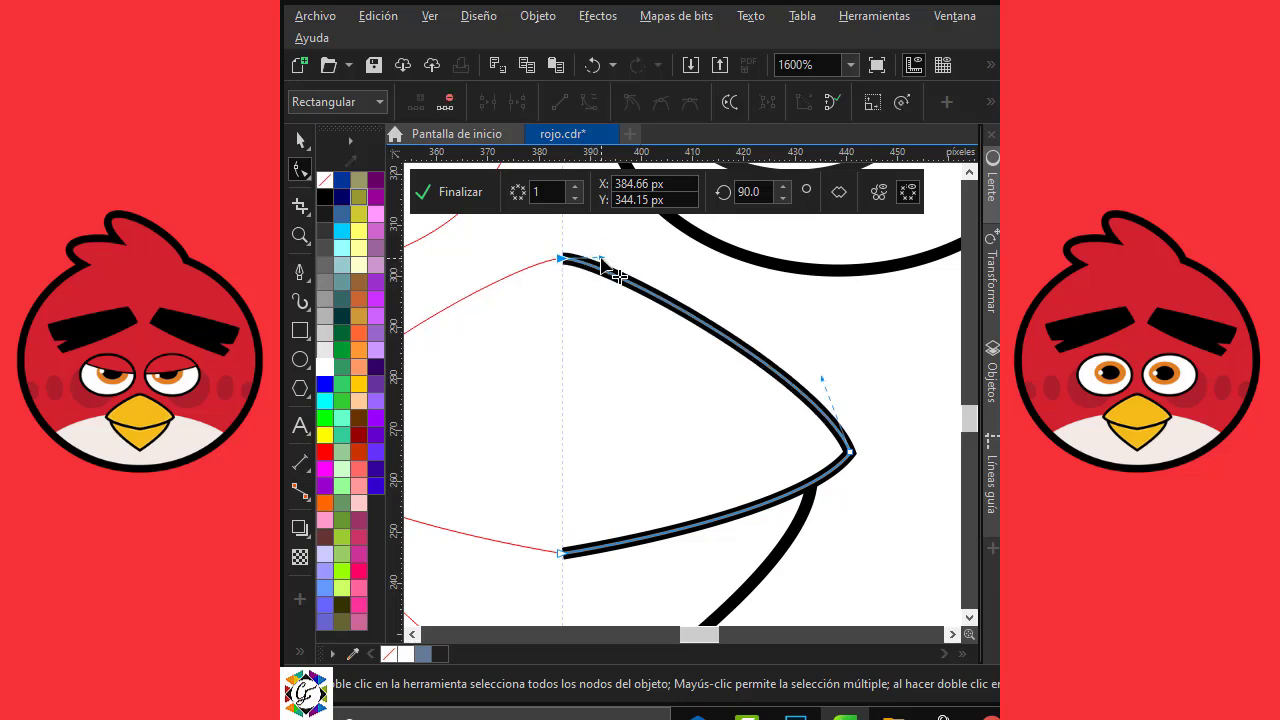
pyautogui.press('space')
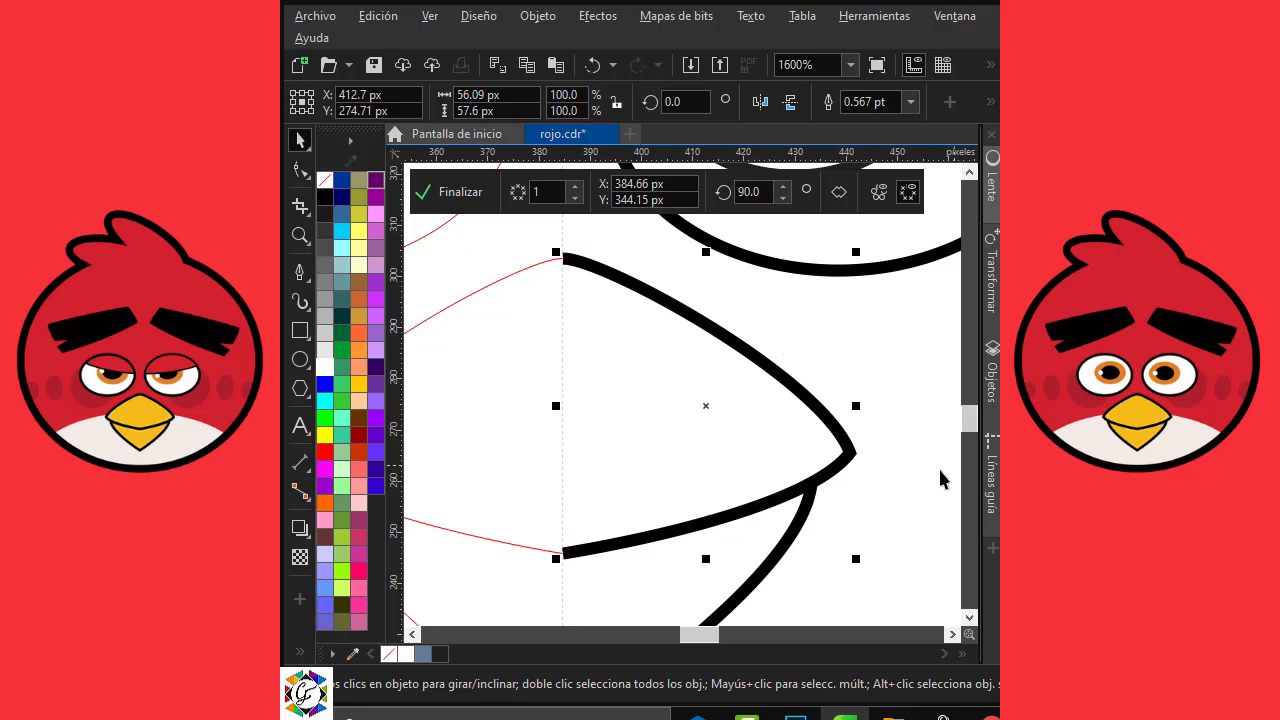
# Step: Draw an ellipse and adjust it to about 75 × 73 px, overlapping the eye's lower outer side and the eyebrow's bottom edge
pyautogui.scroll(-2, 482, 400)
pyautogui.click(300, 359)
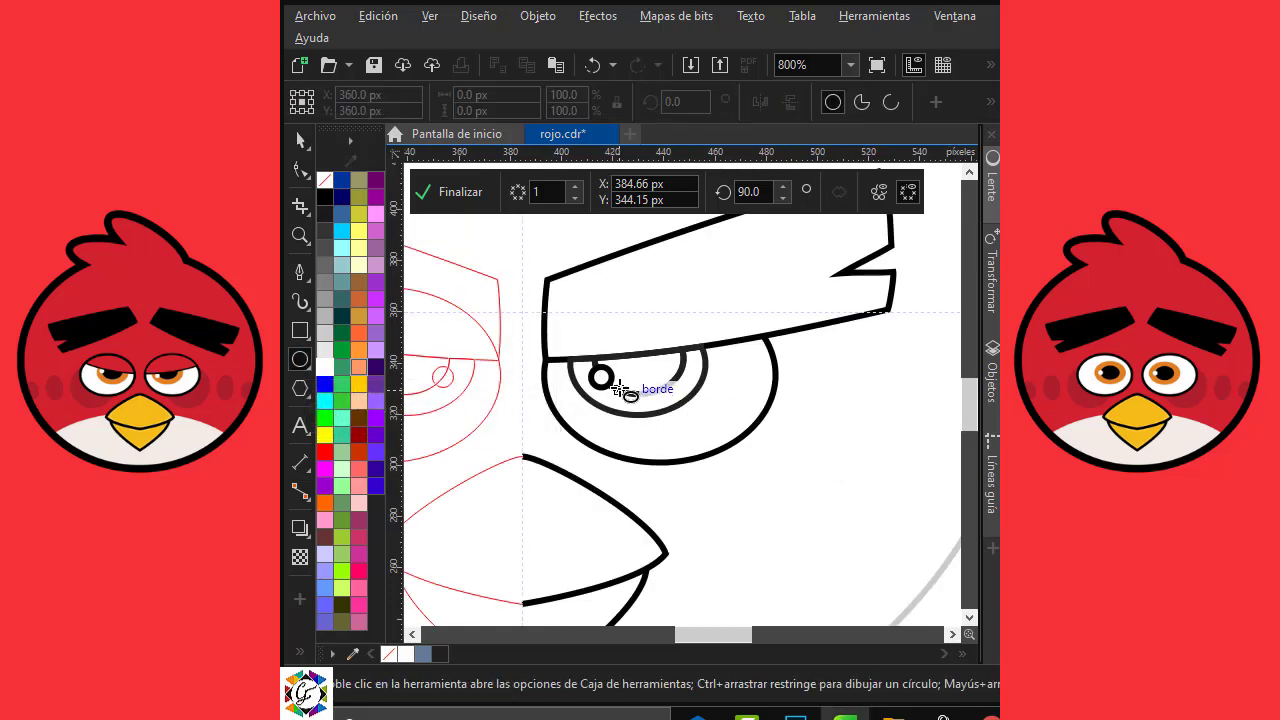
pyautogui.moveTo(616, 386); pyautogui.dragTo(814, 533)
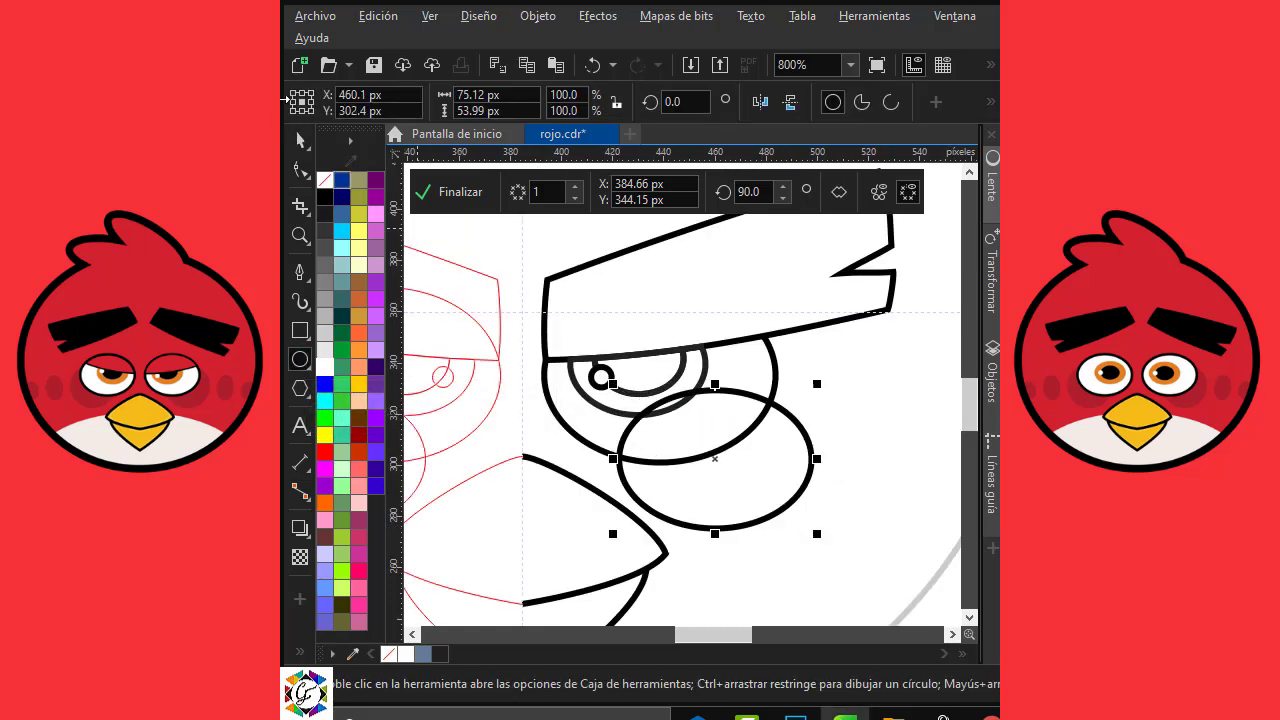
pyautogui.press('space')
pyautogui.moveTo(715, 389); pyautogui.dragTo(717, 362)
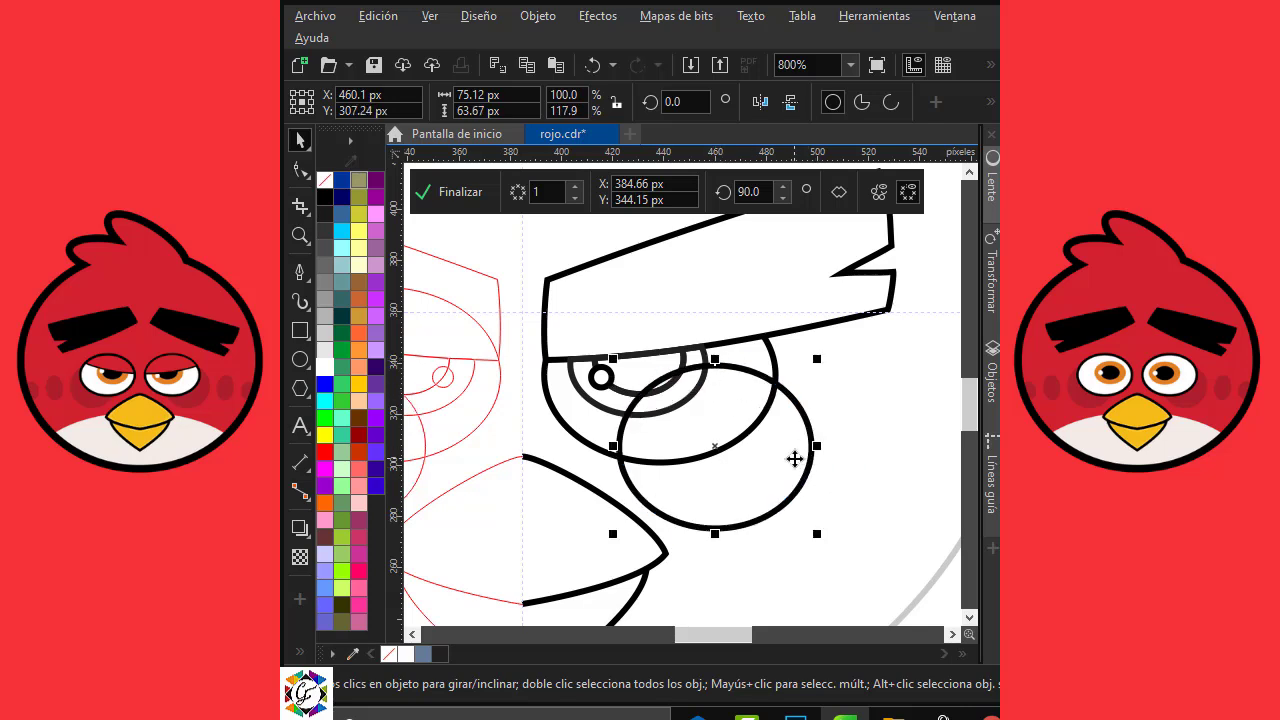
pyautogui.moveTo(795, 459); pyautogui.dragTo(803, 449)
pyautogui.moveTo(722, 348); pyautogui.dragTo(725, 333)
pyautogui.moveTo(791, 443); pyautogui.dragTo(789, 430)
pyautogui.moveTo(782, 441); pyautogui.dragTo(780, 445)
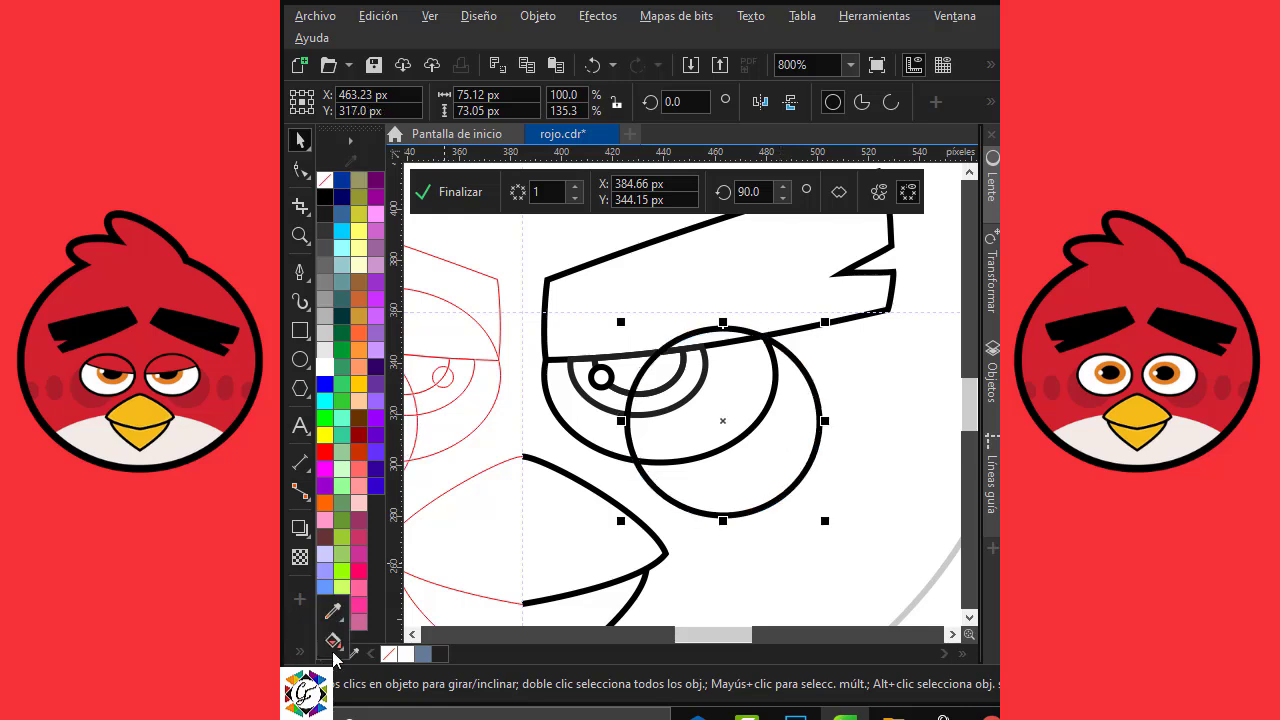
# Step: Create a filled crescent with Smart Fill from the circle's area outside the eye and below the eyebrow
pyautogui.click(300, 655)
pyautogui.click(400, 666)
pyautogui.click(784, 452)
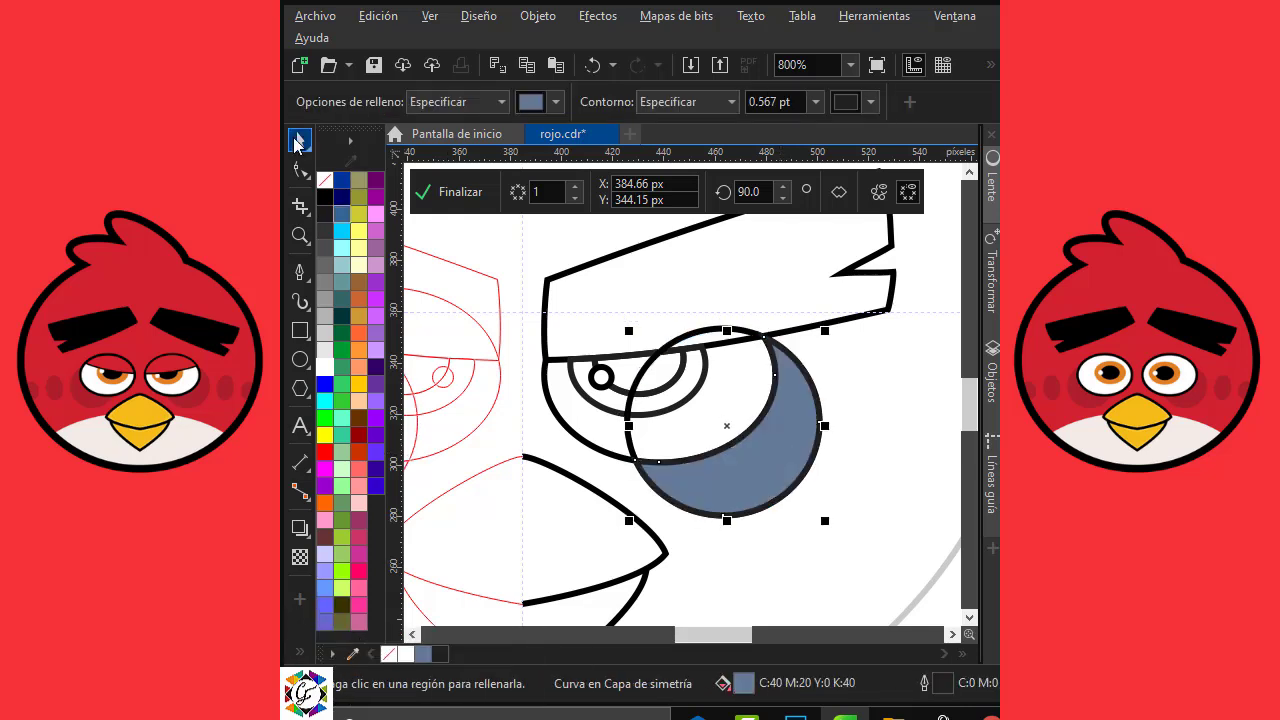
pyautogui.click(300, 141)
# Step: Move the circle off the eye toward the body outline and shrink it to about 48 × 47 px
pyautogui.moveTo(731, 636); pyautogui.dragTo(752, 639)
pyautogui.click(570, 378)
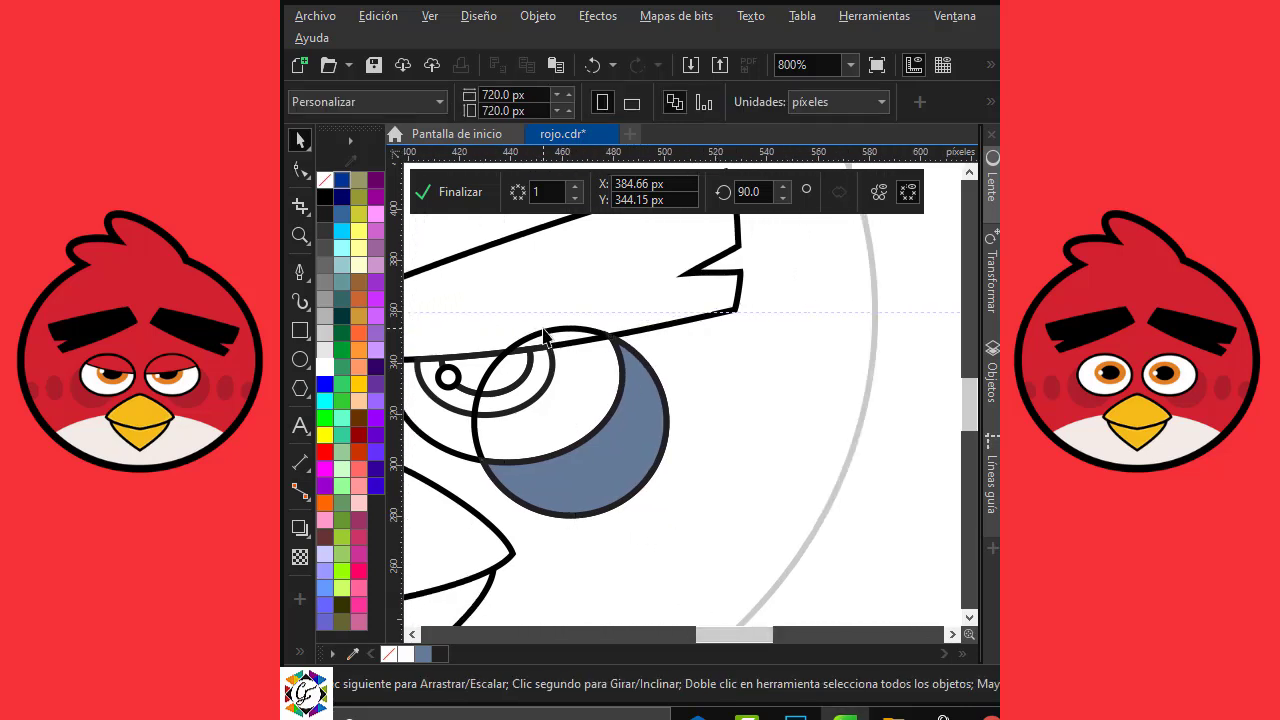
pyautogui.moveTo(573, 331); pyautogui.dragTo(768, 333)
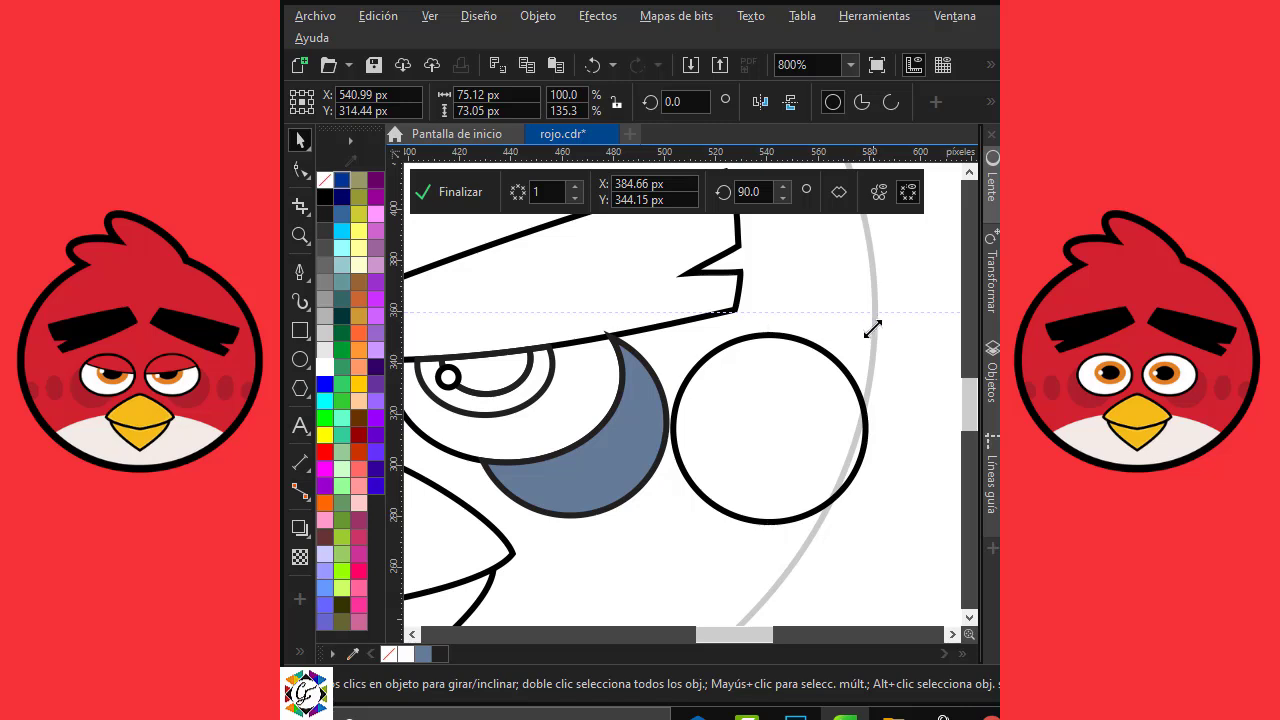
pyautogui.moveTo(871, 329); pyautogui.dragTo(821, 360)
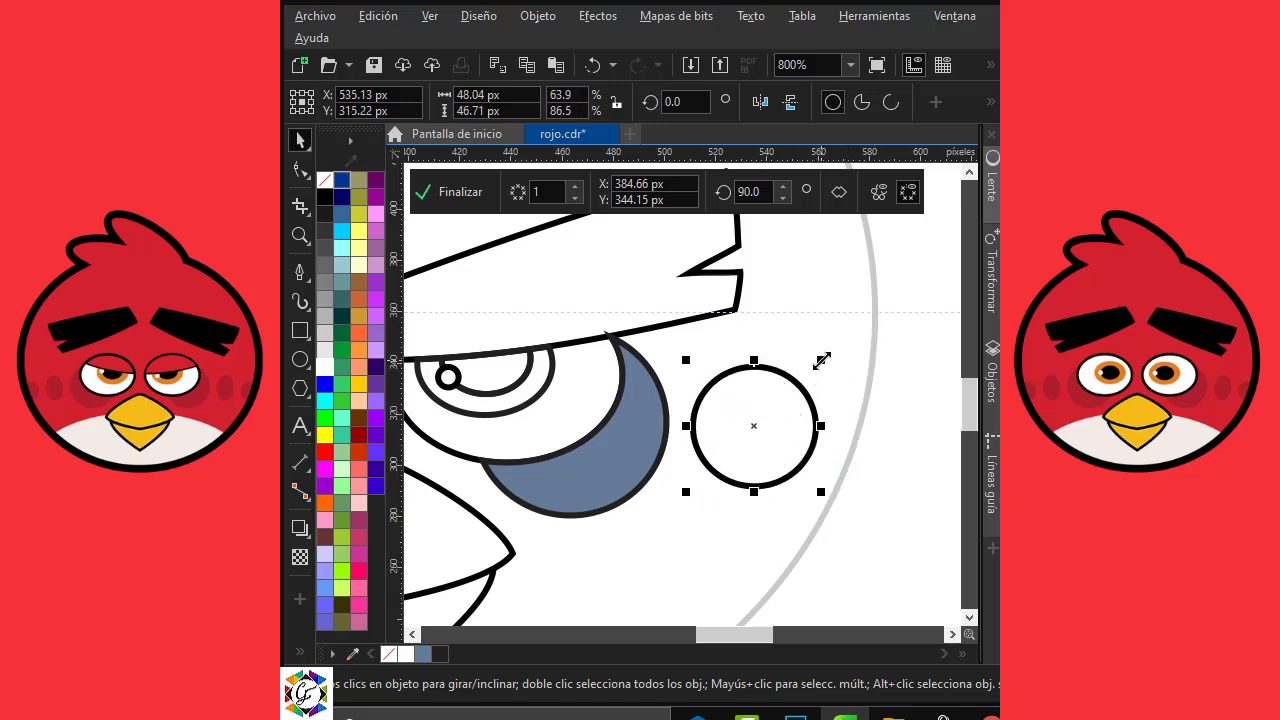
# Step: Narrow the cheek circle to an ellipse of about 32 × 42 px and place a smaller, slightly tilted copy over the body outline
pyautogui.moveTo(820, 426)
pyautogui.mouseDown()
pyautogui.moveTo(754, 428)
pyautogui.moveTo(751, 417)
pyautogui.moveTo(829, 440)
pyautogui.mouseUp()
pyautogui.click(829, 440)
pyautogui.moveTo(877, 380)
pyautogui.mouseDown()
pyautogui.moveTo(897, 380)
pyautogui.moveTo(921, 418)
pyautogui.moveTo(877, 363)
pyautogui.moveTo(847, 420)
pyautogui.moveTo(874, 366)
pyautogui.moveTo(869, 391)
pyautogui.mouseUp()
pyautogui.click(840, 423)
pyautogui.click(847, 420)
# Step: Rotate the larger cheek ellipse to about 351.9° to match the tilt of the smaller one
pyautogui.click(732, 400)
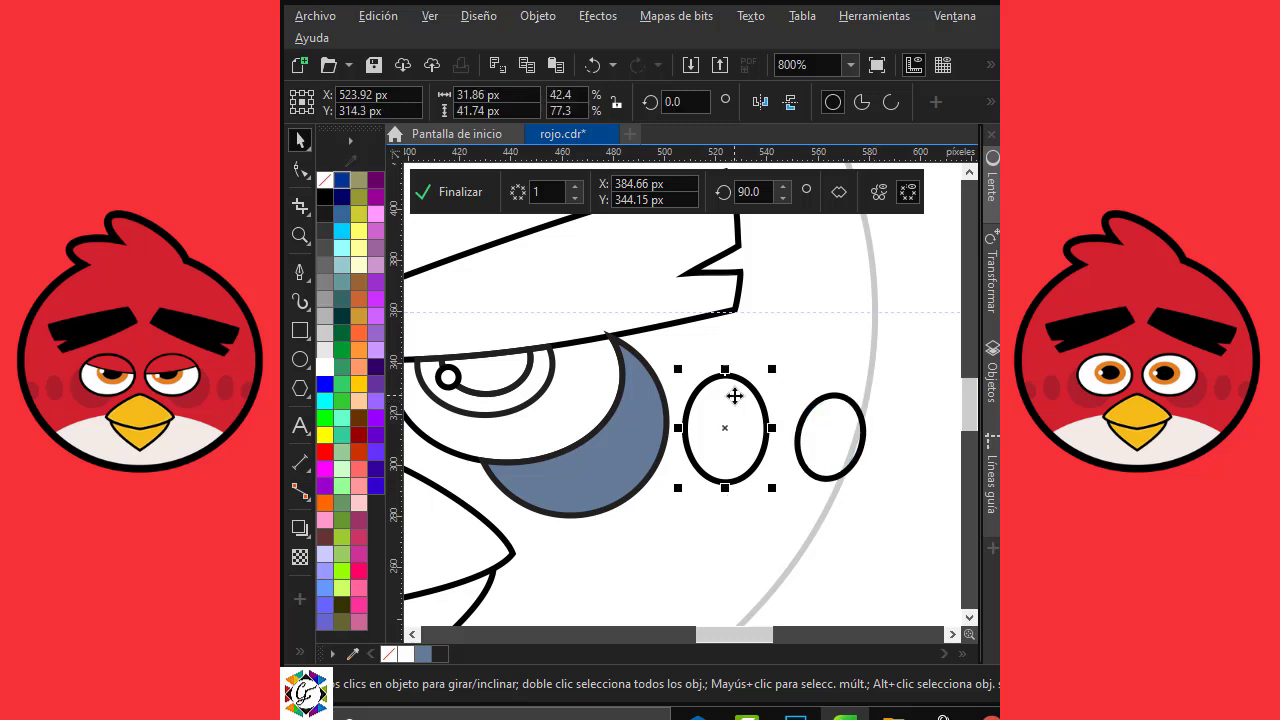
pyautogui.click(734, 397)
pyautogui.moveTo(779, 367); pyautogui.dragTo(790, 376)
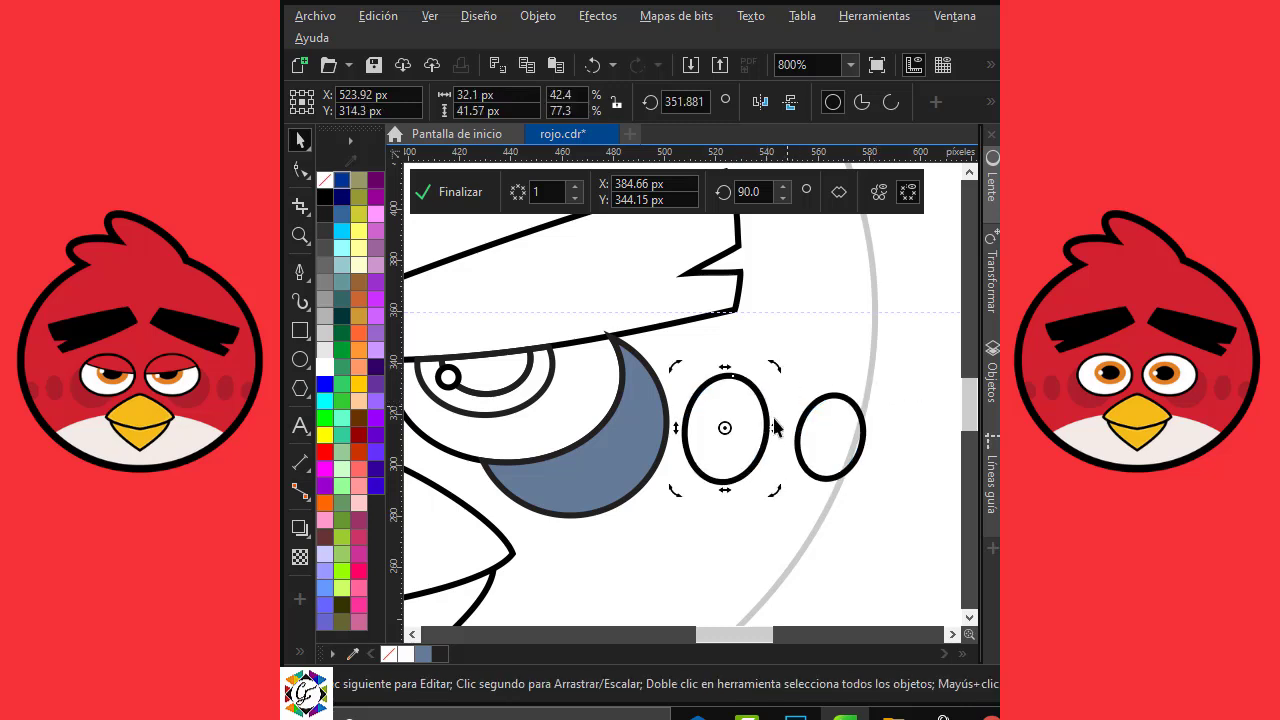
# Step: Narrow the larger cheek ellipse slightly and scale the smaller one at the body outline down a little
pyautogui.click(790, 362)
pyautogui.click(755, 386)
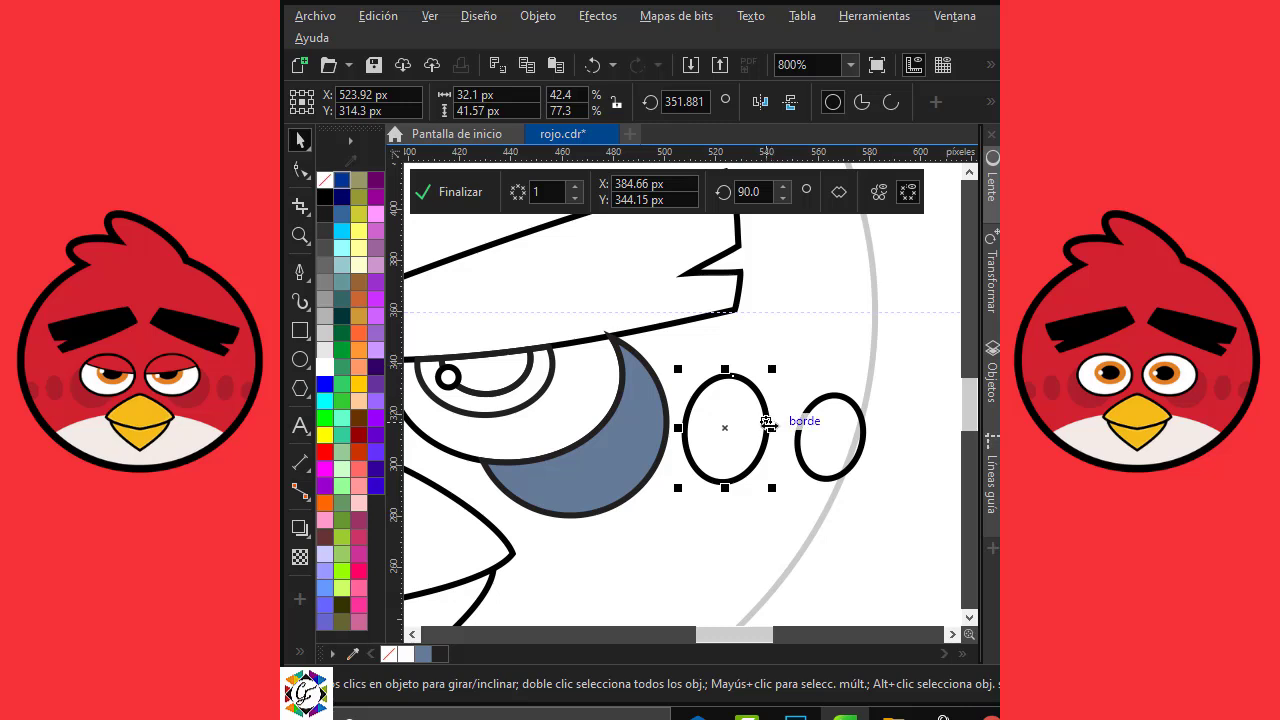
pyautogui.moveTo(768, 422); pyautogui.dragTo(761, 423)
pyautogui.moveTo(731, 423); pyautogui.dragTo(742, 423)
pyautogui.click(843, 428)
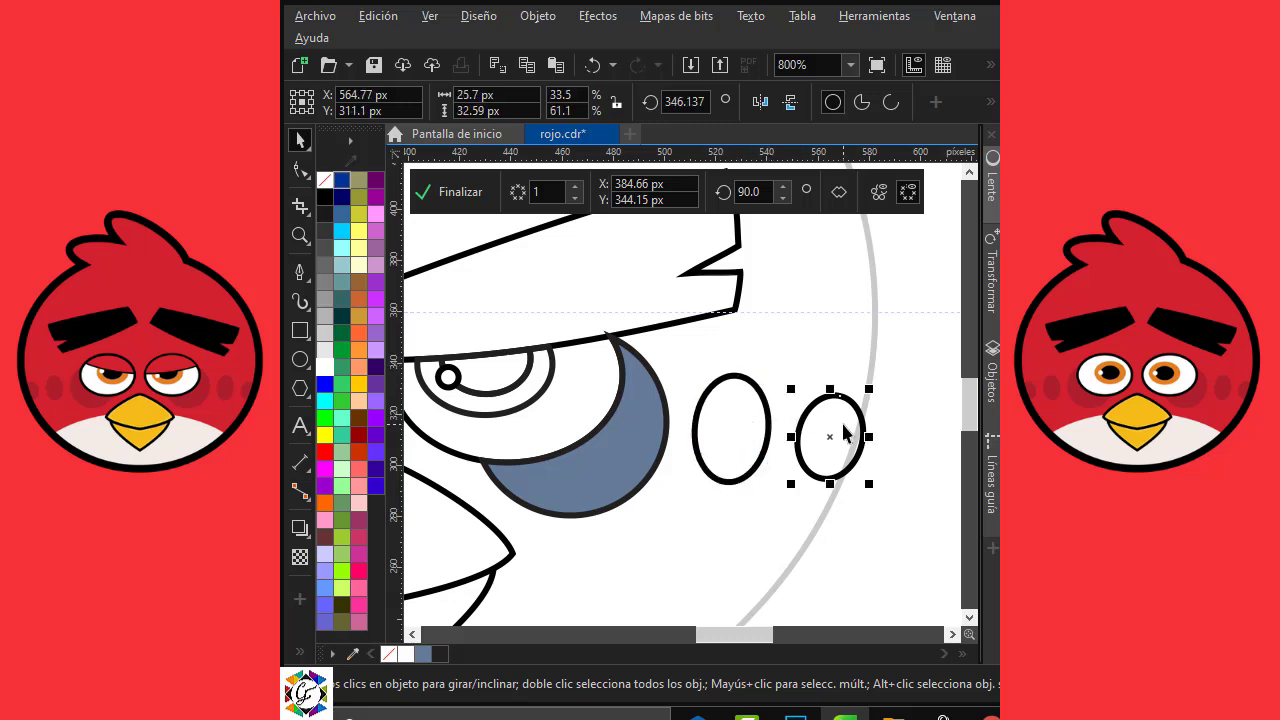
pyautogui.moveTo(872, 390); pyautogui.dragTo(866, 395)
pyautogui.press('Escape')
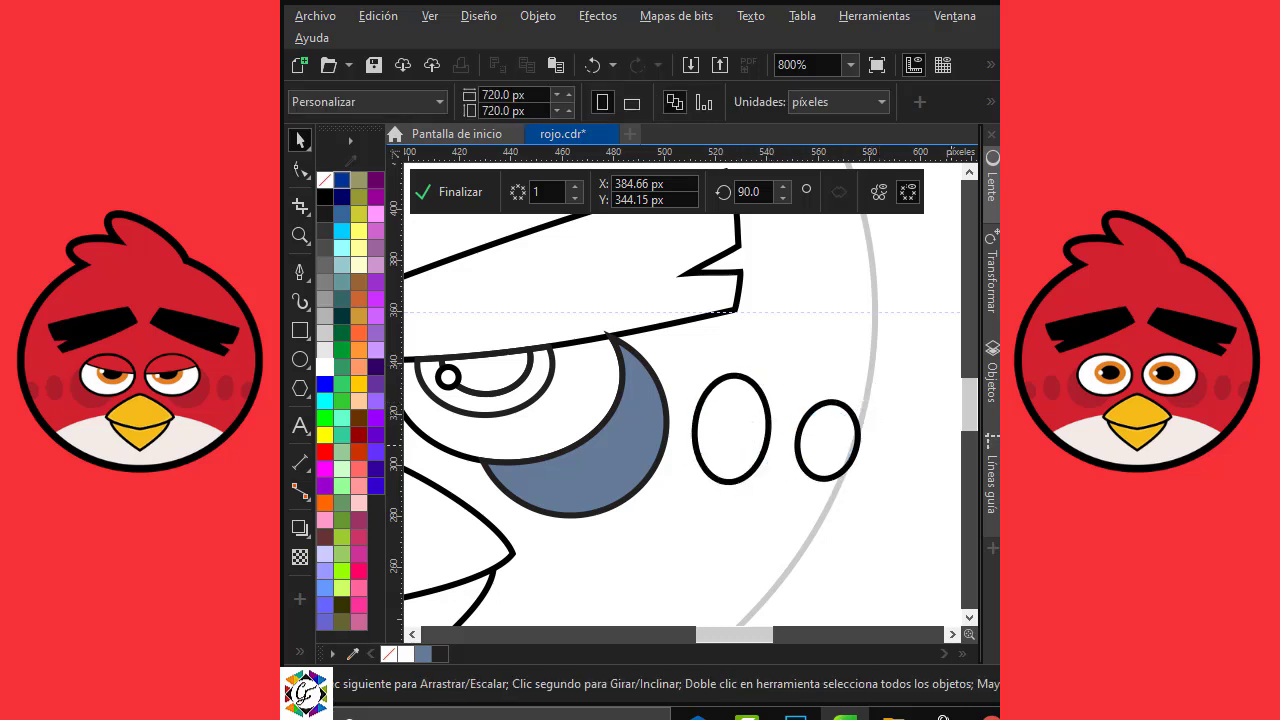
# Step: Finish the symmetry editing, break the symmetry link and separate the mirrored face parts into individual objects
pyautogui.scroll(-2, 720, 312)
pyautogui.click(445, 192)
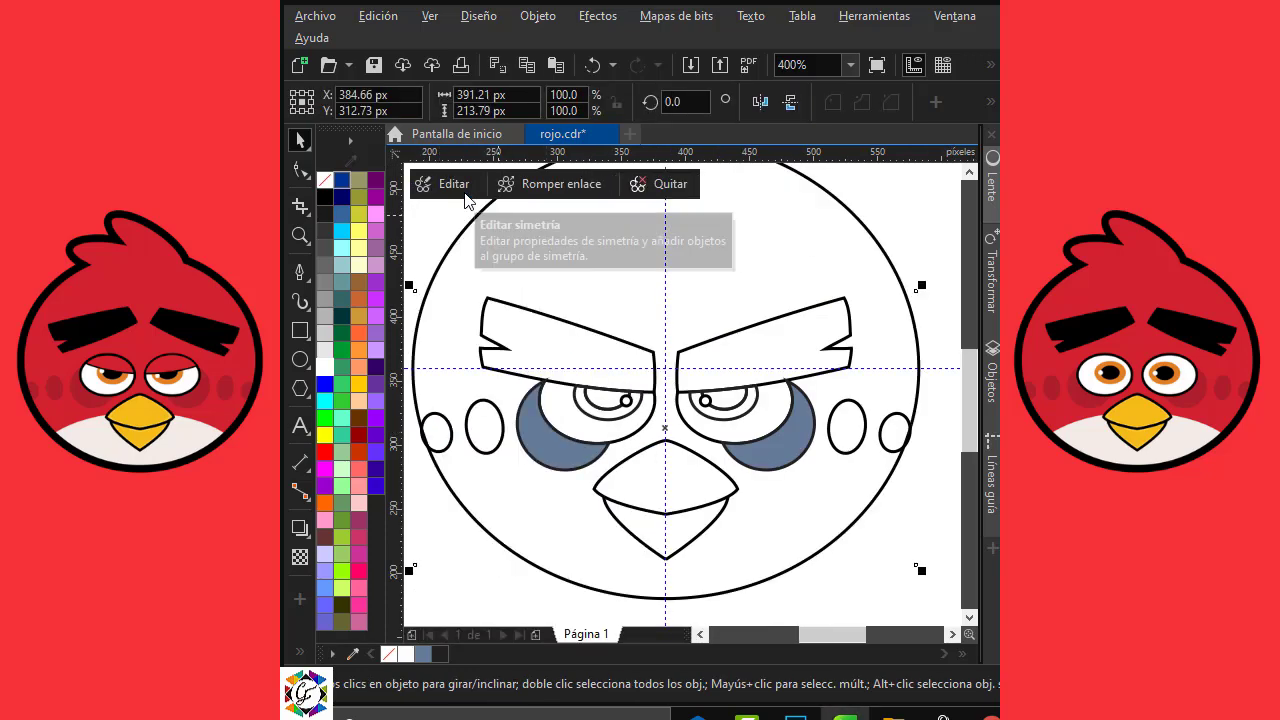
pyautogui.rightClick(700, 343)
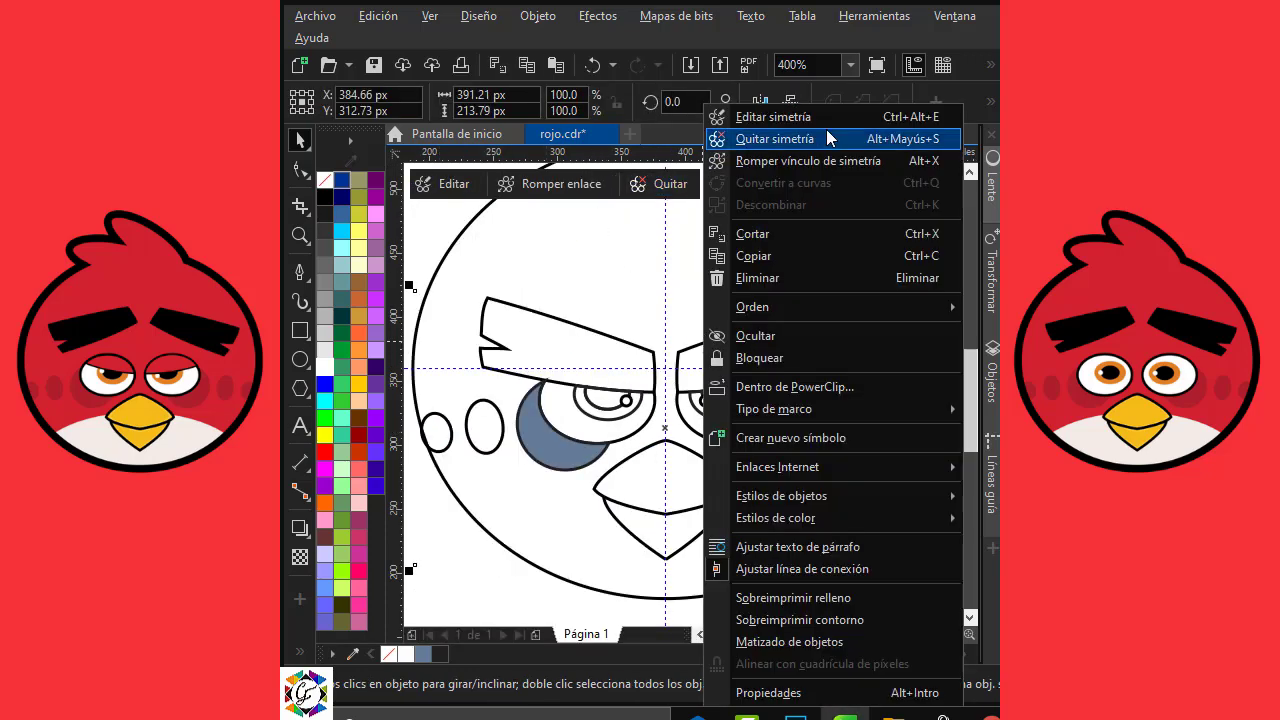
pyautogui.click(826, 129)
pyautogui.rightClick(746, 339)
pyautogui.click(836, 176)
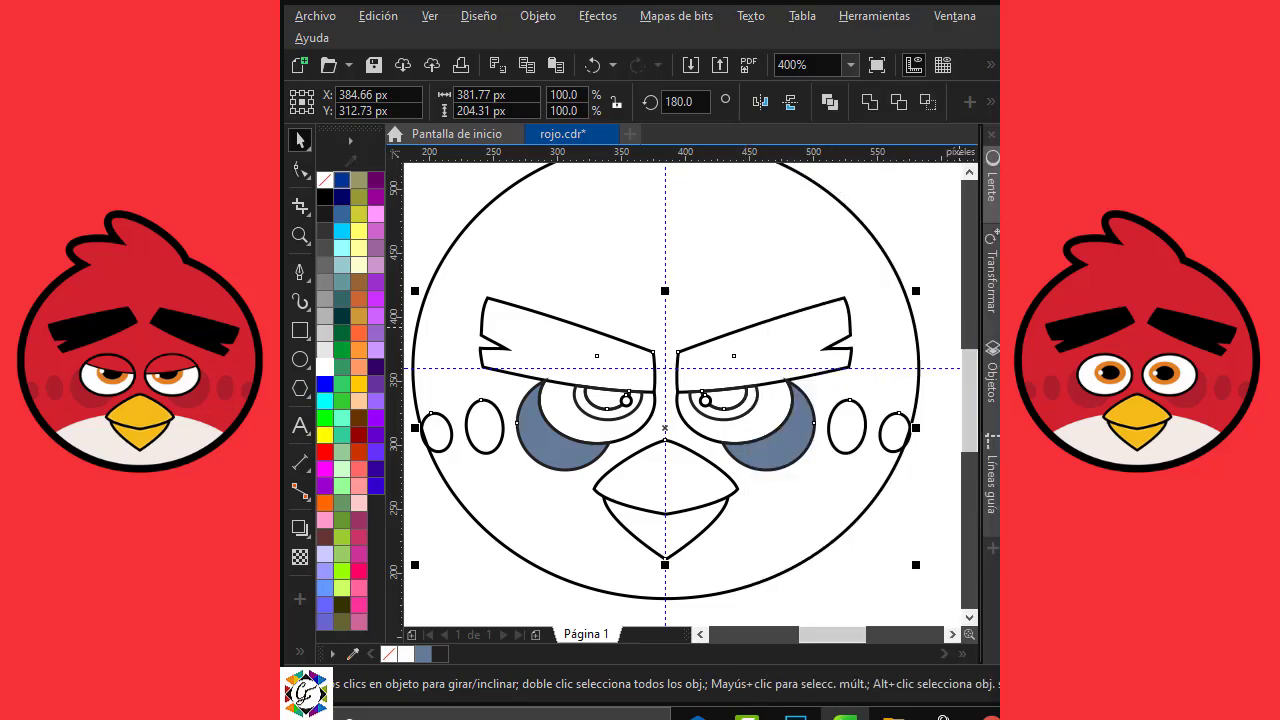
# Step: Create filled shapes with Smart Fill from the areas of both outer cheek ellipses inside the body outline
pyautogui.click(297, 656)
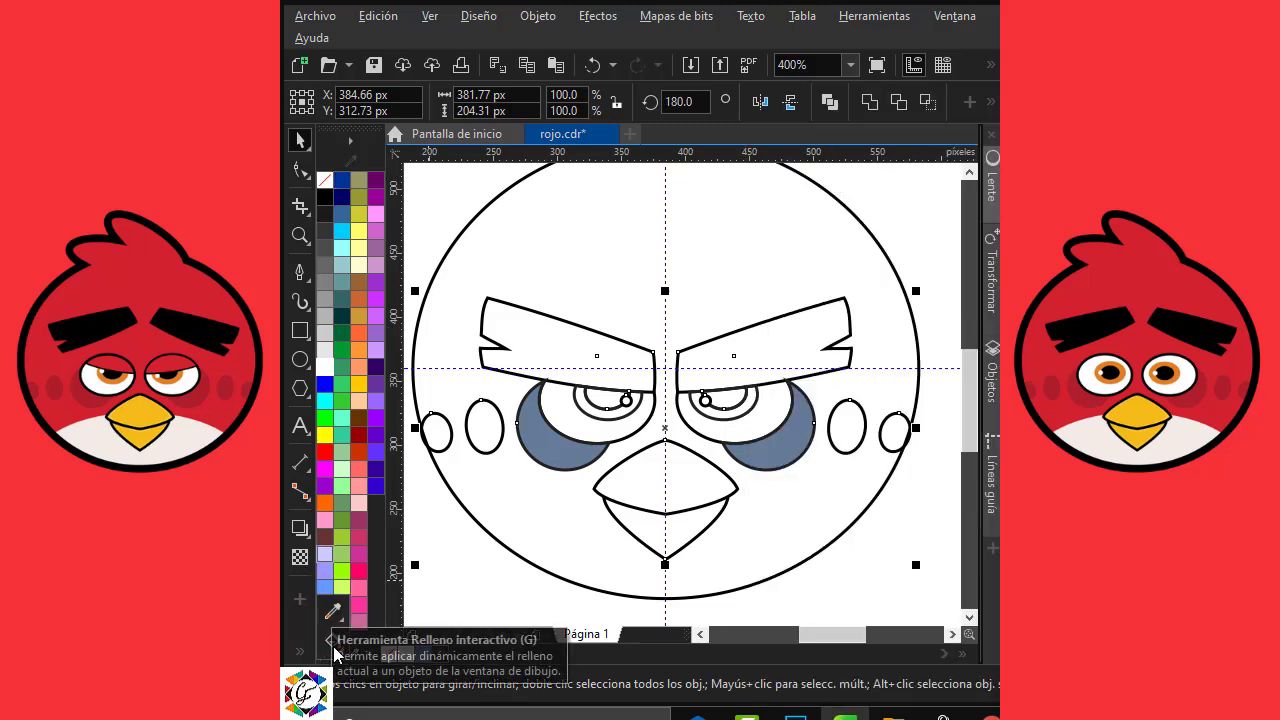
pyautogui.click(334, 641)
pyautogui.click(340, 650)
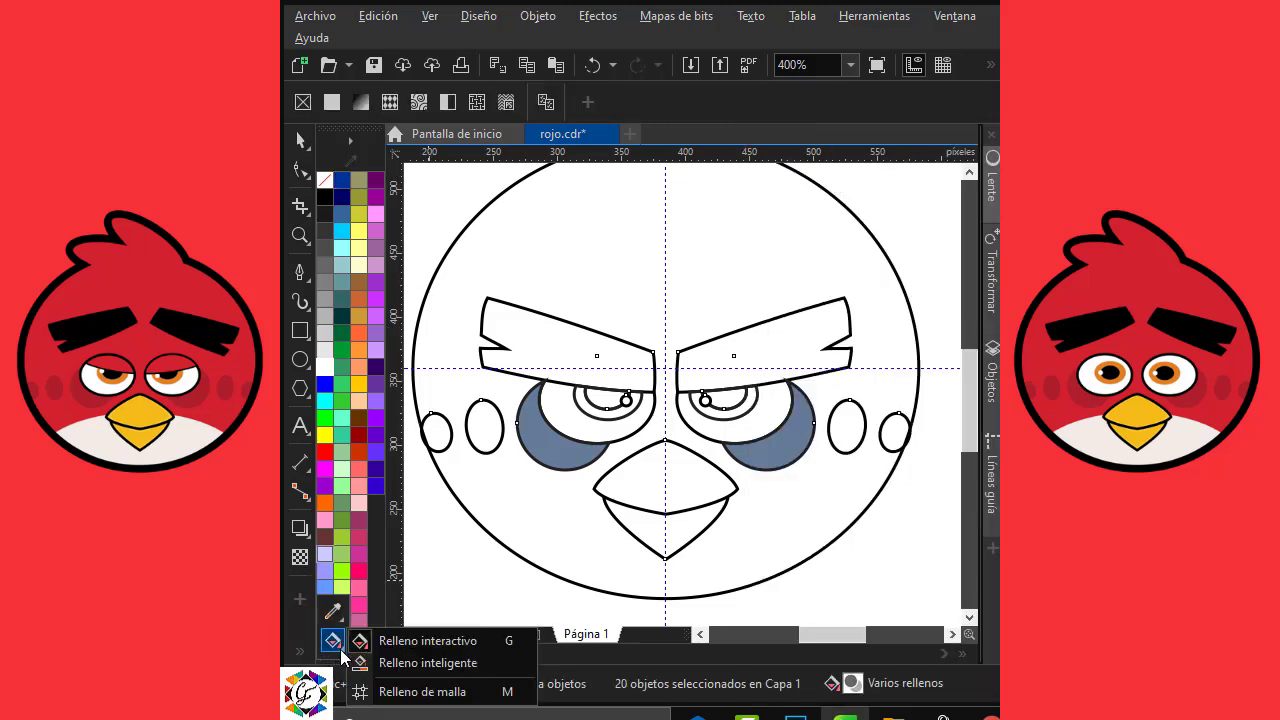
pyautogui.click(432, 660)
pyautogui.click(893, 432)
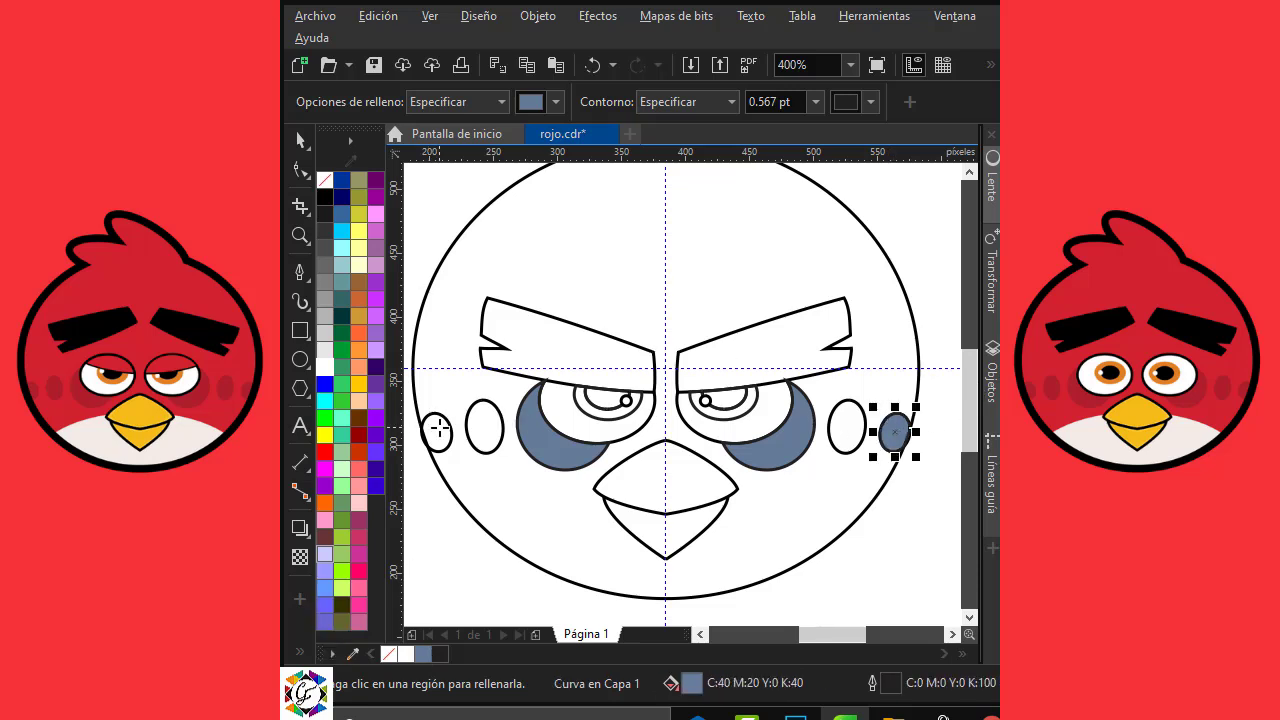
pyautogui.click(438, 430)
pyautogui.click(300, 140)
pyautogui.press('Escape')
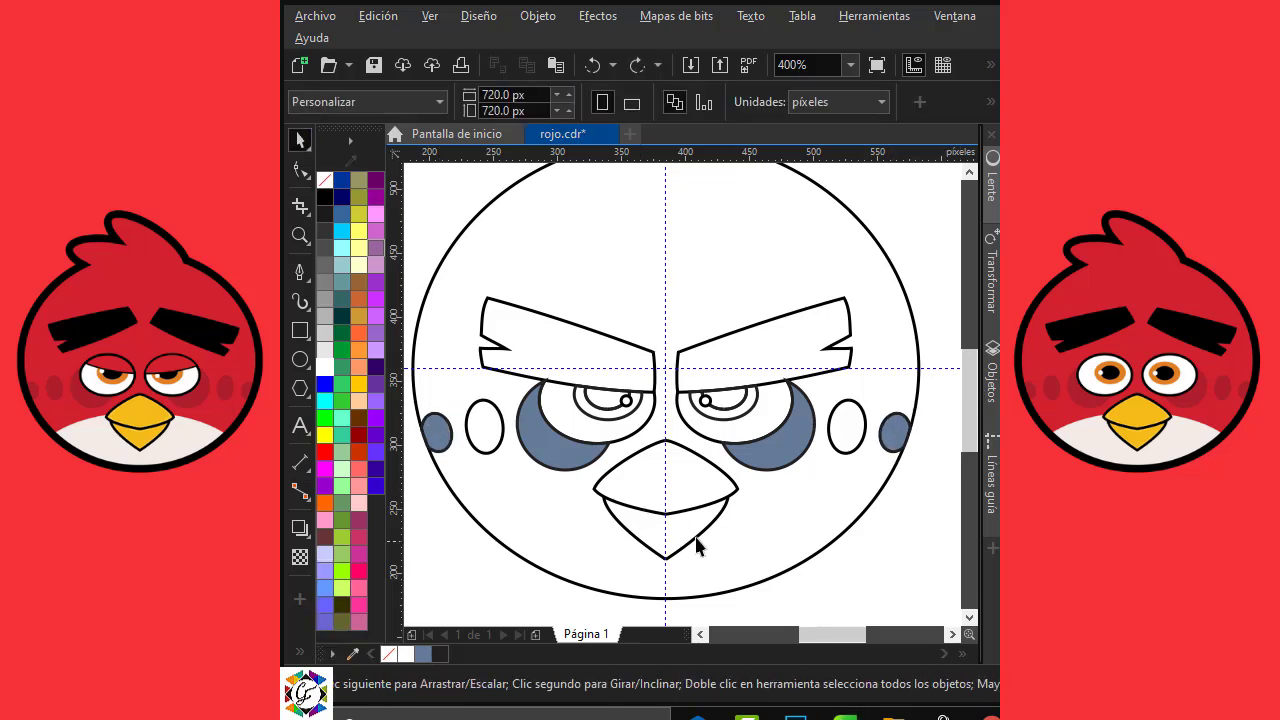
# Step: Create a single boundary shape from the two mirrored halves of the upper beak
pyautogui.click(690, 497)
pyautogui.keyDown('shift'); pyautogui.click(632, 483); pyautogui.keyUp('shift')
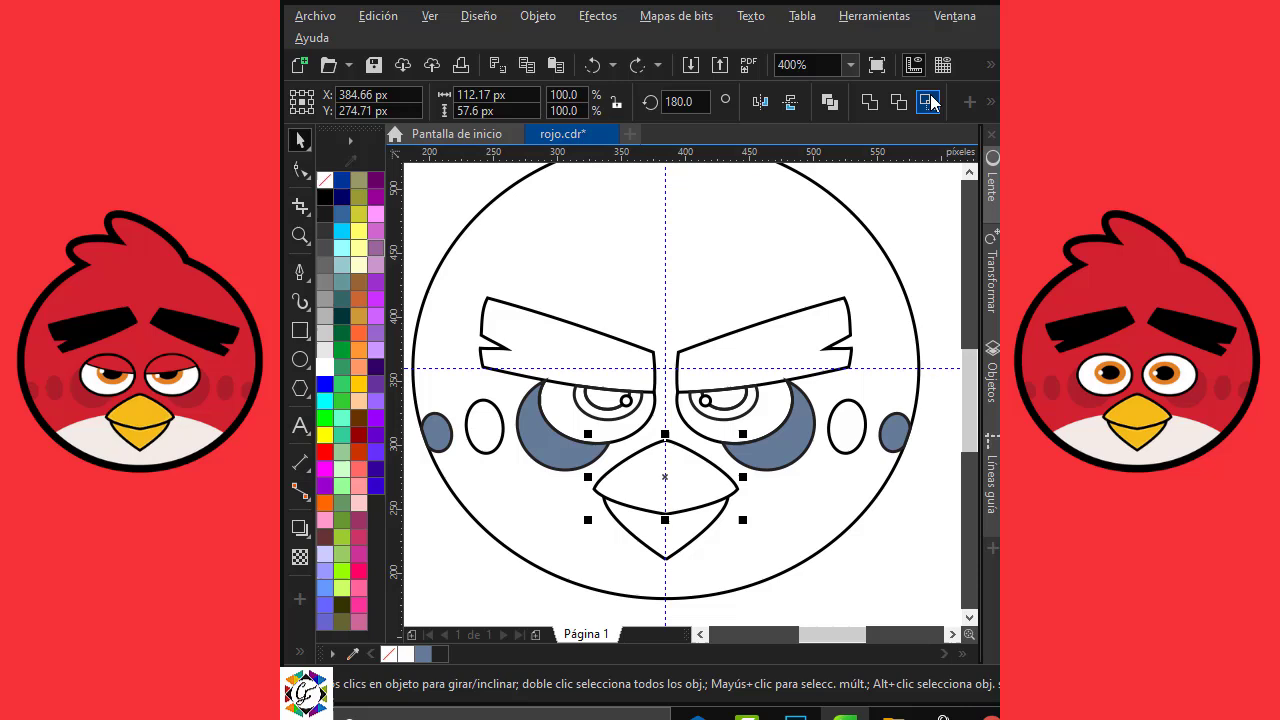
pyautogui.click(988, 103)
pyautogui.click(618, 141)
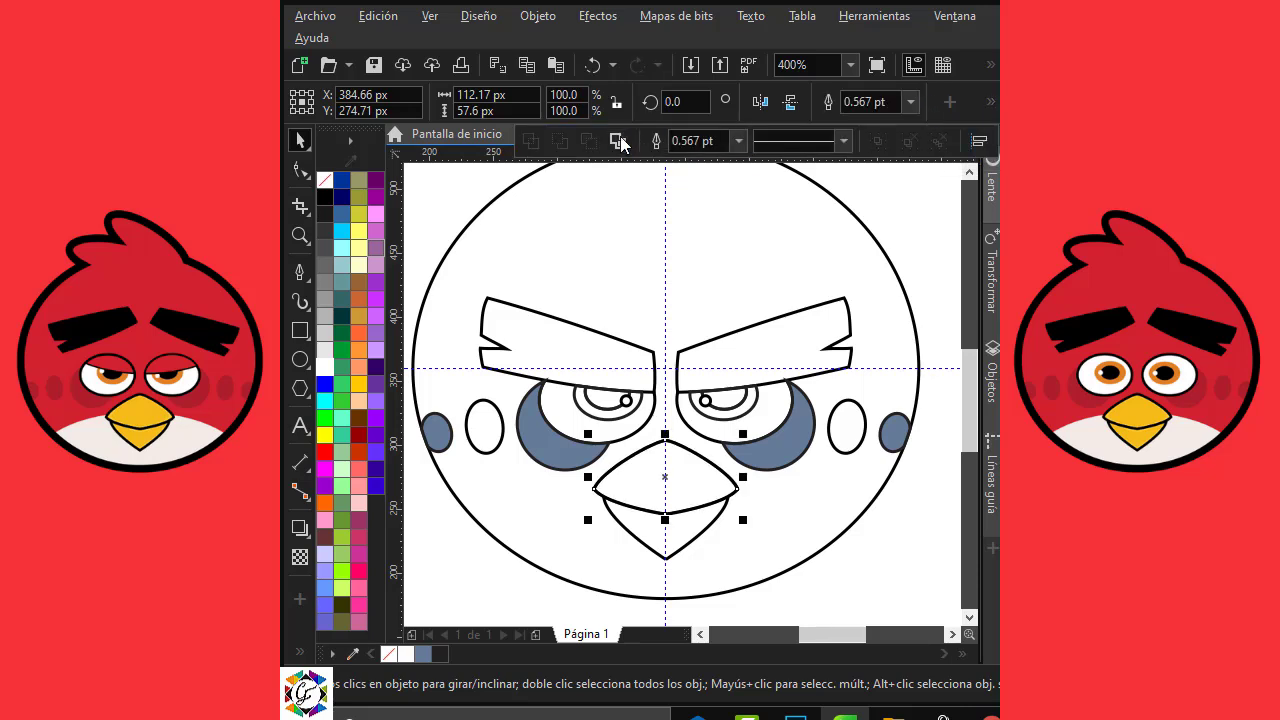
# Step: Create one filled lower beak shape with Smart Fill from the area enclosed below the upper beak
pyautogui.click(691, 540)
pyautogui.click(297, 647)
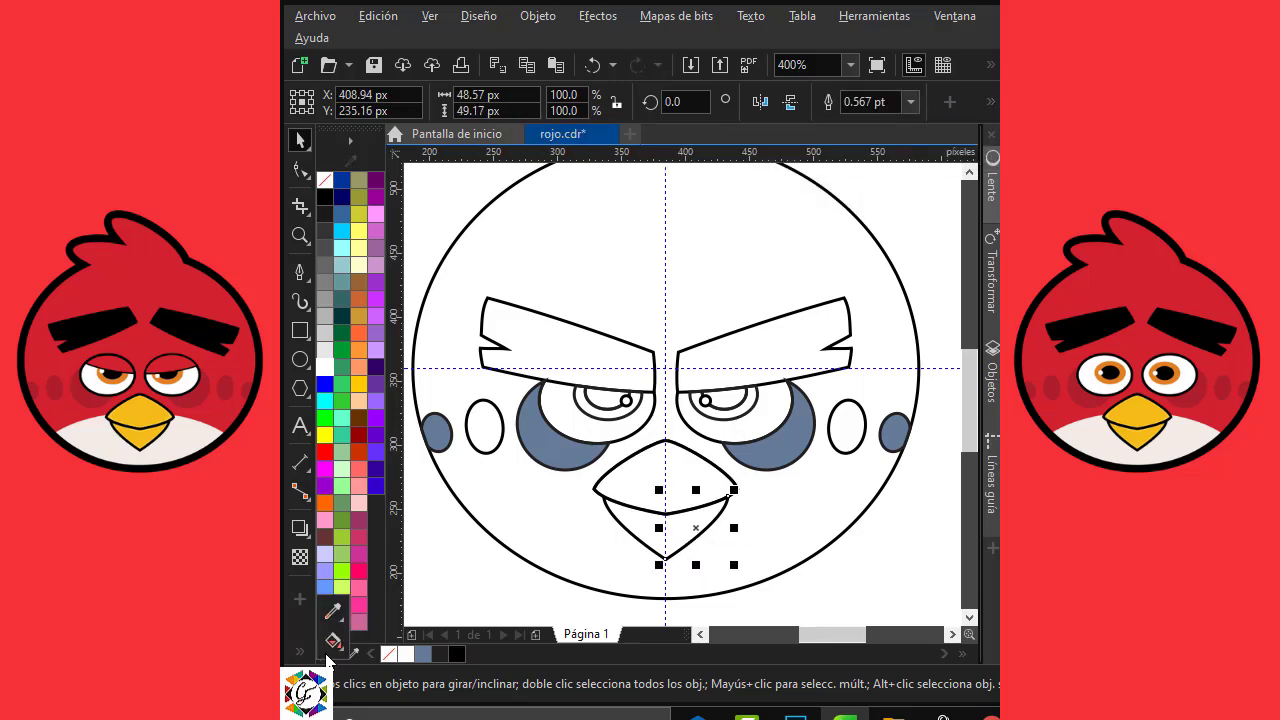
pyautogui.click(340, 648)
pyautogui.click(410, 660)
pyautogui.click(652, 528)
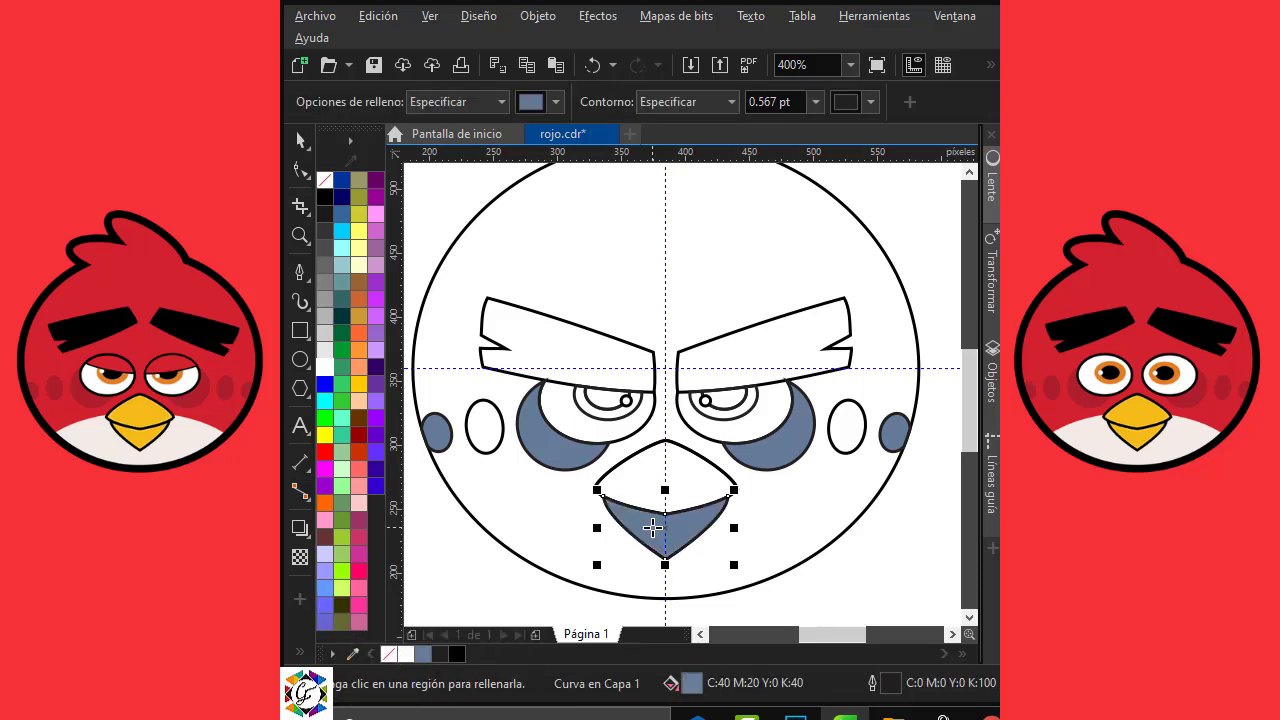
pyautogui.click(299, 145)
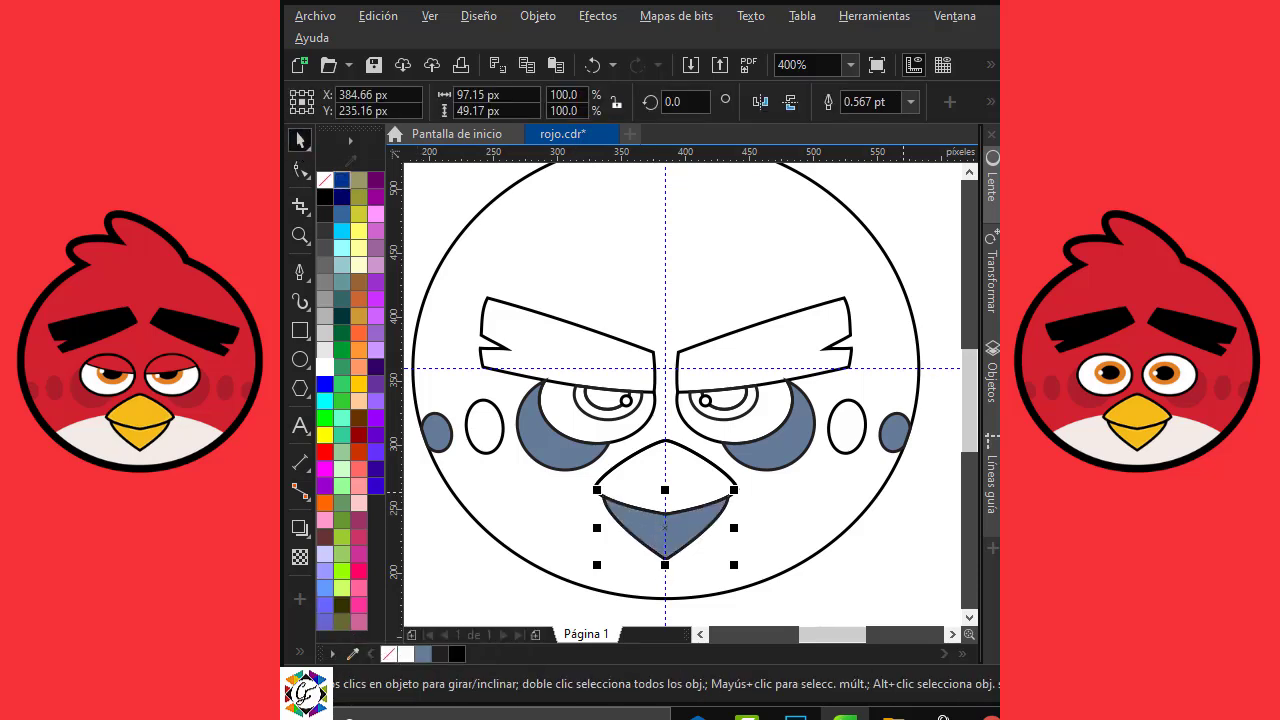
pyautogui.press('Delete')
pyautogui.click(697, 540)
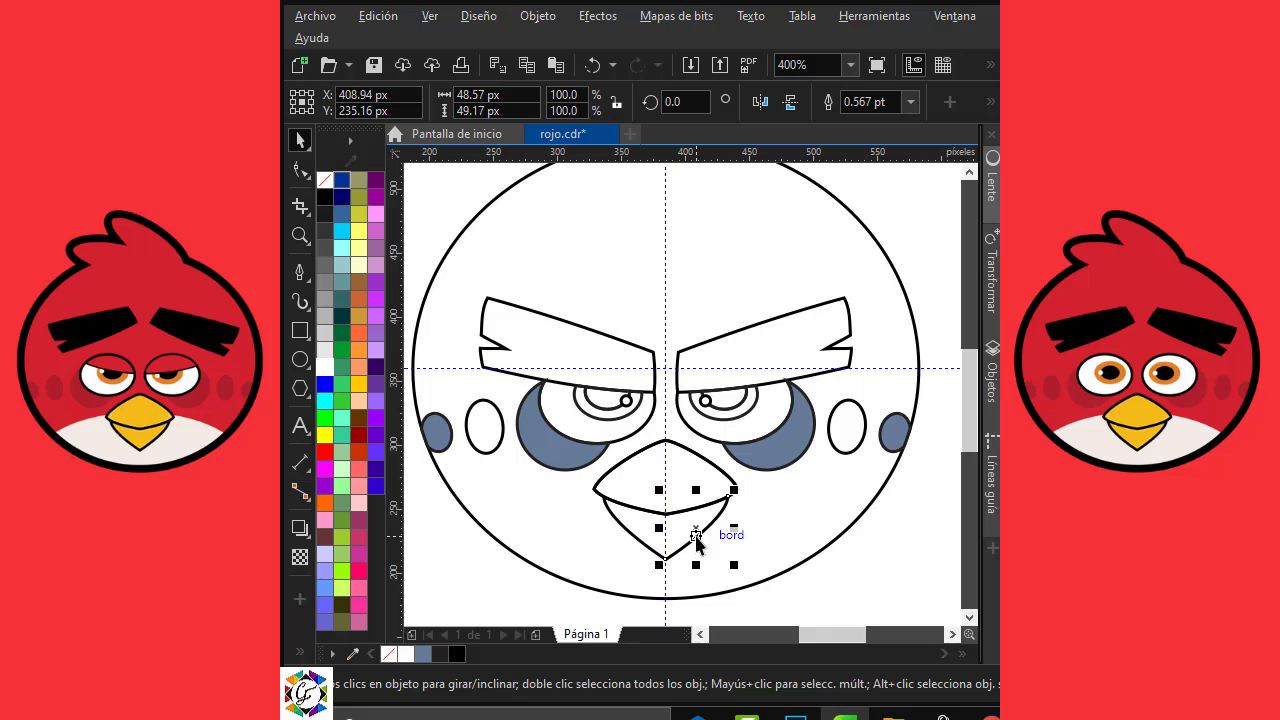
pyautogui.press('Delete')
pyautogui.hotkey('ctrl', 'z')
pyautogui.hotkey('ctrl', 'z')
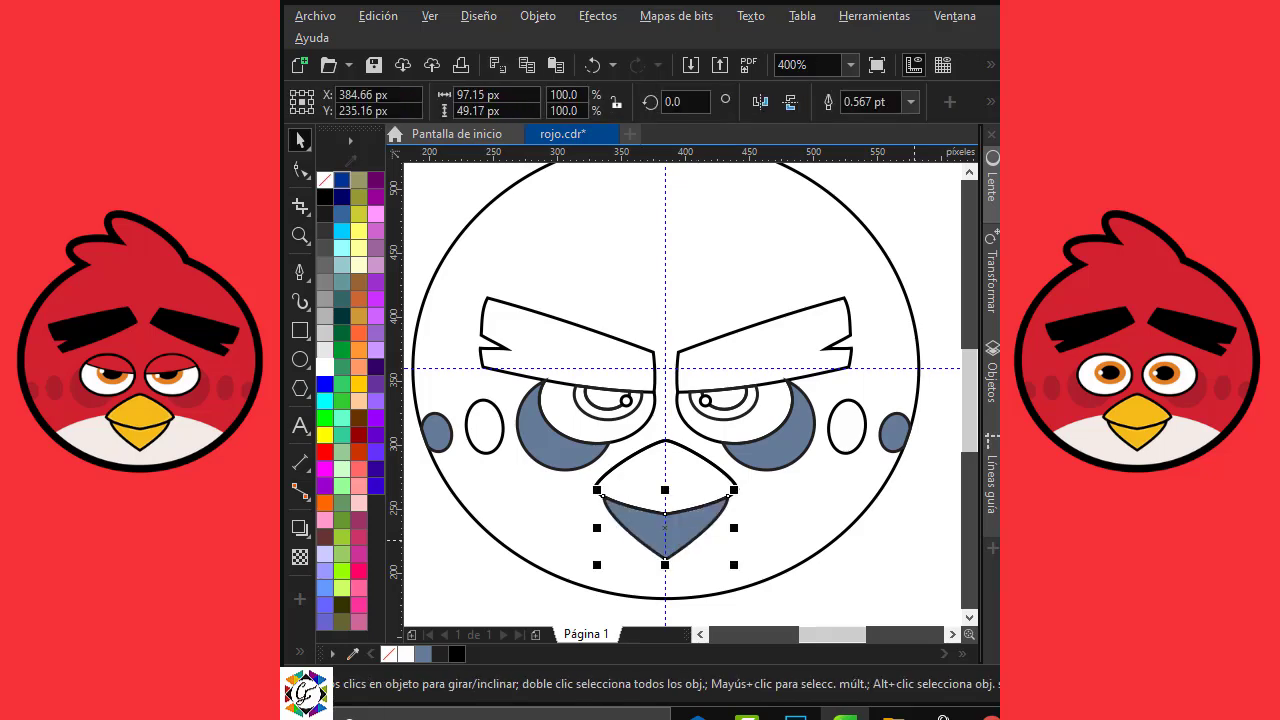
# Step: Draw an ellipse about 57 × 153 px over the top of the head and rotate it to about 39.7°
pyautogui.scroll(2, 967, 323)
pyautogui.scroll(3, 970, 347)
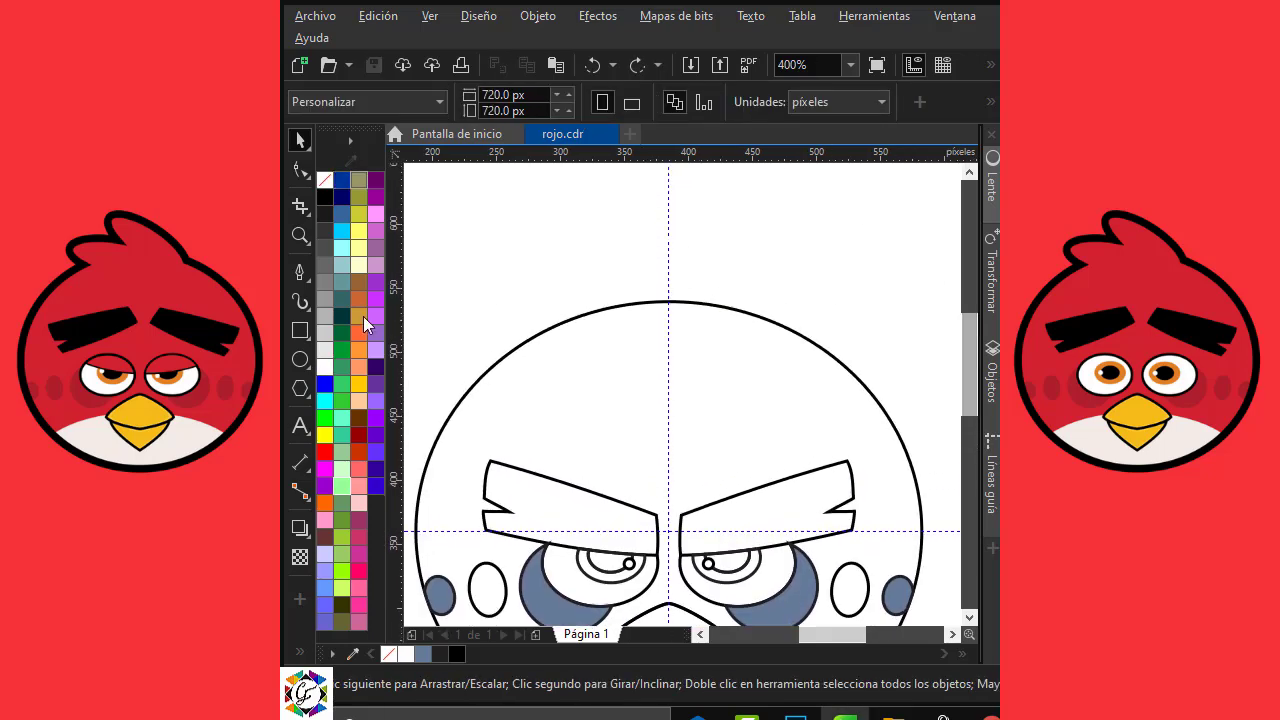
pyautogui.click(300, 359)
pyautogui.moveTo(692, 202); pyautogui.dragTo(771, 398)
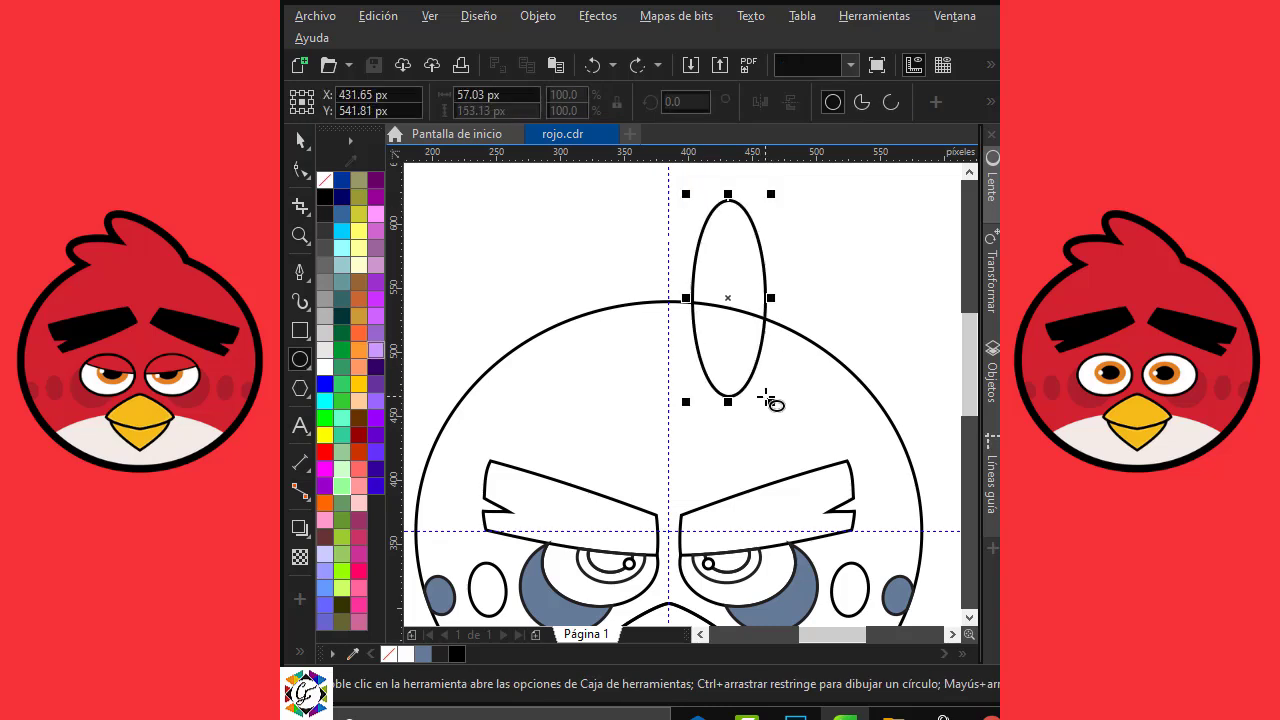
pyautogui.press('space')
pyautogui.moveTo(709, 223); pyautogui.dragTo(703, 220)
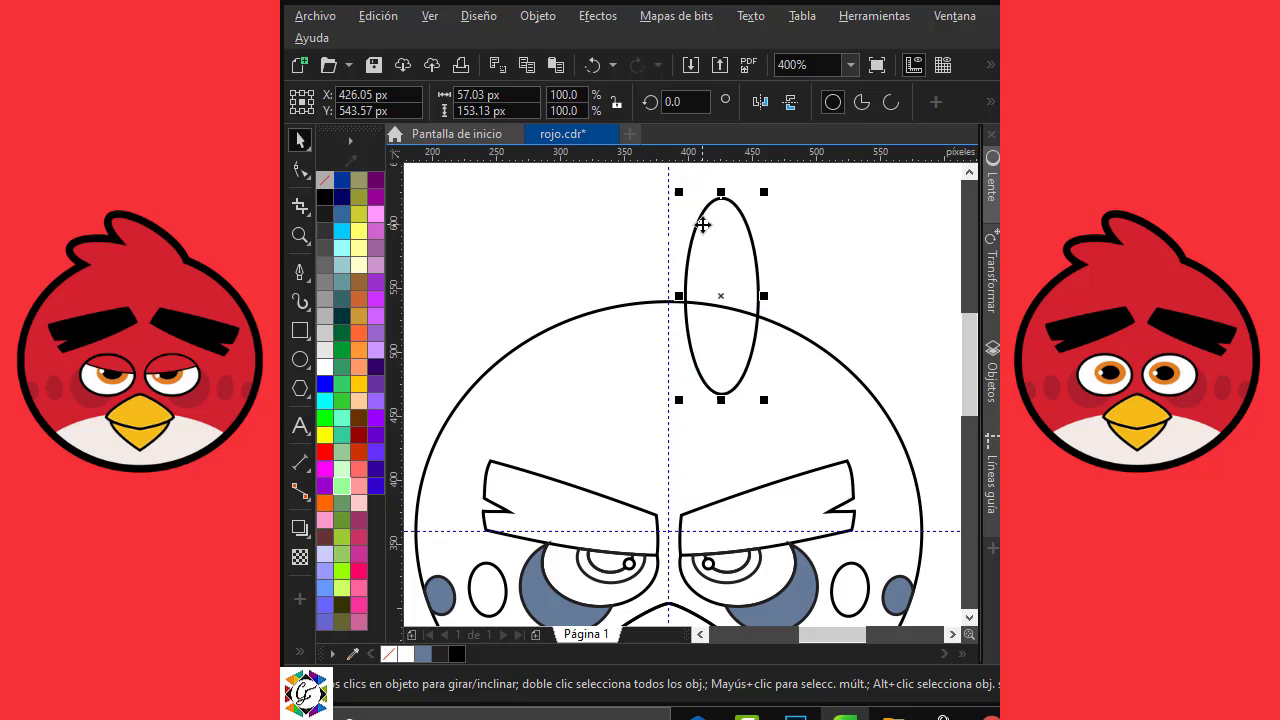
pyautogui.click(703, 220)
pyautogui.moveTo(757, 409); pyautogui.dragTo(708, 273)
pyautogui.click(806, 252)
pyautogui.click(737, 267)
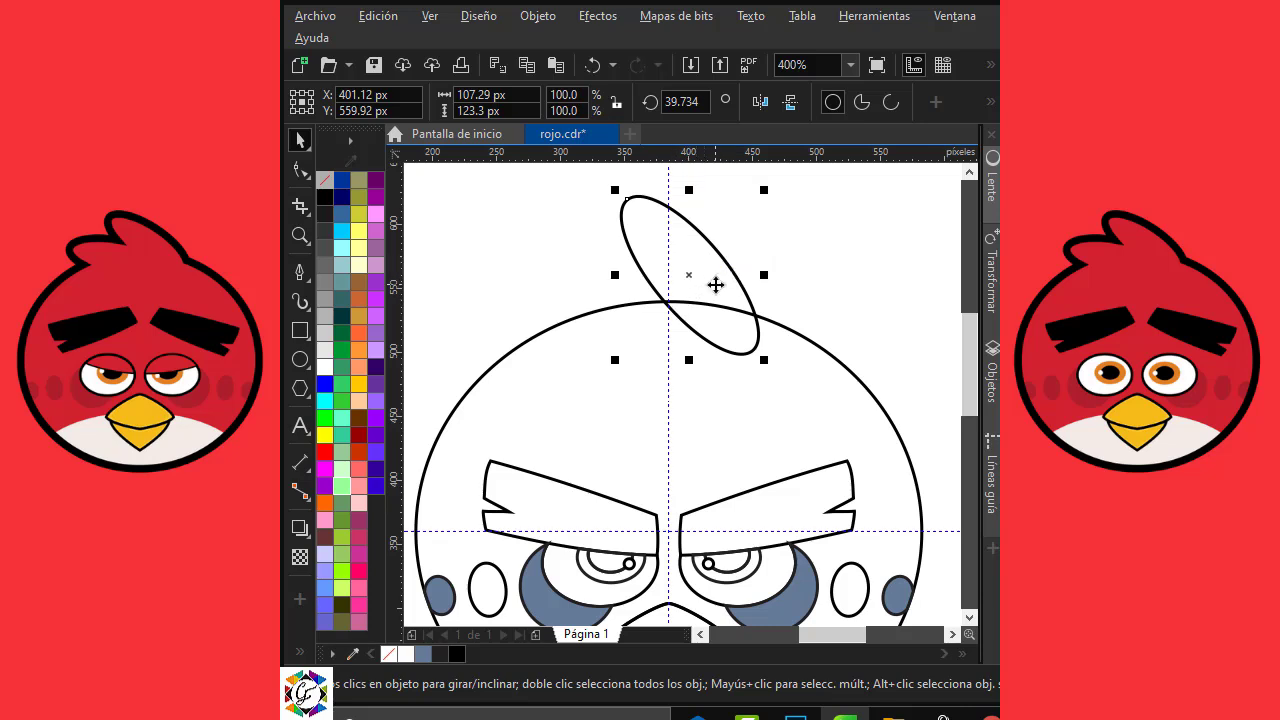
# Step: Arrange the ellipse and a copy as two overlapping feathers on the head, the lower nearly horizontal, the upper rotated to about 56.4°
pyautogui.click(716, 285)
pyautogui.moveTo(764, 360); pyautogui.dragTo(806, 305)
pyautogui.click(805, 292)
pyautogui.moveTo(740, 278)
pyautogui.mouseDown()
pyautogui.moveTo(676, 328)
pyautogui.moveTo(741, 286)
pyautogui.moveTo(757, 368)
pyautogui.moveTo(730, 292)
pyautogui.mouseUp()
pyautogui.rightClick(741, 286)
pyautogui.click(742, 287)
pyautogui.click(761, 356)
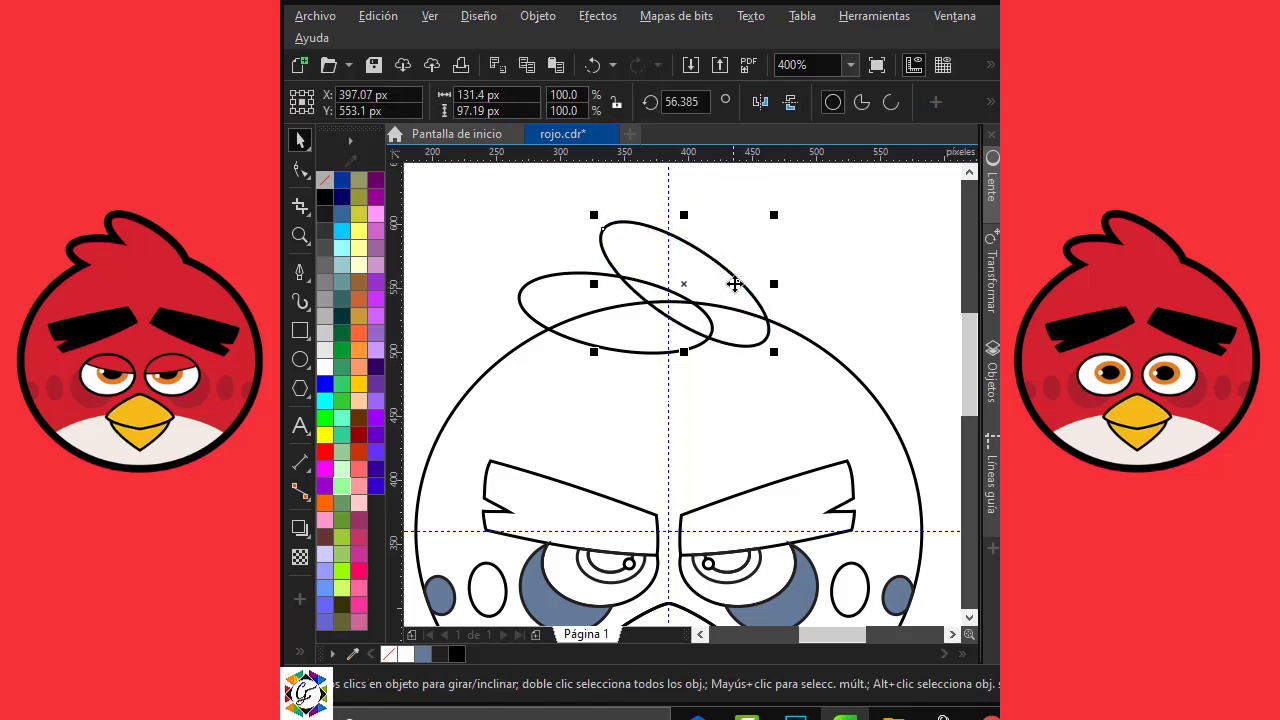
# Step: Weld the two feather ellipses and the body circle into a single outline
pyautogui.click(790, 232)
pyautogui.click(709, 289)
pyautogui.keyDown('shift'); pyautogui.click(559, 305); pyautogui.keyUp('shift')
pyautogui.keyDown('shift'); pyautogui.click(789, 400); pyautogui.keyUp('shift')
pyautogui.click(872, 108)
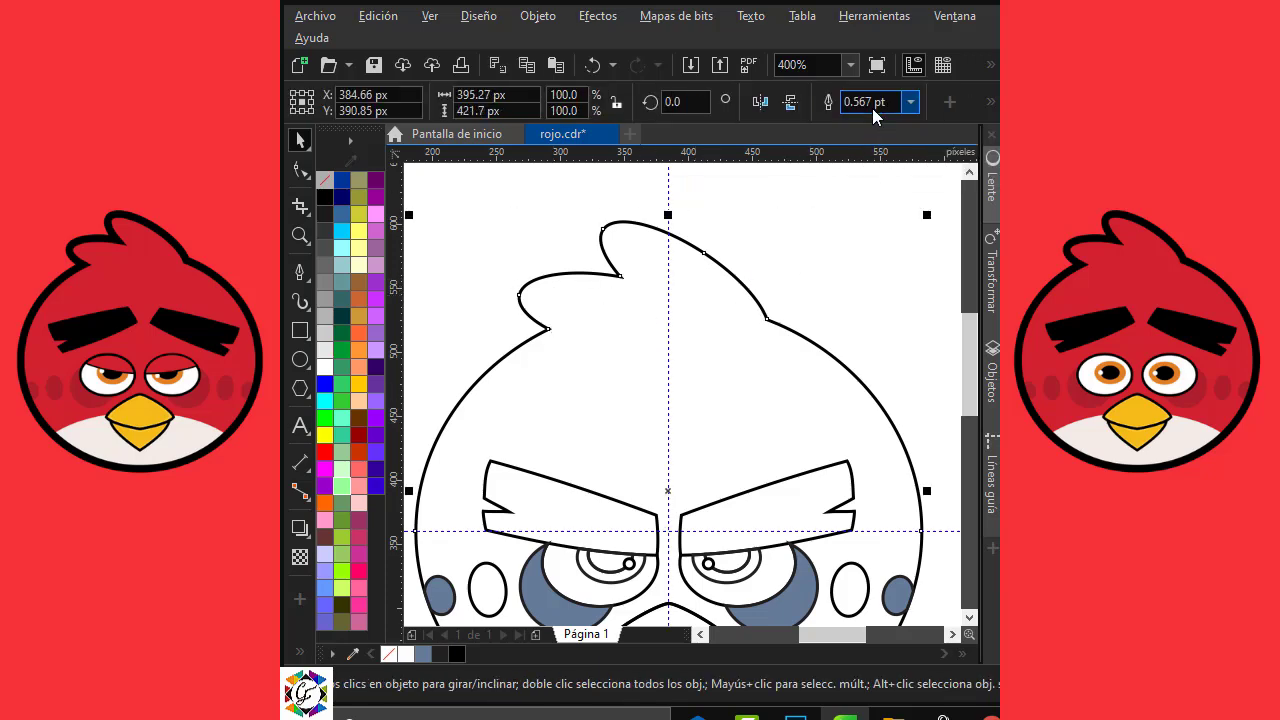
# Step: Fill the welded body with red R210 G34 B47 (#D2222F)
pyautogui.scroll(-1, 911, 194)
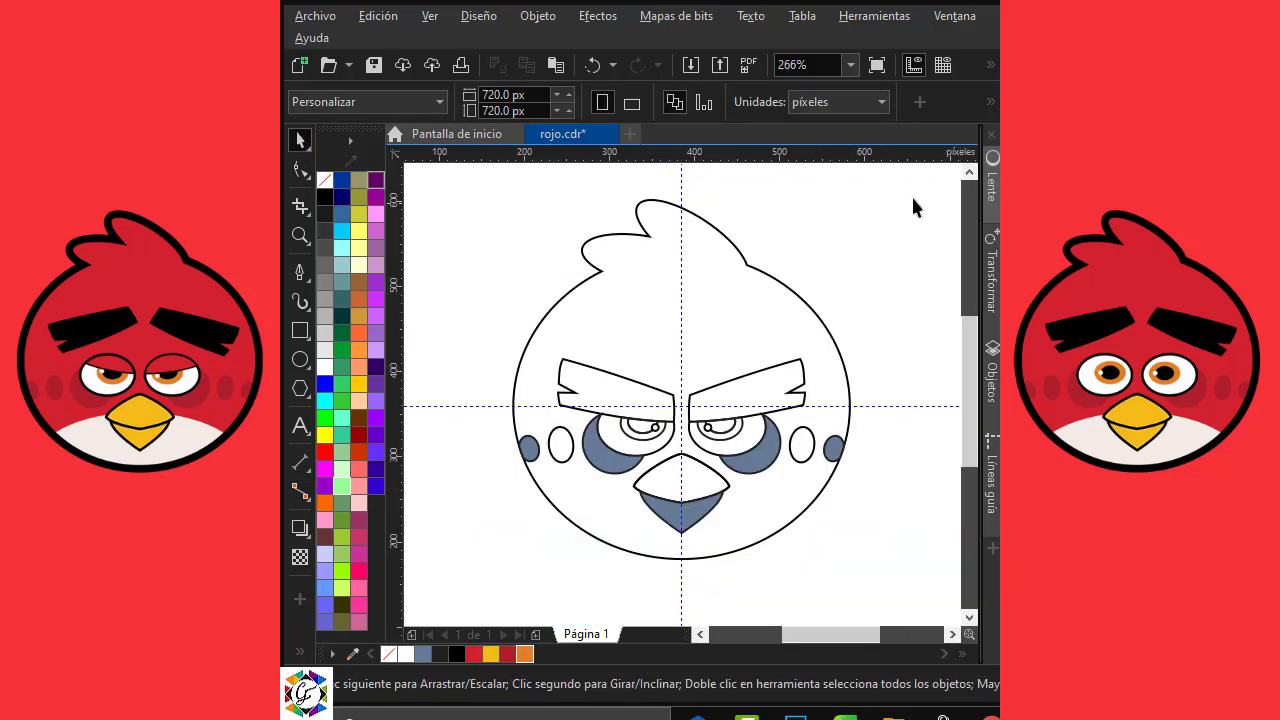
pyautogui.click(482, 658)
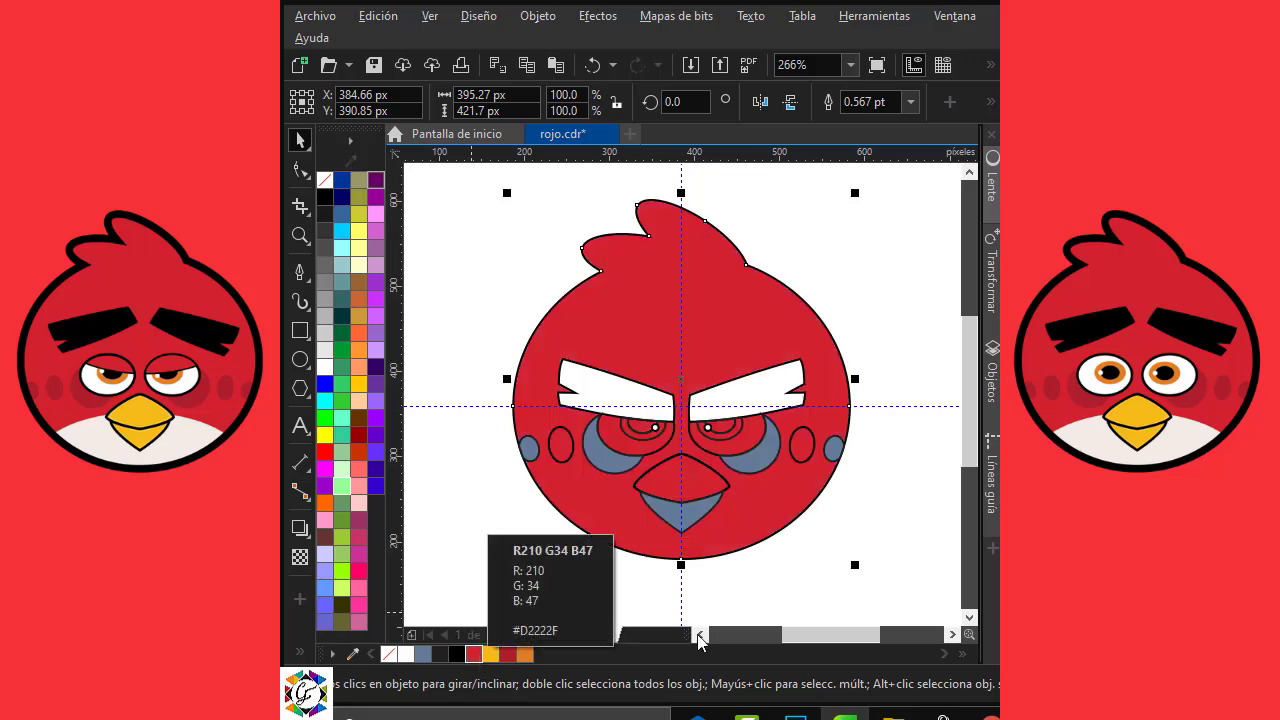
pyautogui.click(873, 218)
# Step: Fill both eyebrows with black
pyautogui.click(615, 390)
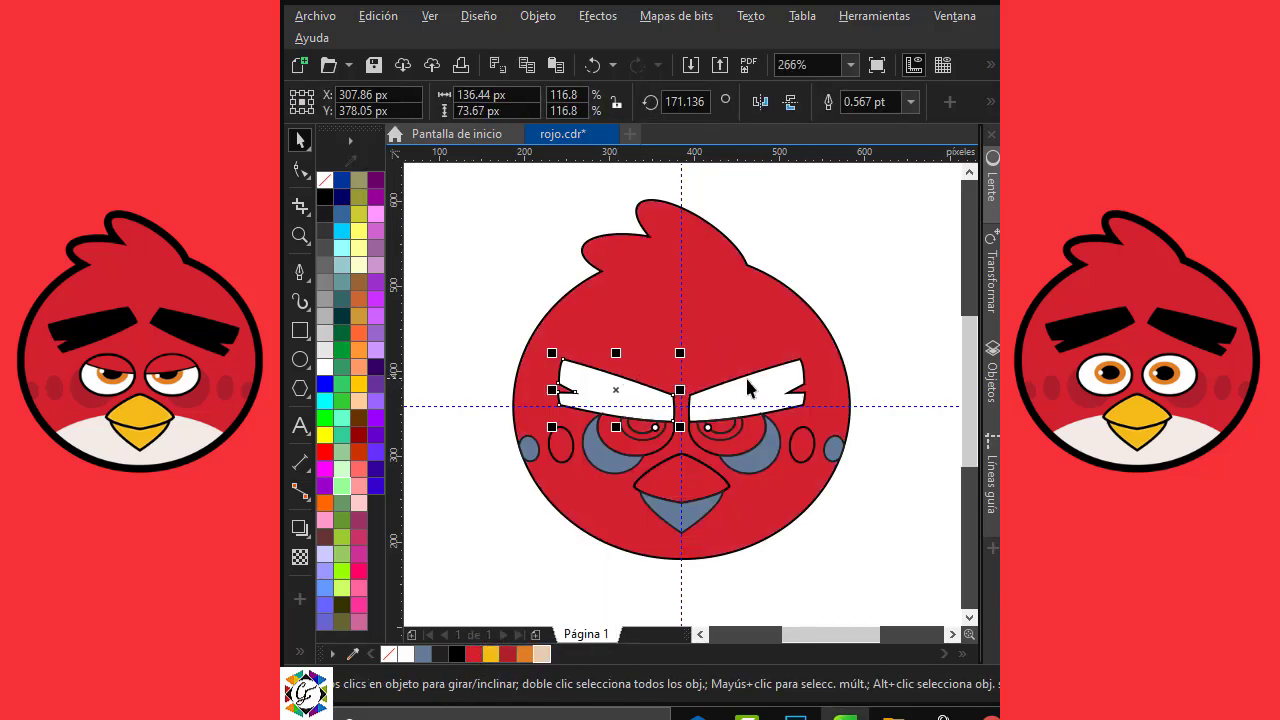
pyautogui.keyDown('shift'); pyautogui.click(757, 368); pyautogui.keyUp('shift')
pyautogui.click(455, 654)
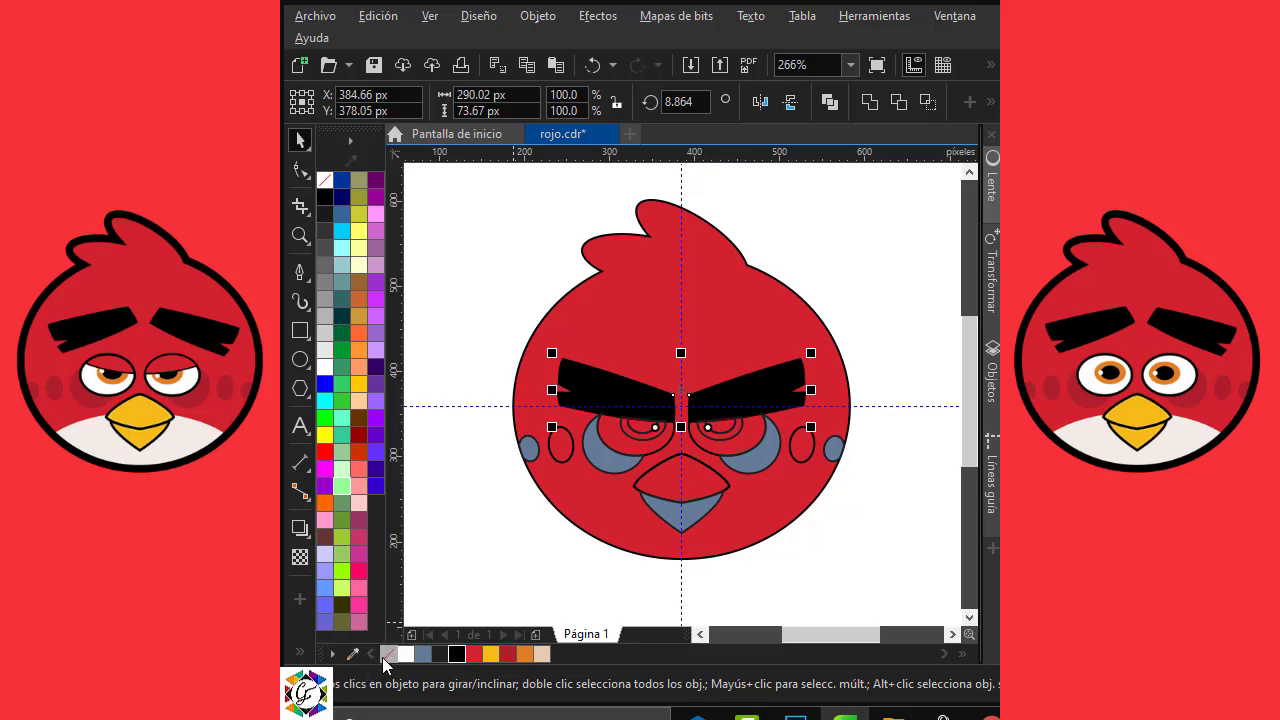
# Step: Fill the pupils of both eyes with black
pyautogui.scroll(4, 900, 303)
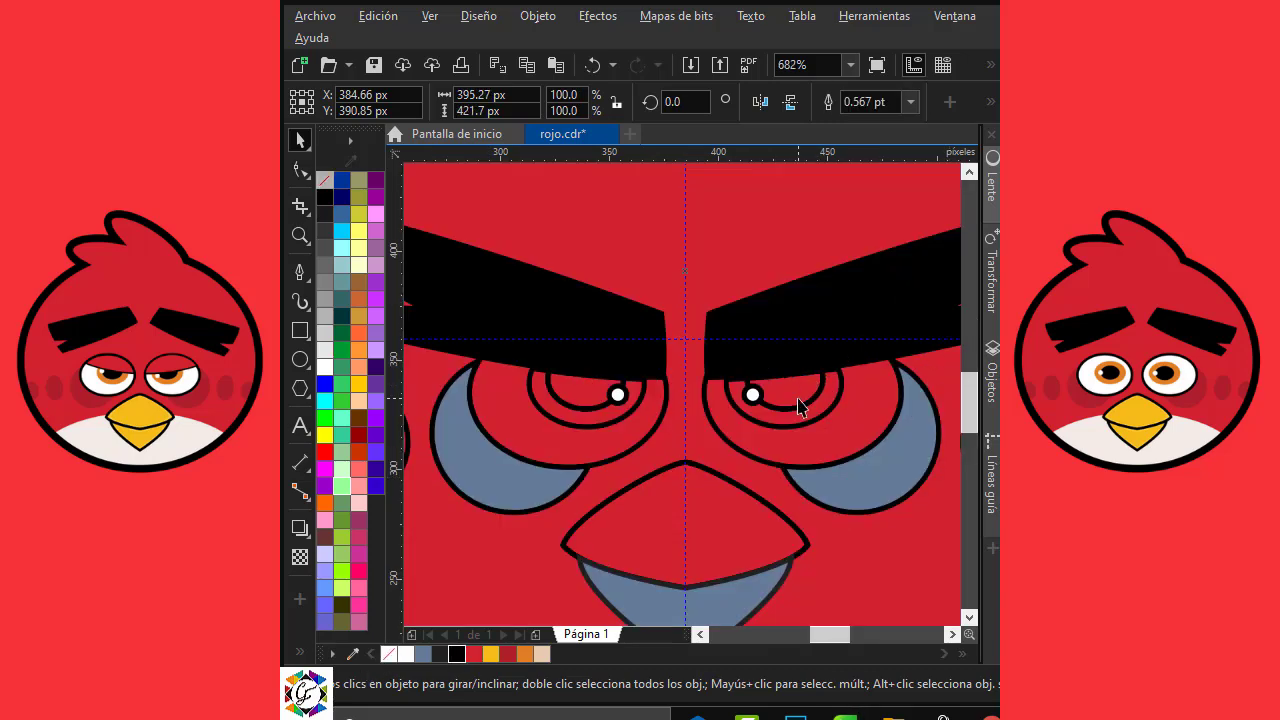
pyautogui.click(800, 405)
pyautogui.keyDown('shift'); pyautogui.click(576, 394); pyautogui.keyUp('shift')
pyautogui.click(456, 654)
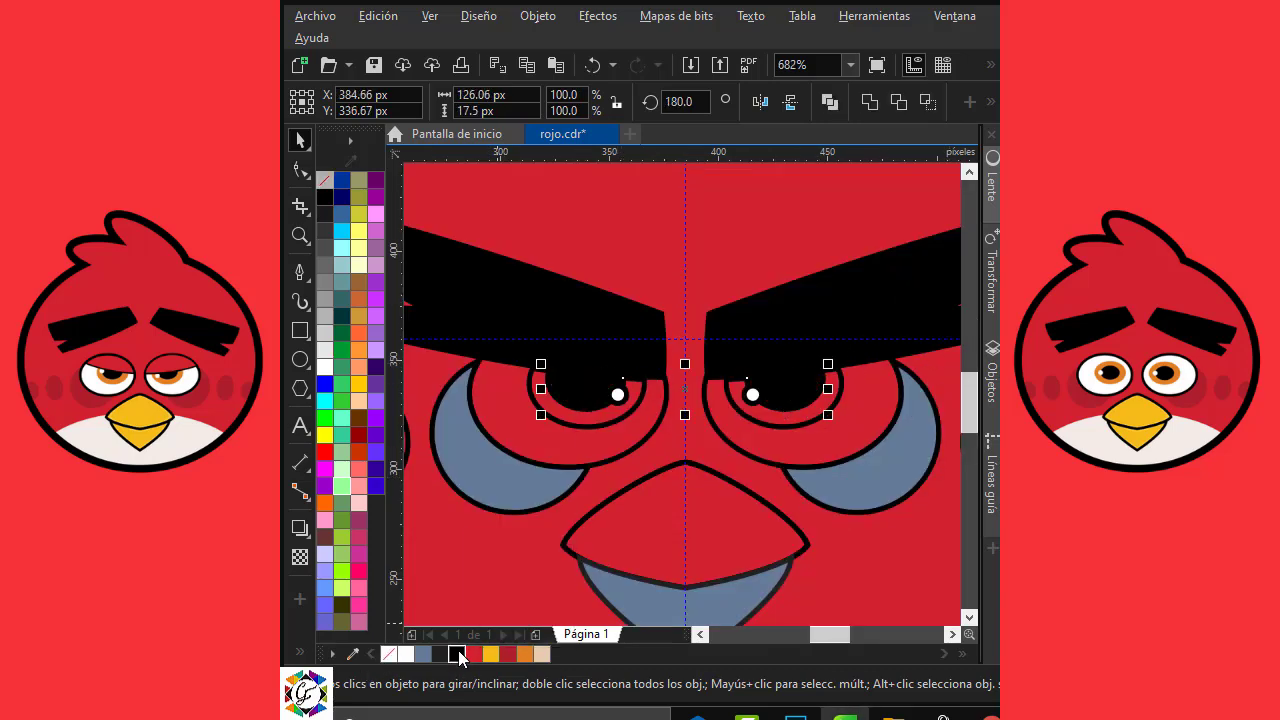
pyautogui.click(636, 428)
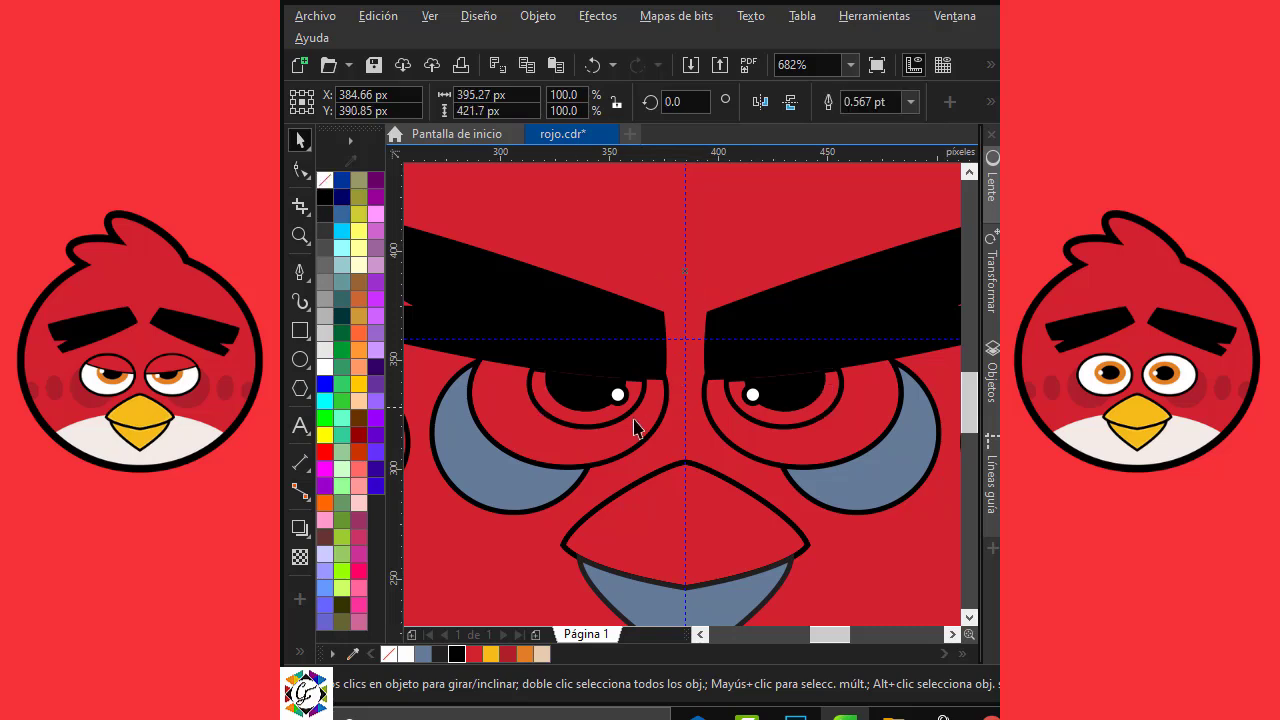
# Step: Remove the outlines from the two white eye highlights and place each on the upper left edge of its pupil
pyautogui.click(616, 398)
pyautogui.keyDown('shift'); pyautogui.click(751, 396); pyautogui.keyUp('shift')
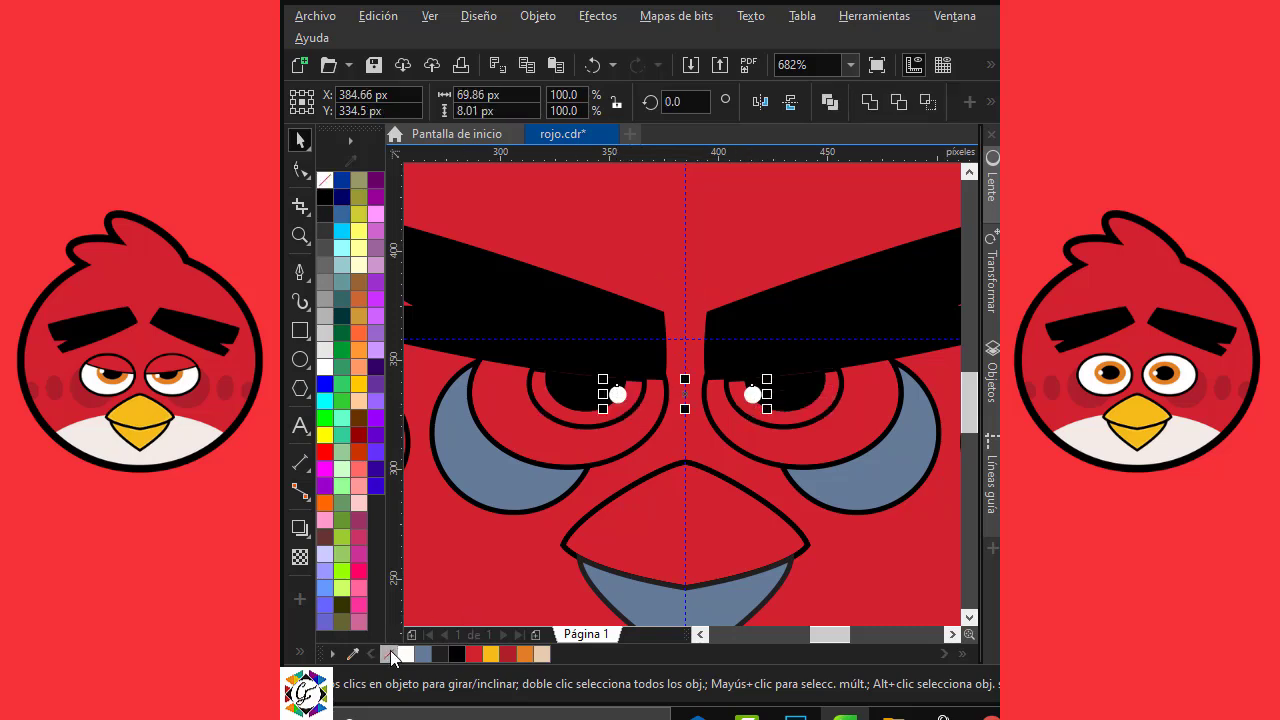
pyautogui.click(614, 416)
pyautogui.click(617, 397)
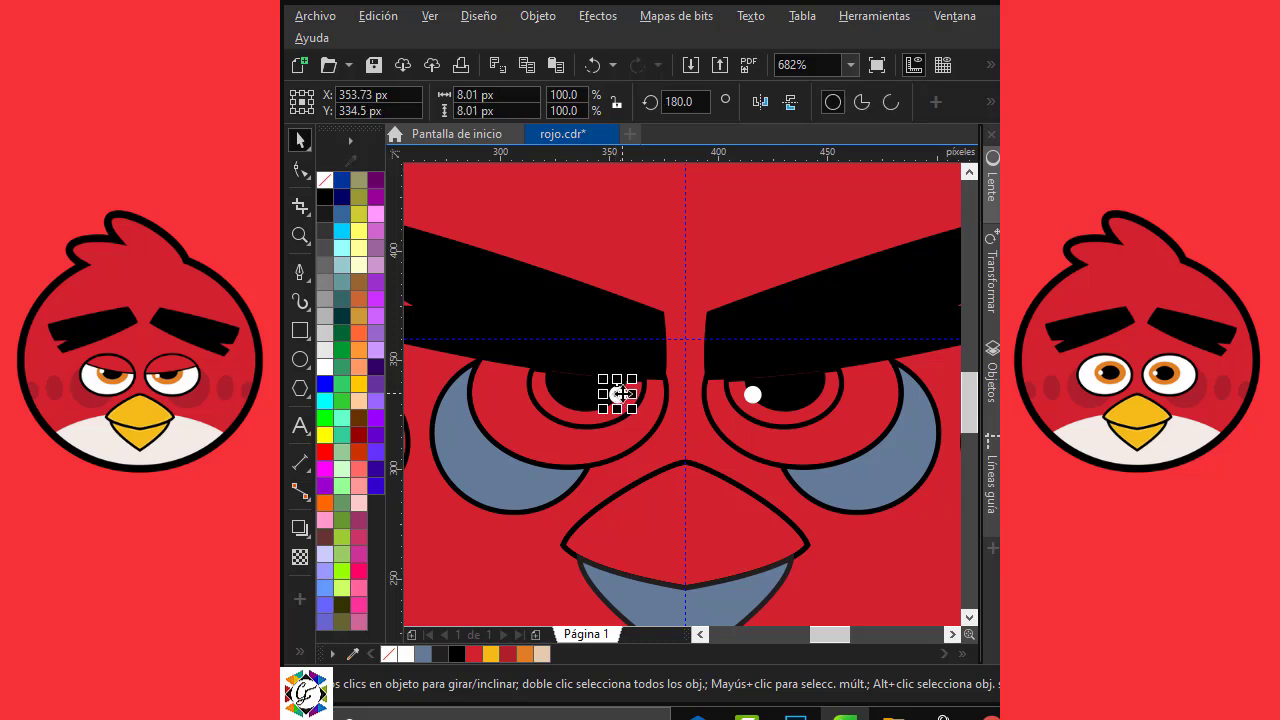
pyautogui.moveTo(552, 393); pyautogui.dragTo(552, 386)
pyautogui.moveTo(758, 393); pyautogui.dragTo(754, 384)
# Step: Fill both irises with orange and both eyeballs with white
pyautogui.click(795, 425)
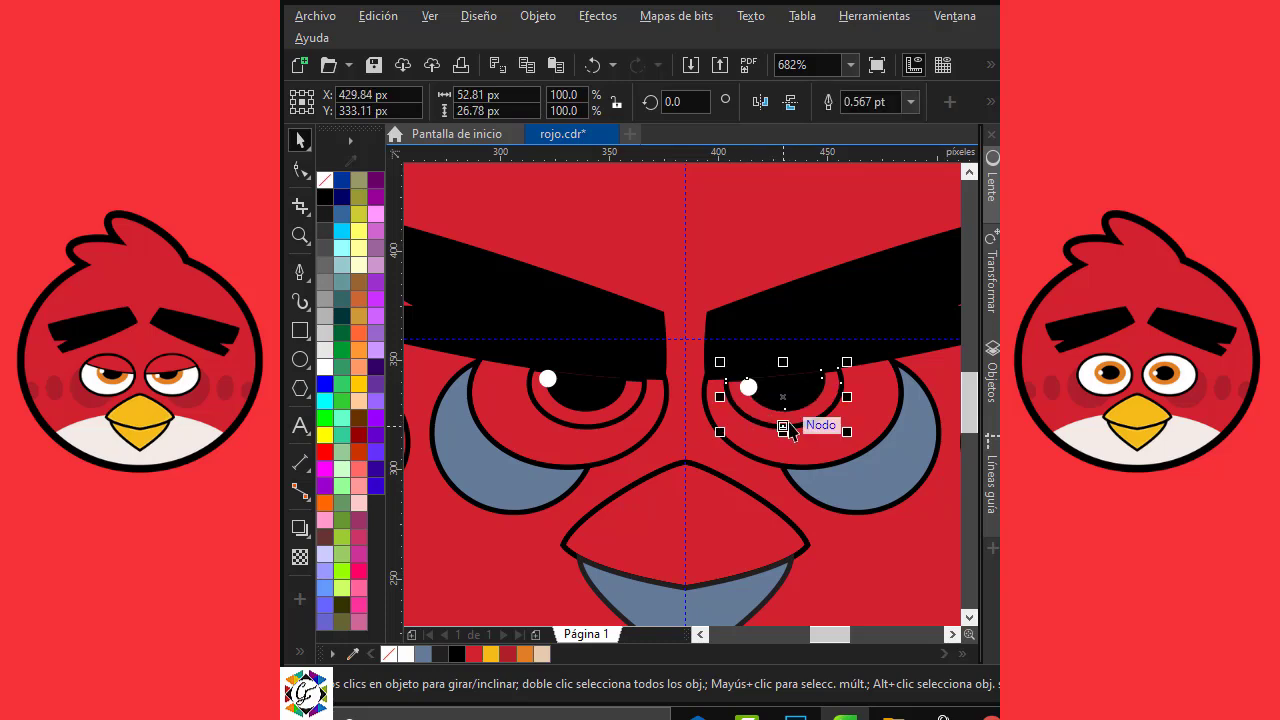
pyautogui.keyDown('shift'); pyautogui.click(597, 412); pyautogui.keyUp('shift')
pyautogui.click(524, 654)
pyautogui.click(572, 462)
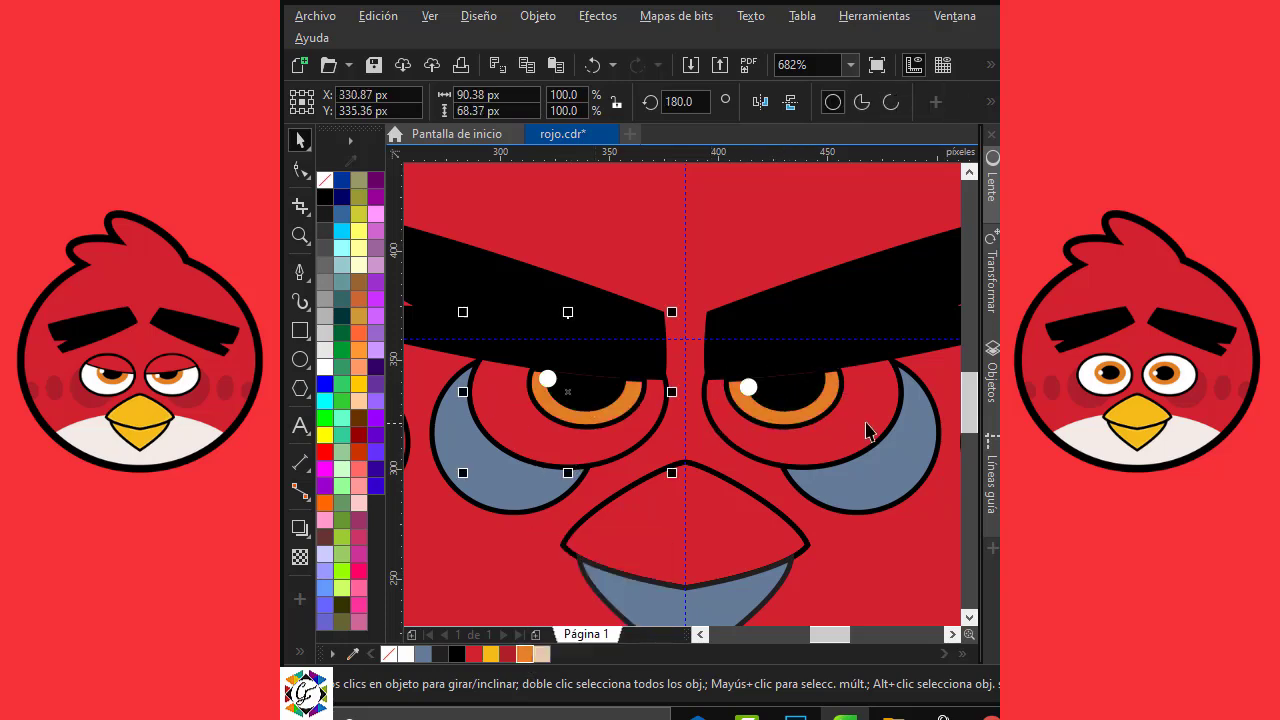
pyautogui.click(407, 653)
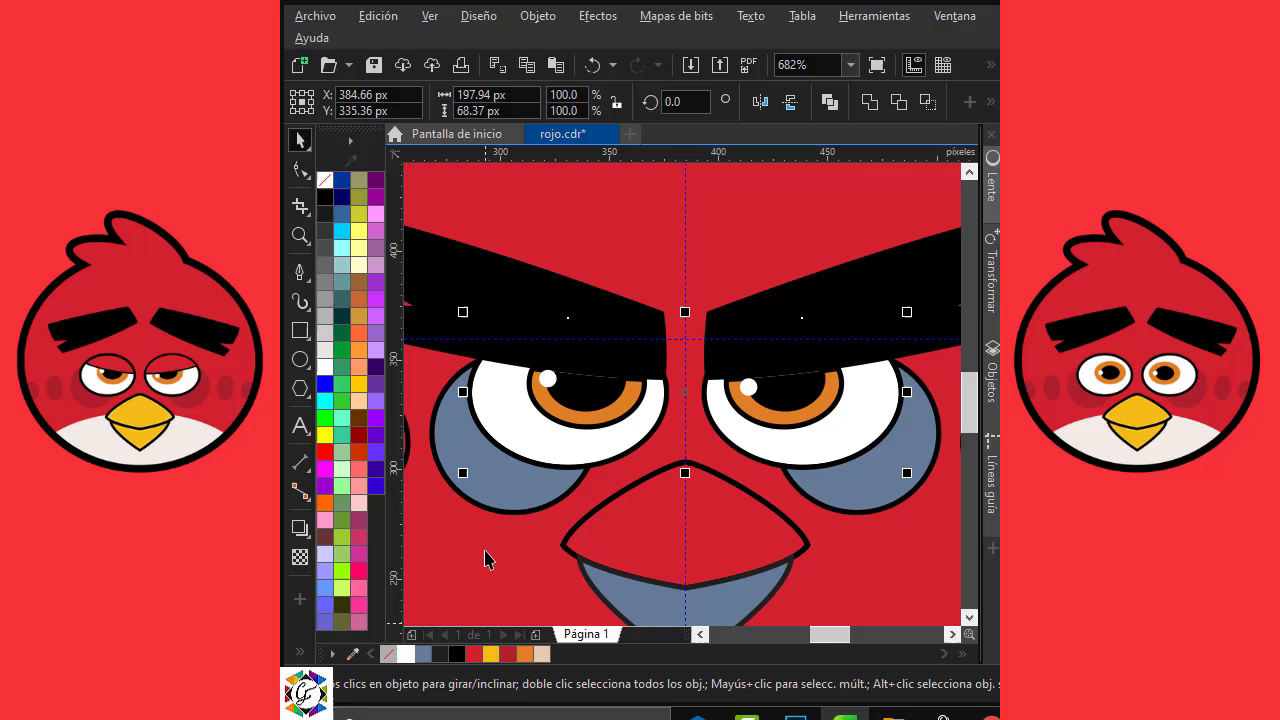
# Step: Save the drawing and remove the outlines from both orange irises
pyautogui.click(599, 428)
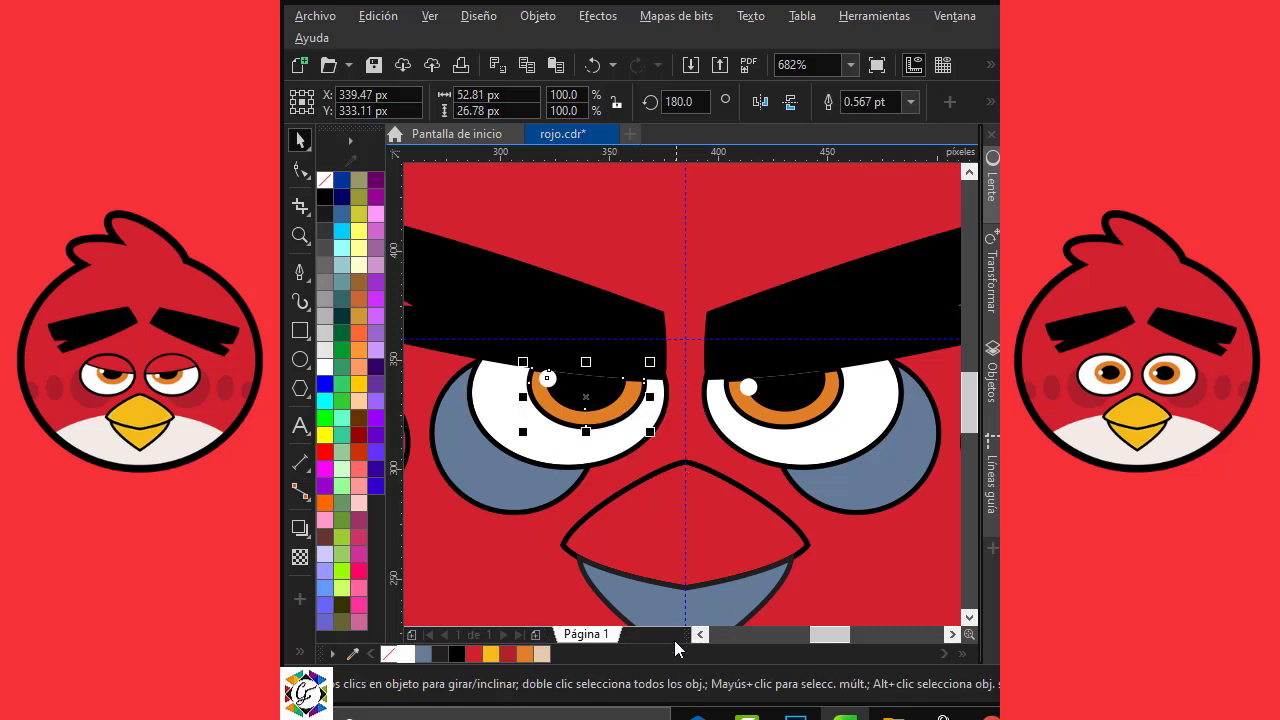
pyautogui.hotkey('ctrl', 's')
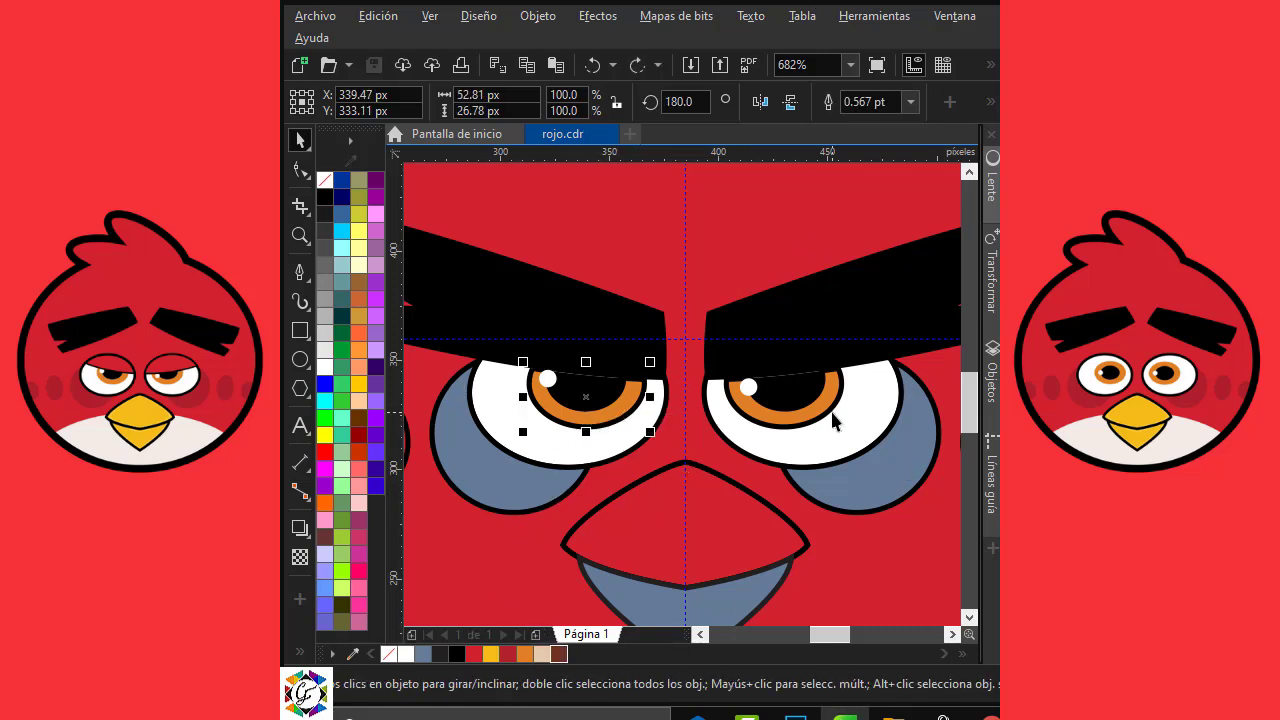
pyautogui.click(833, 420)
pyautogui.keyDown('shift'); pyautogui.click(615, 428); pyautogui.keyUp('shift')
pyautogui.click(325, 181)
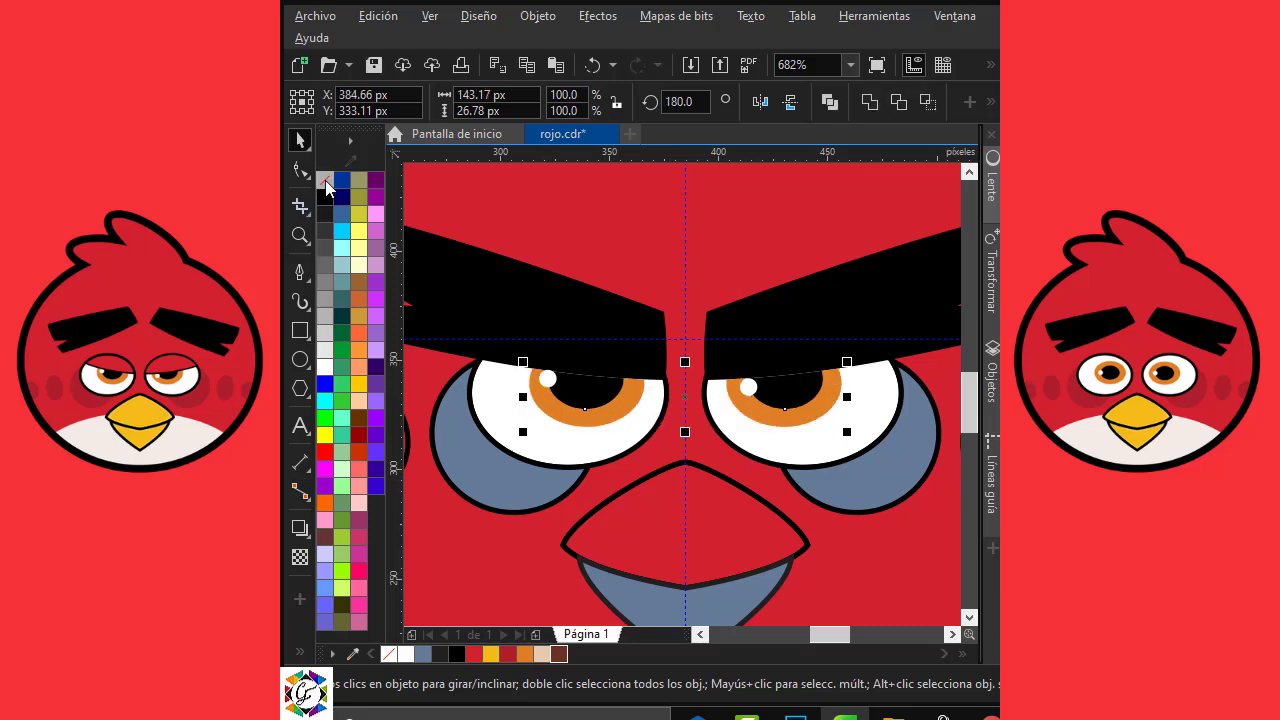
# Step: Fill the large circles behind both eyes with dark red and remove their outlines
pyautogui.click(915, 488)
pyautogui.keyDown('shift'); pyautogui.click(520, 484); pyautogui.keyUp('shift')
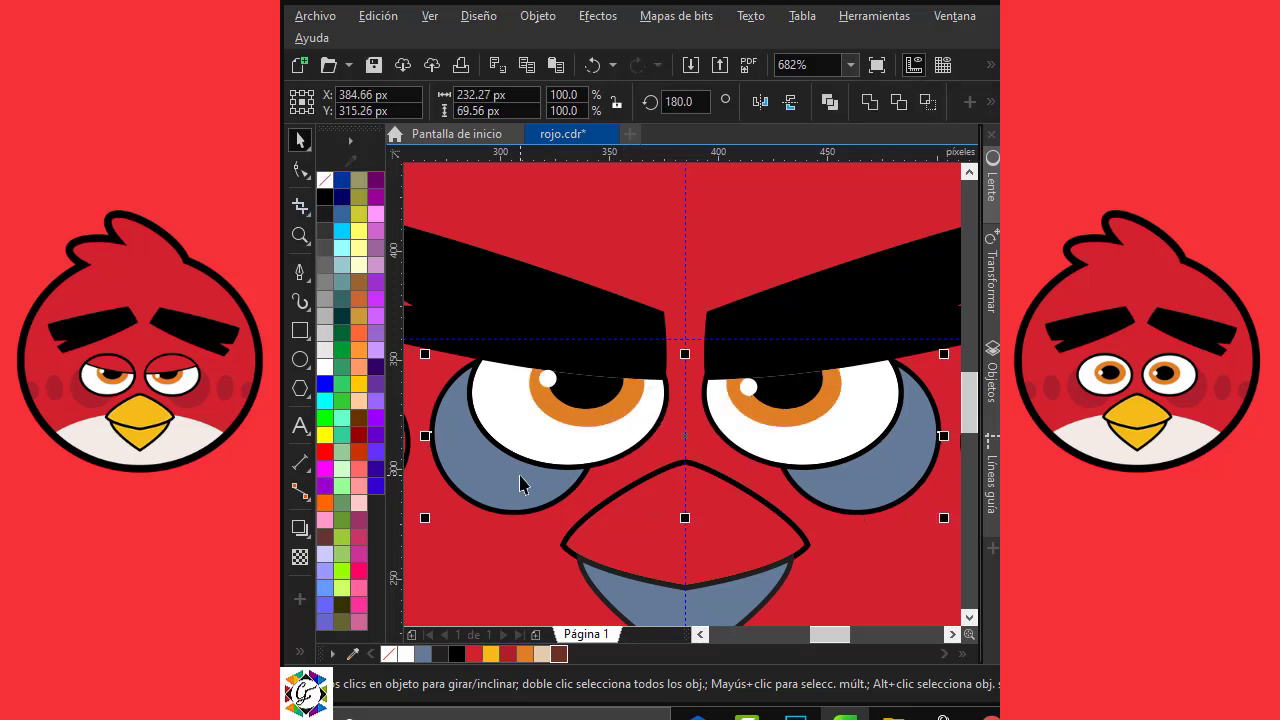
pyautogui.click(509, 655)
pyautogui.rightClick(324, 180)
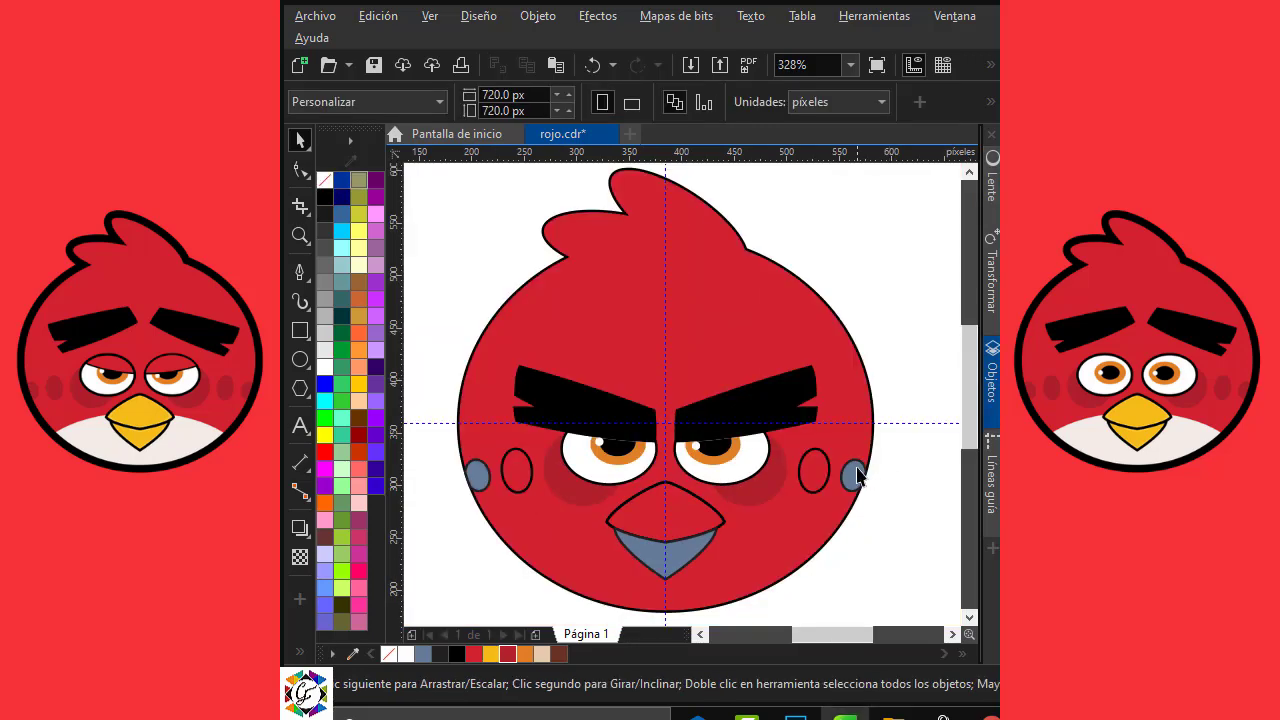
# Step: Fill the four small cheek spots with dark red and remove their outlines
pyautogui.click(855, 476)
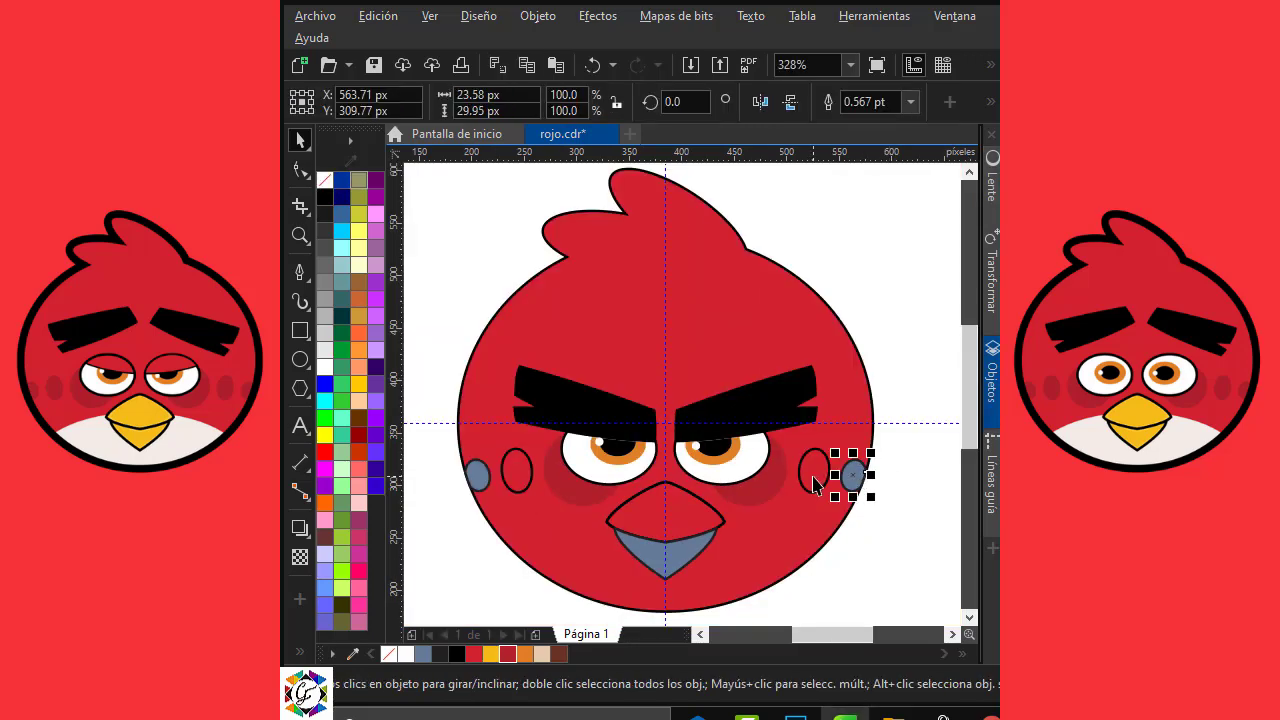
pyautogui.keyDown('shift'); pyautogui.click(815, 472); pyautogui.keyUp('shift')
pyautogui.keyDown('shift'); pyautogui.click(517, 471); pyautogui.keyUp('shift')
pyautogui.keyDown('shift'); pyautogui.click(477, 475); pyautogui.keyUp('shift')
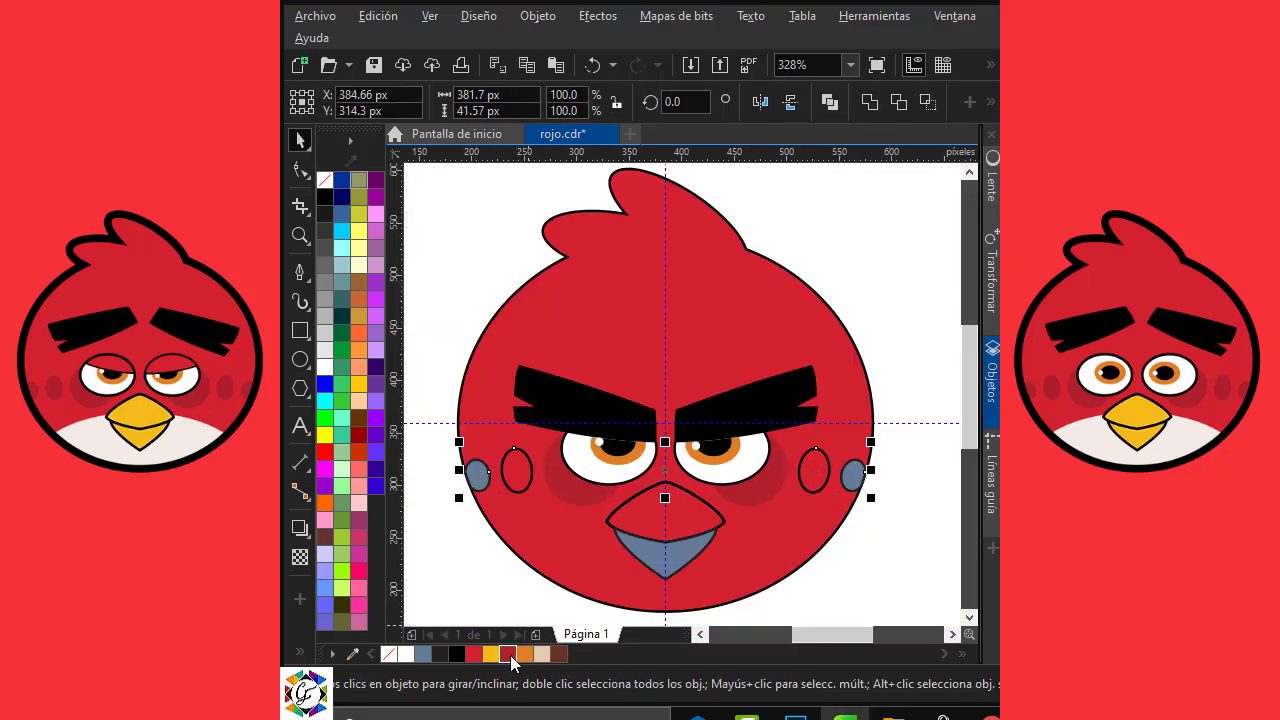
pyautogui.click(509, 655)
pyautogui.rightClick(324, 180)
pyautogui.click(447, 263)
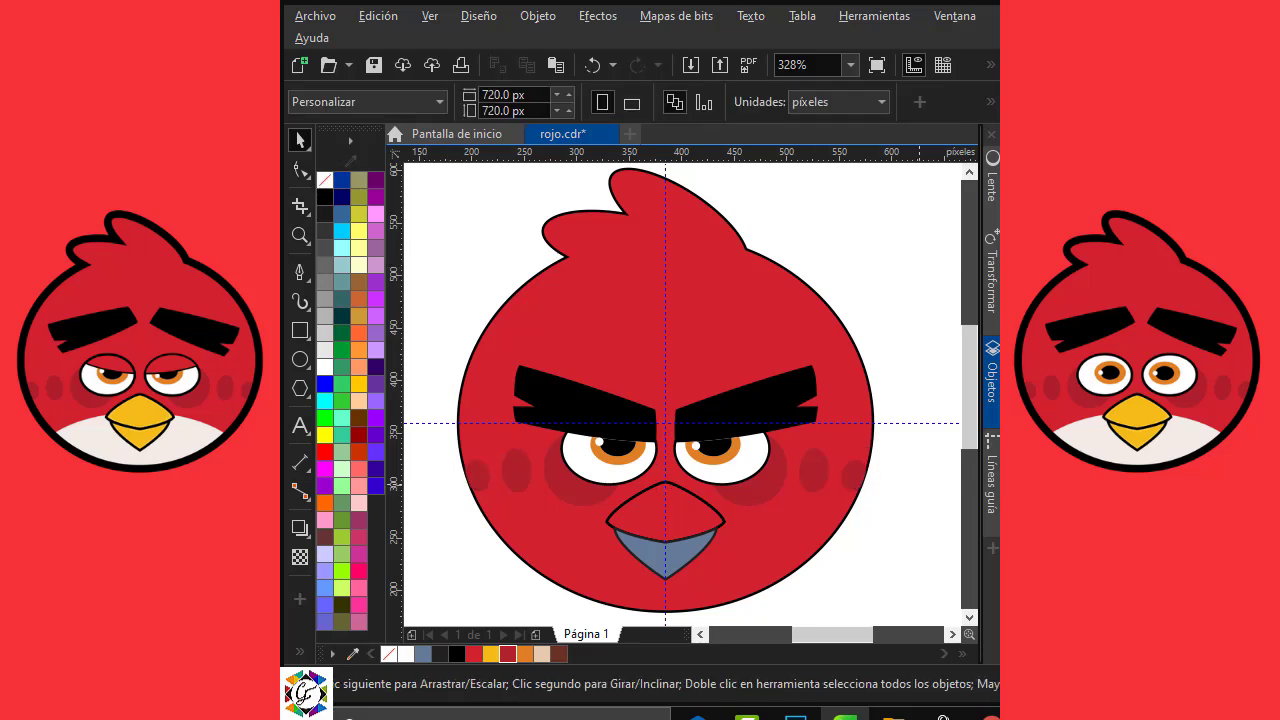
# Step: Fill the upper and lower beak shapes with yellow
pyautogui.click(682, 502)
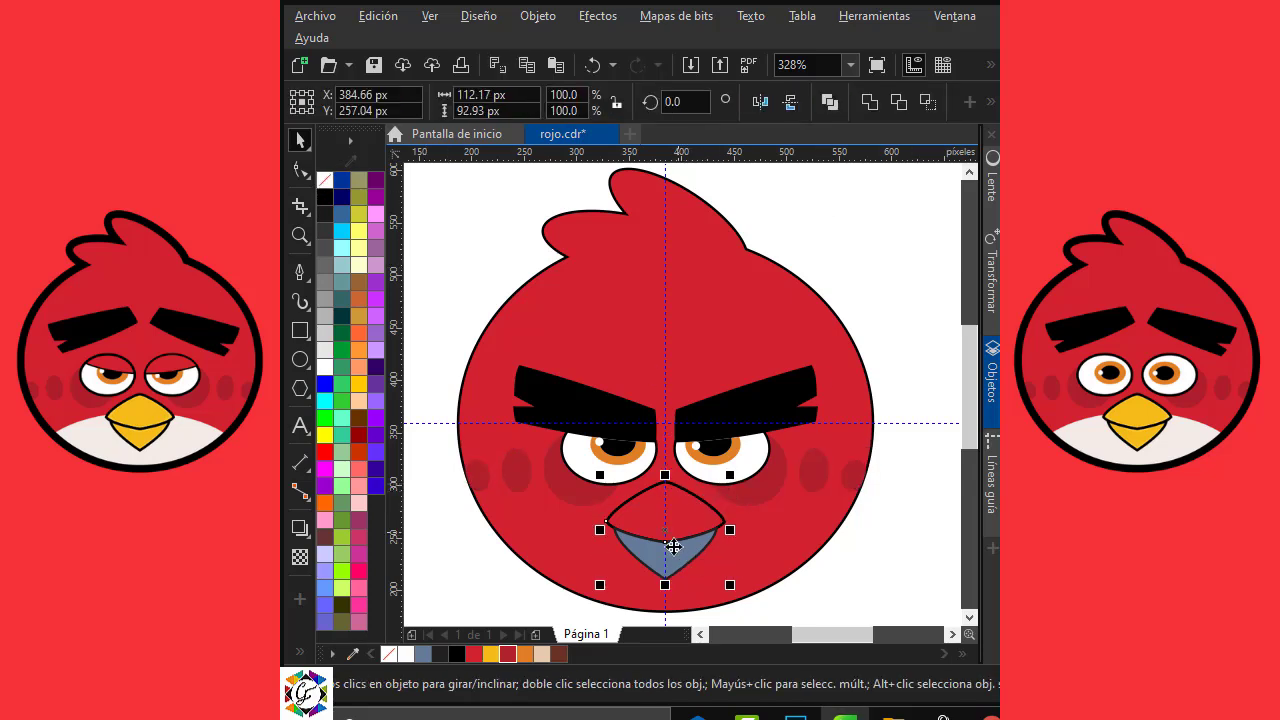
pyautogui.click(492, 656)
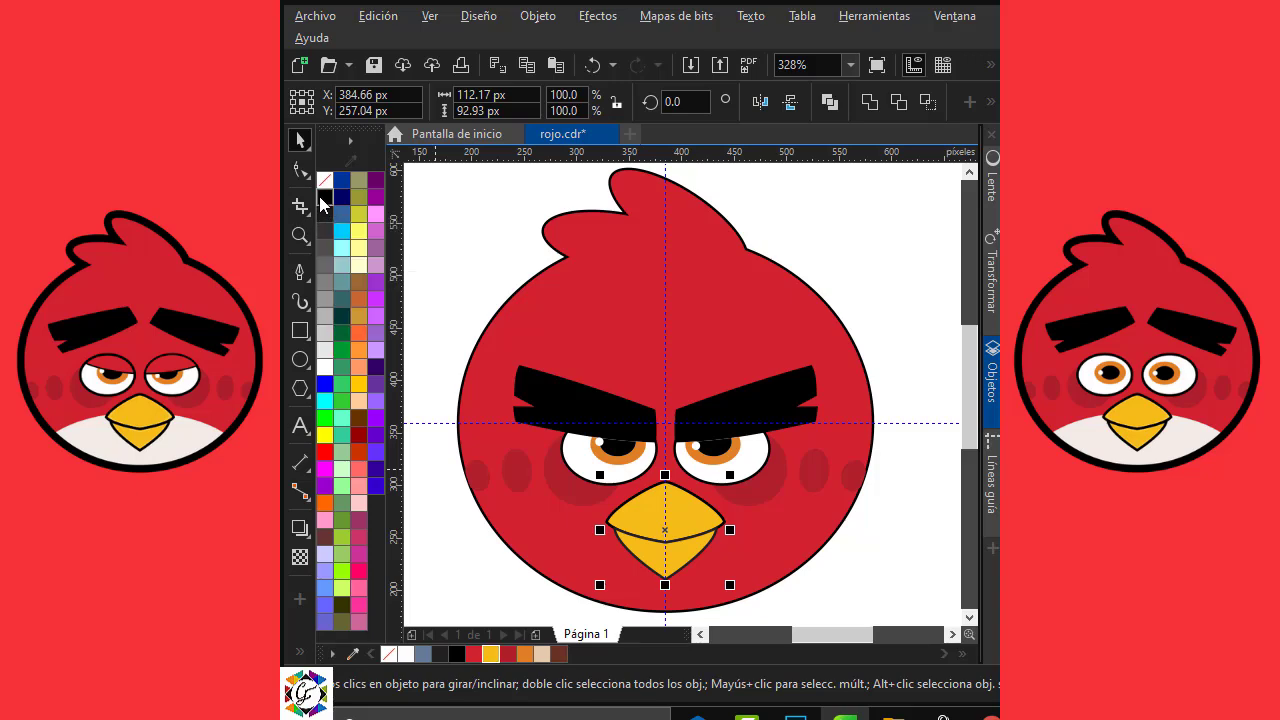
pyautogui.click(845, 316)
# Step: Draw an ellipse overlapping the lower body, centre it on the vertical guideline and widen it to about 349 by 168 px
pyautogui.scroll(-2, 720, 437)
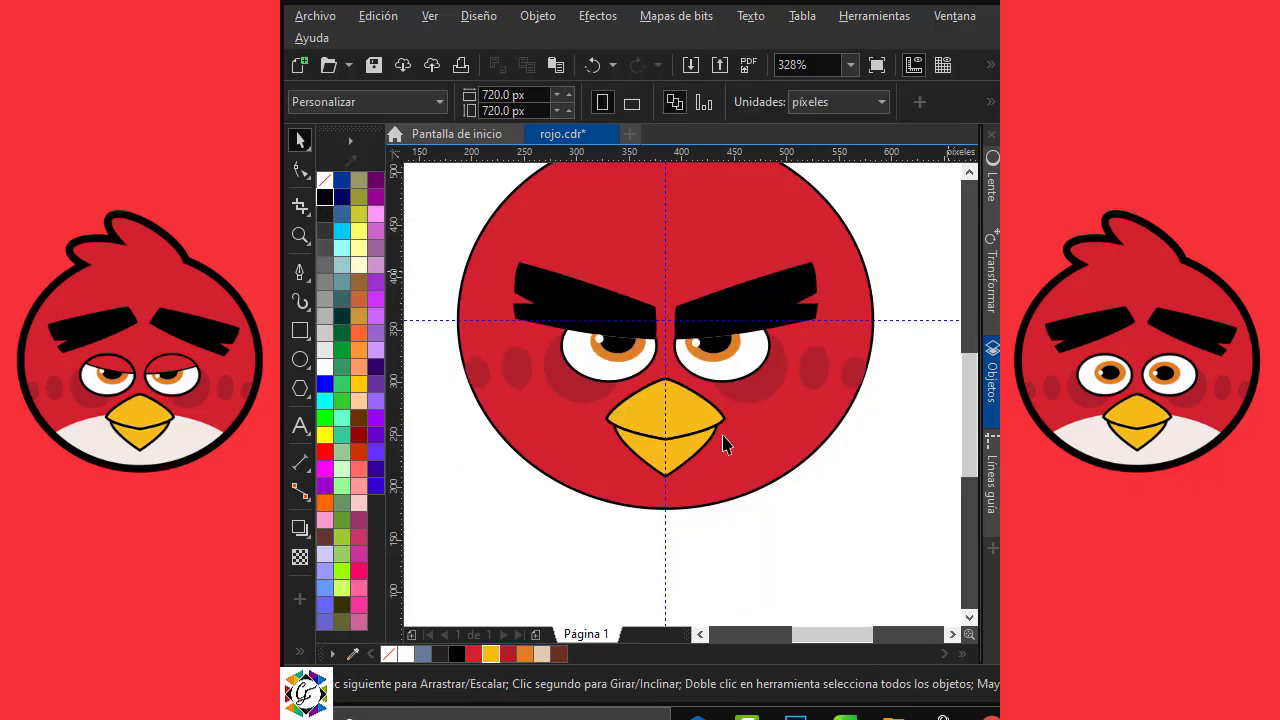
pyautogui.click(300, 359)
pyautogui.moveTo(532, 417); pyautogui.dragTo(816, 596)
pyautogui.press('space')
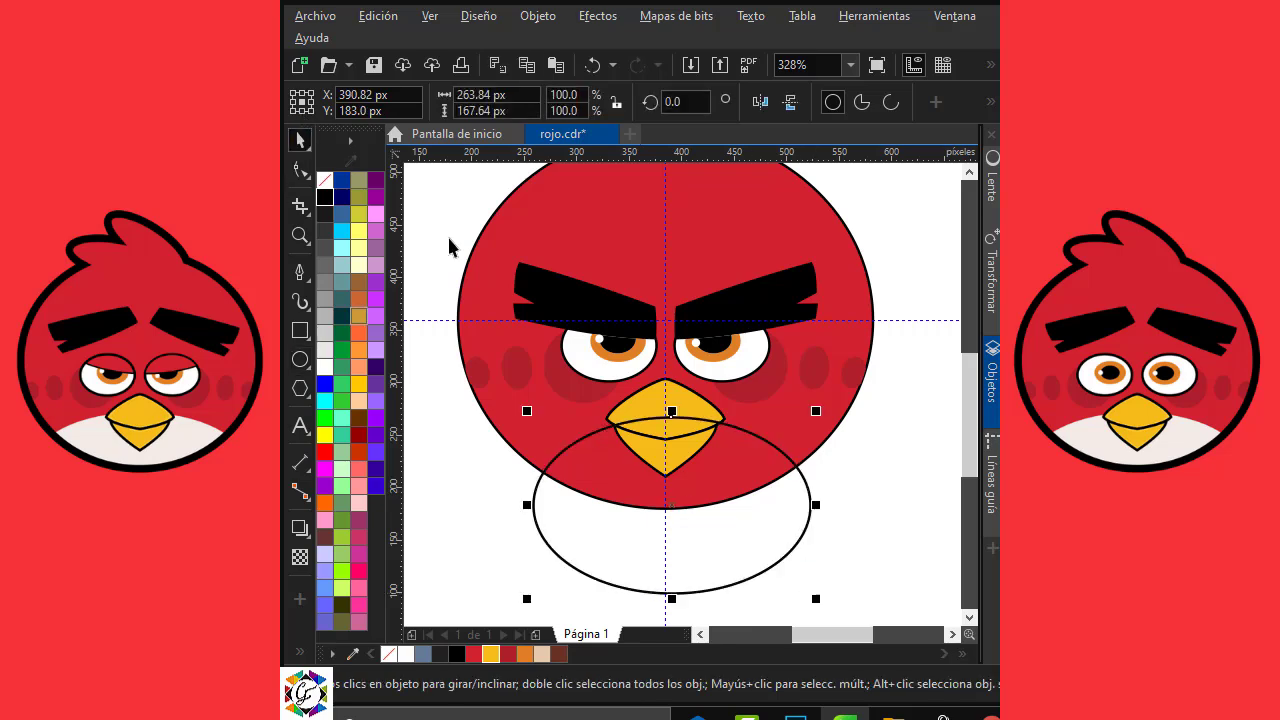
pyautogui.moveTo(676, 510); pyautogui.dragTo(666, 512)
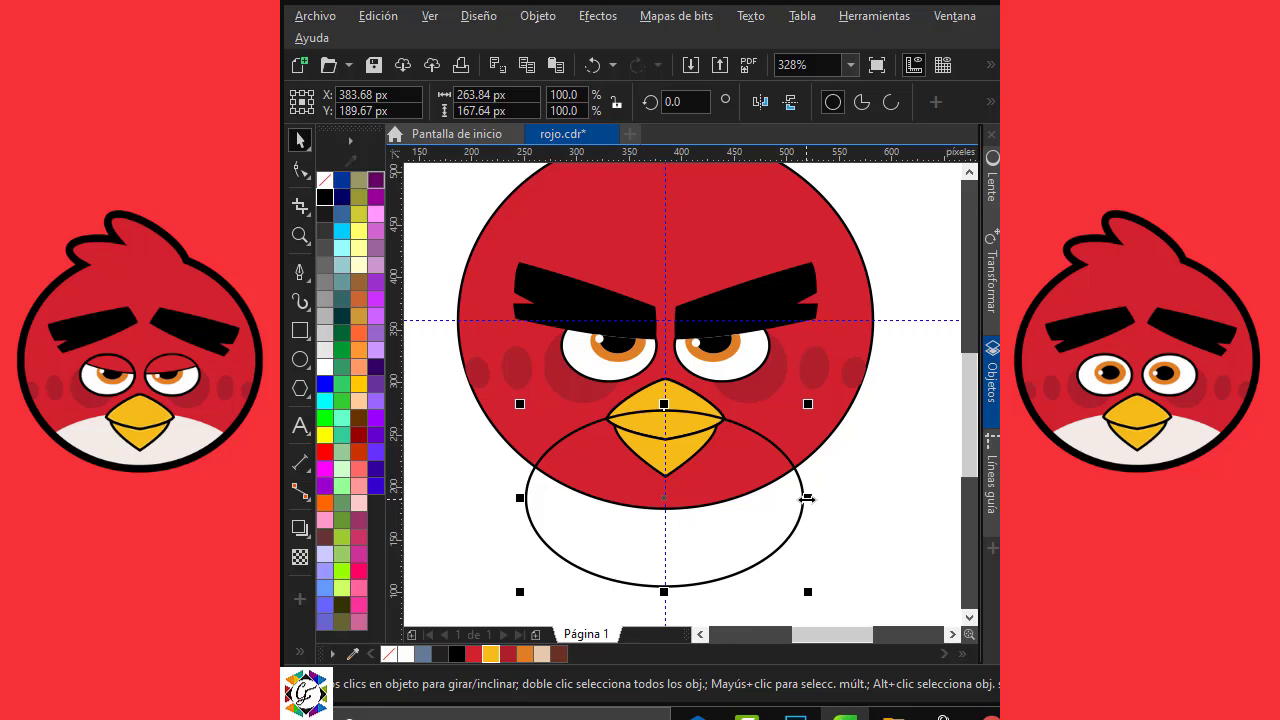
pyautogui.moveTo(807, 498); pyautogui.dragTo(852, 510)
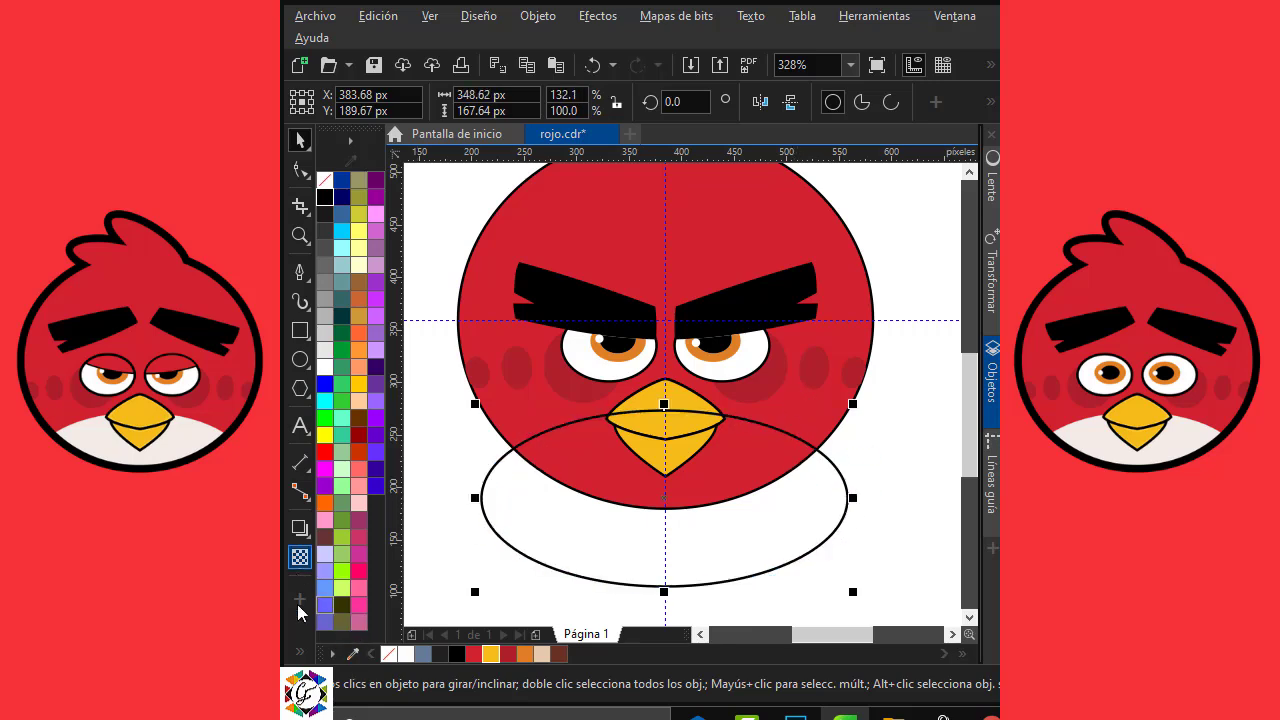
# Step: Create the belly shape with Smart Fill where the ellipse overlaps the body, and delete the ellipse
pyautogui.click(300, 652)
pyautogui.click(333, 640)
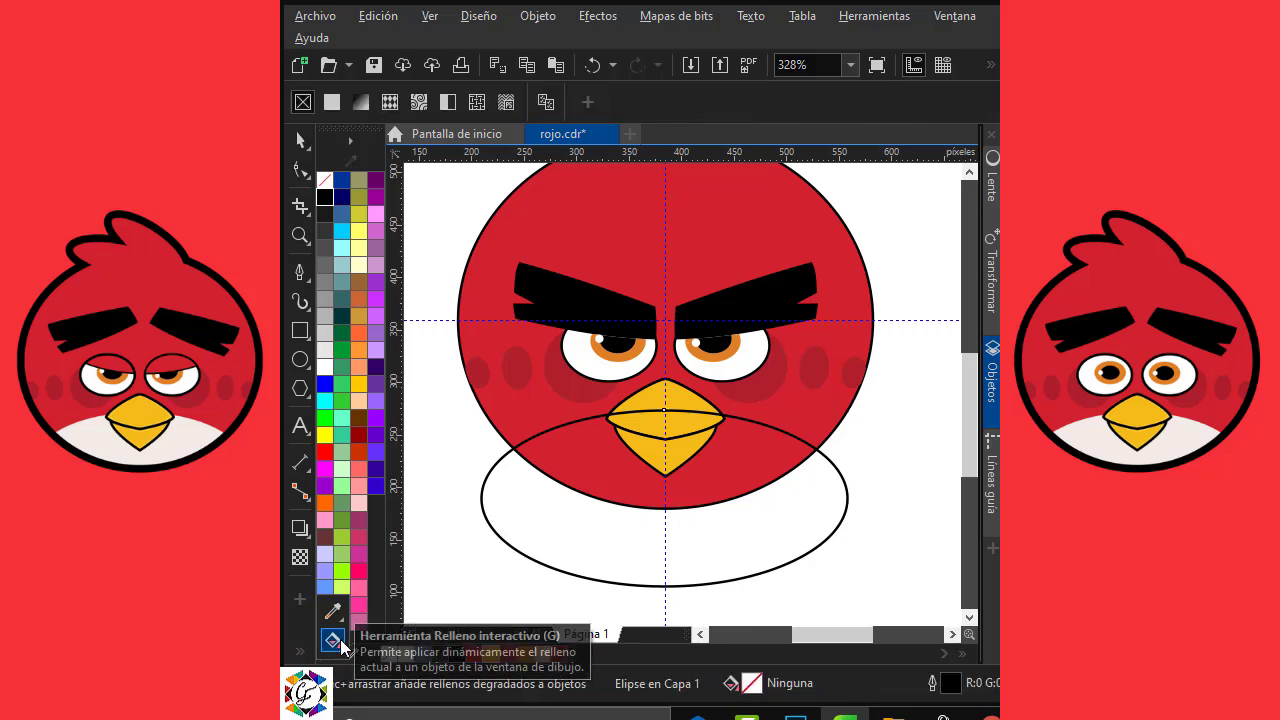
pyautogui.click(342, 649)
pyautogui.click(400, 667)
pyautogui.click(614, 475)
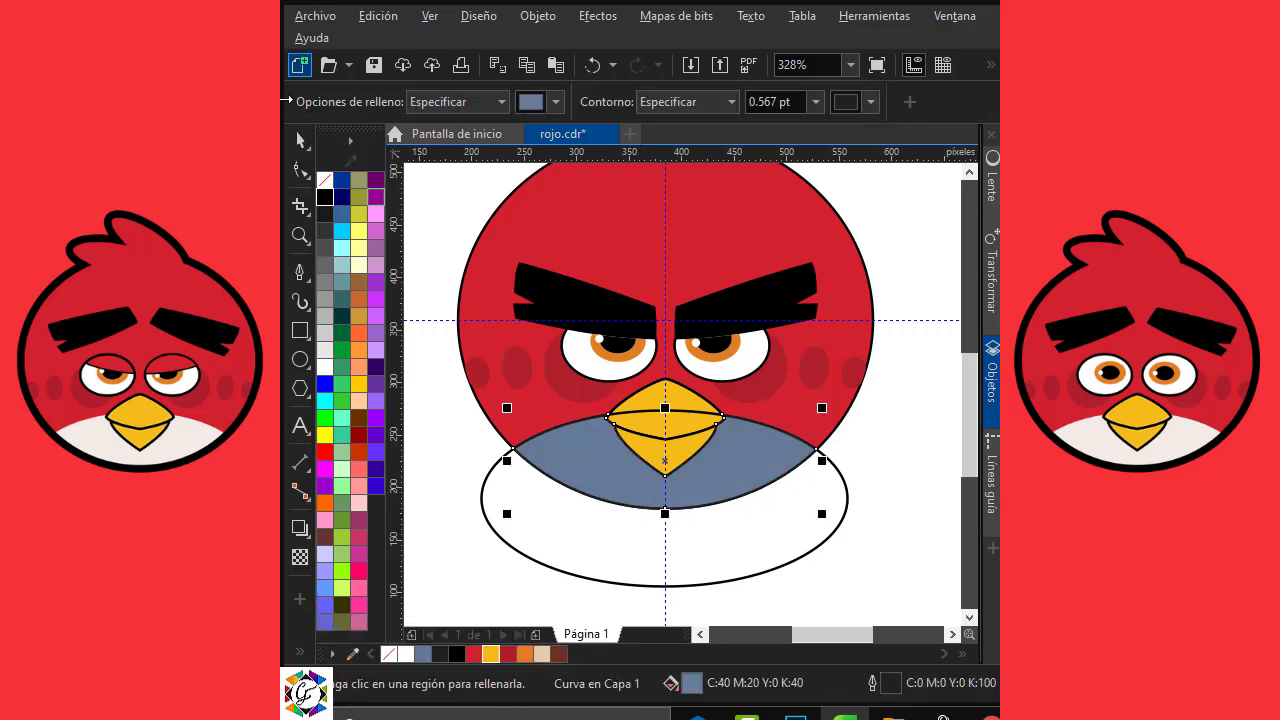
pyautogui.click(300, 140)
pyautogui.click(806, 505)
pyautogui.press('Delete')
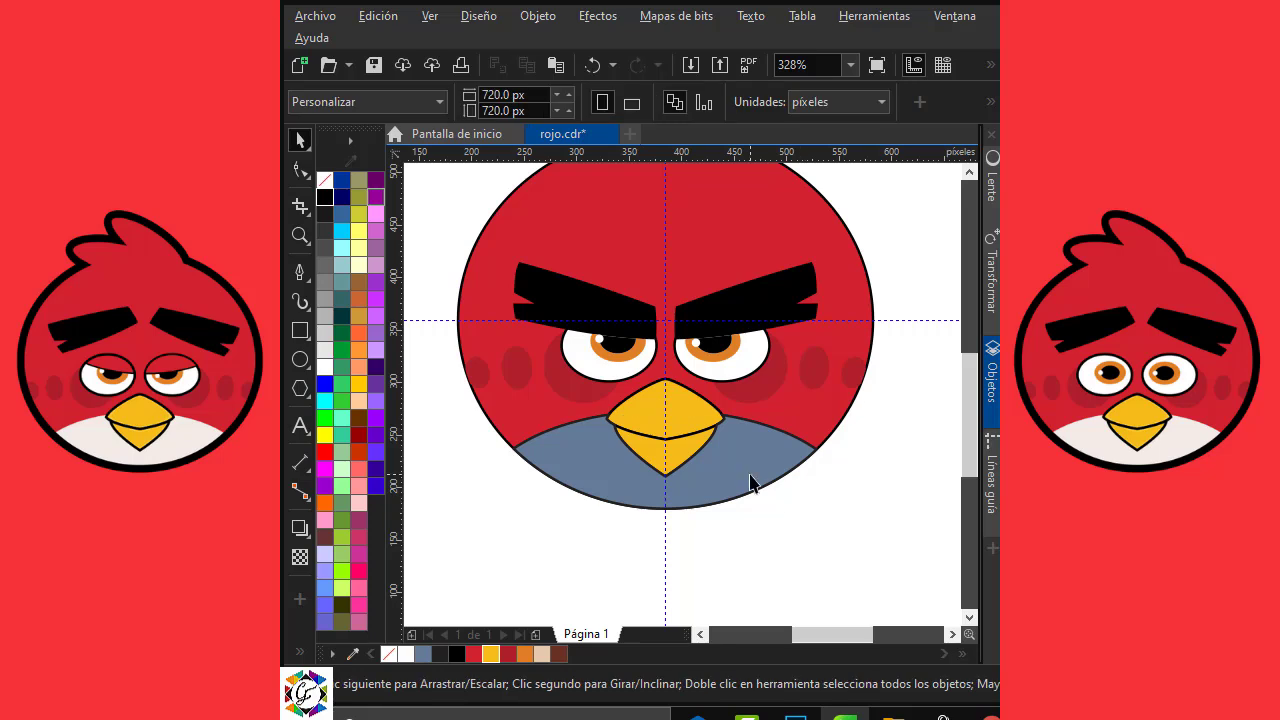
# Step: Fill the belly shape with beige and remove its outline
pyautogui.click(751, 482)
pyautogui.click(541, 654)
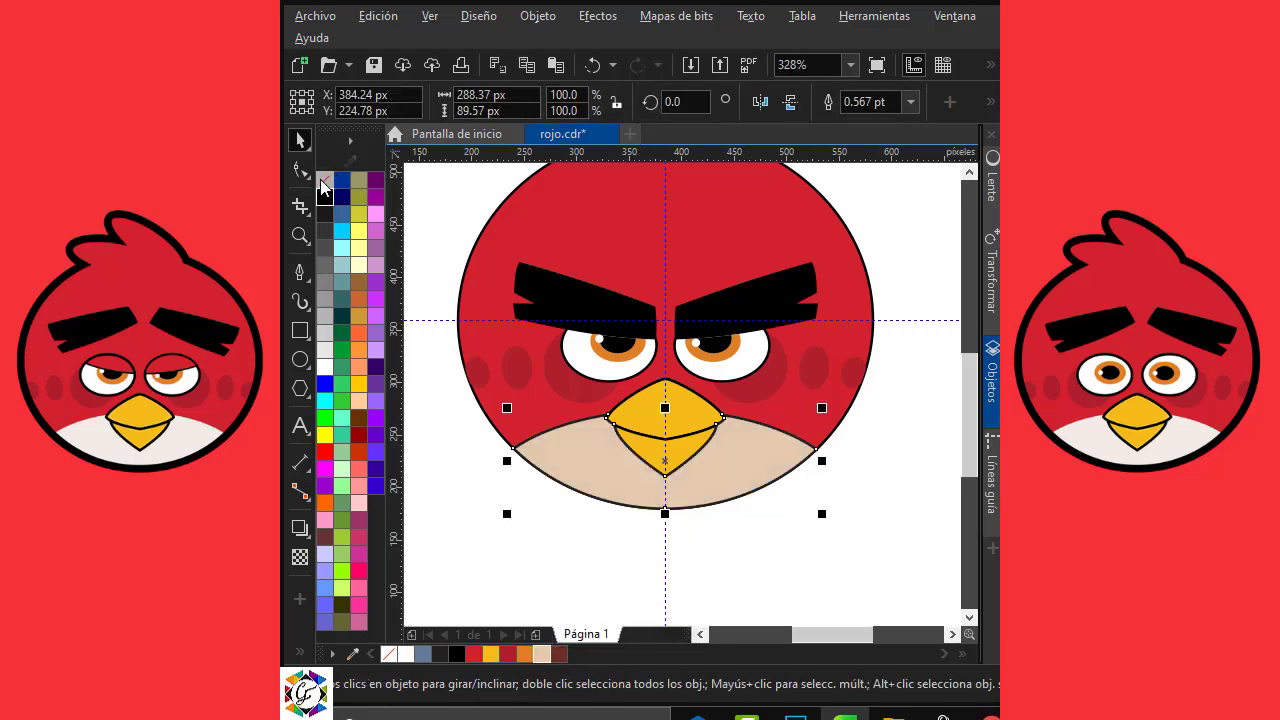
pyautogui.rightClick(322, 183)
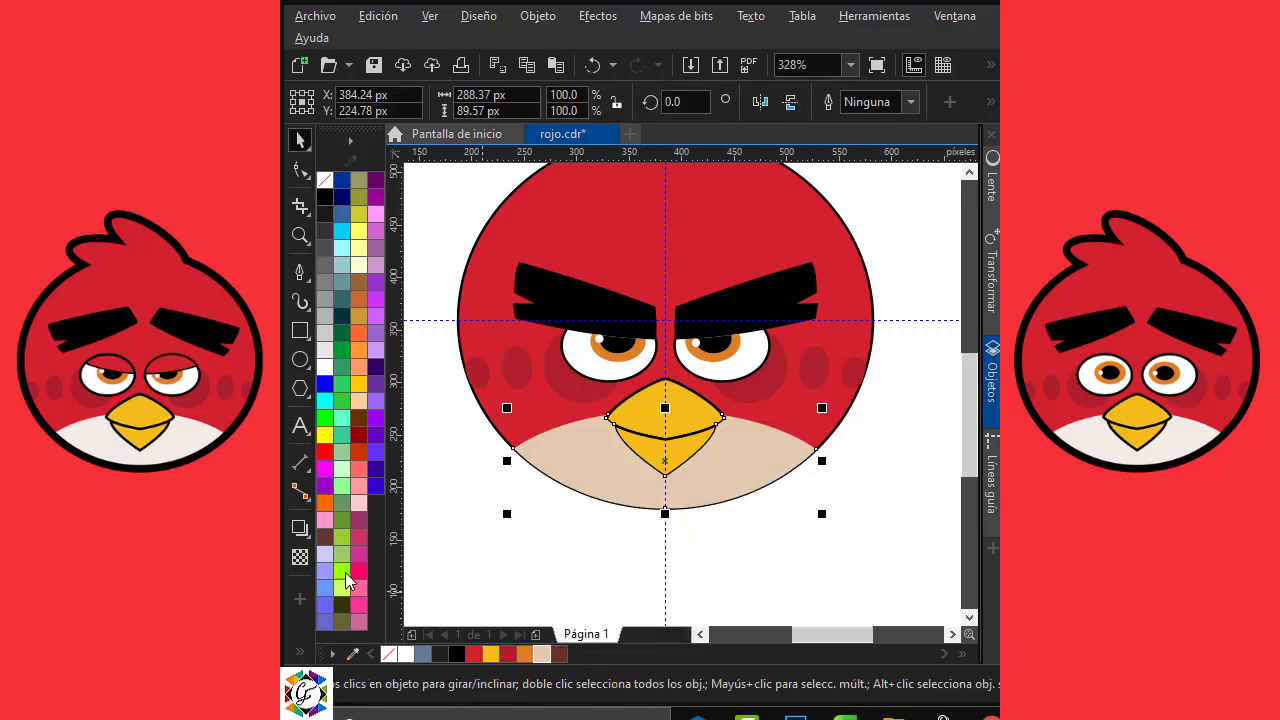
# Step: Lighten the belly's fill to the off-white colour #F2ECE6
pyautogui.click(299, 651)
pyautogui.click(333, 641)
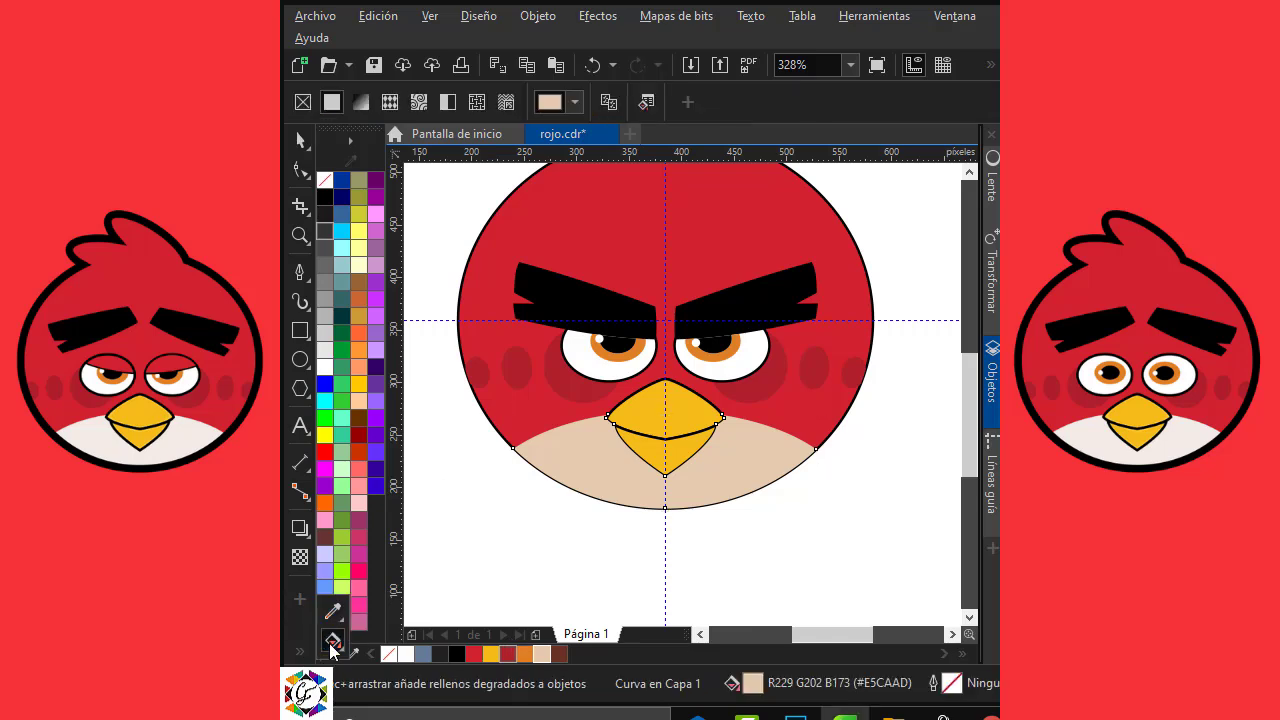
pyautogui.click(551, 101)
pyautogui.moveTo(560, 128); pyautogui.dragTo(720, 218)
pyautogui.click(719, 213)
pyautogui.moveTo(736, 275); pyautogui.dragTo(715, 269)
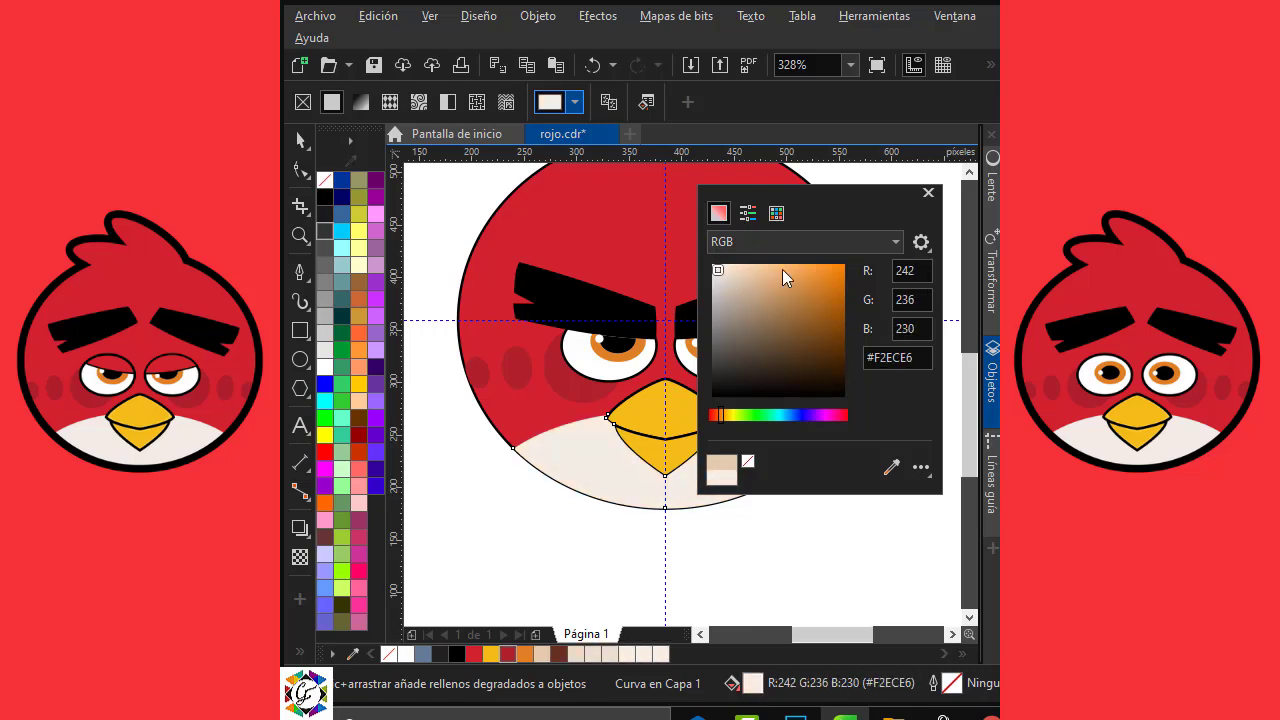
pyautogui.click(927, 193)
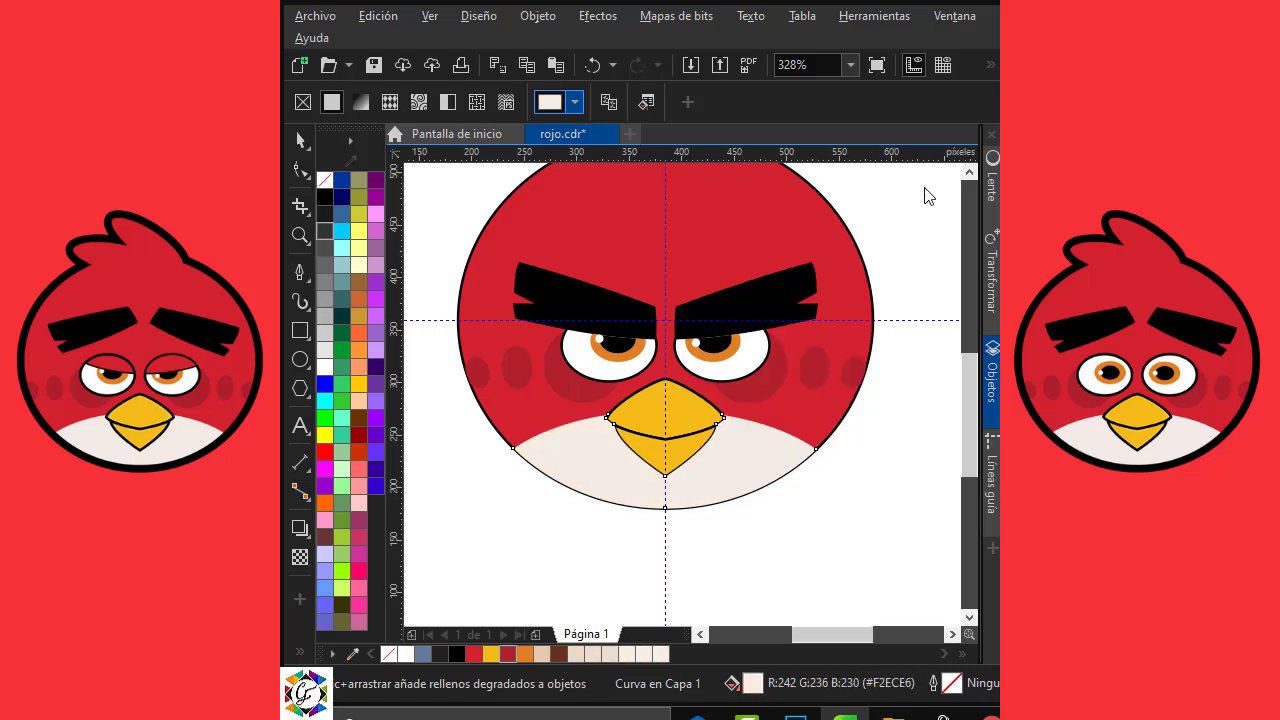
# Step: Place the belly shape inside the red body with PowerClip
pyautogui.click(300, 143)
pyautogui.click(533, 558)
pyautogui.rightClick(587, 466)
pyautogui.click(772, 329)
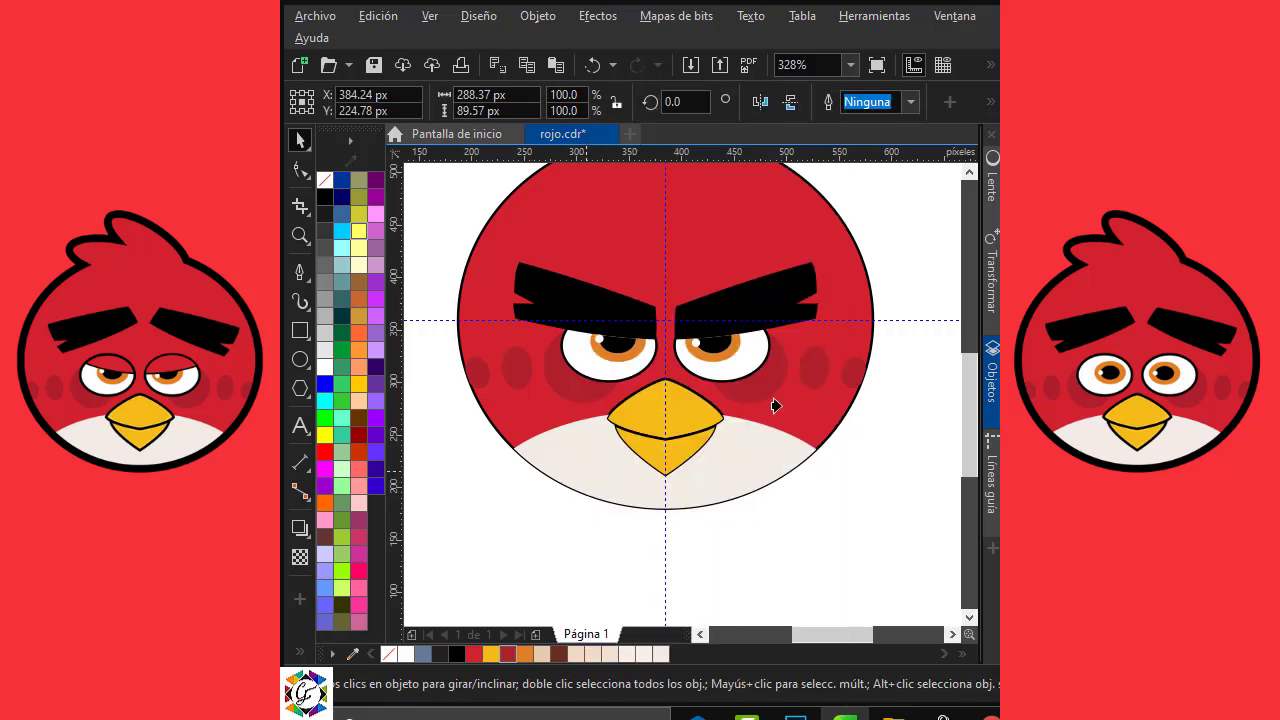
pyautogui.click(775, 408)
pyautogui.click(865, 483)
# Step: Set the red body's outline width to 3.0 pt
pyautogui.click(830, 214)
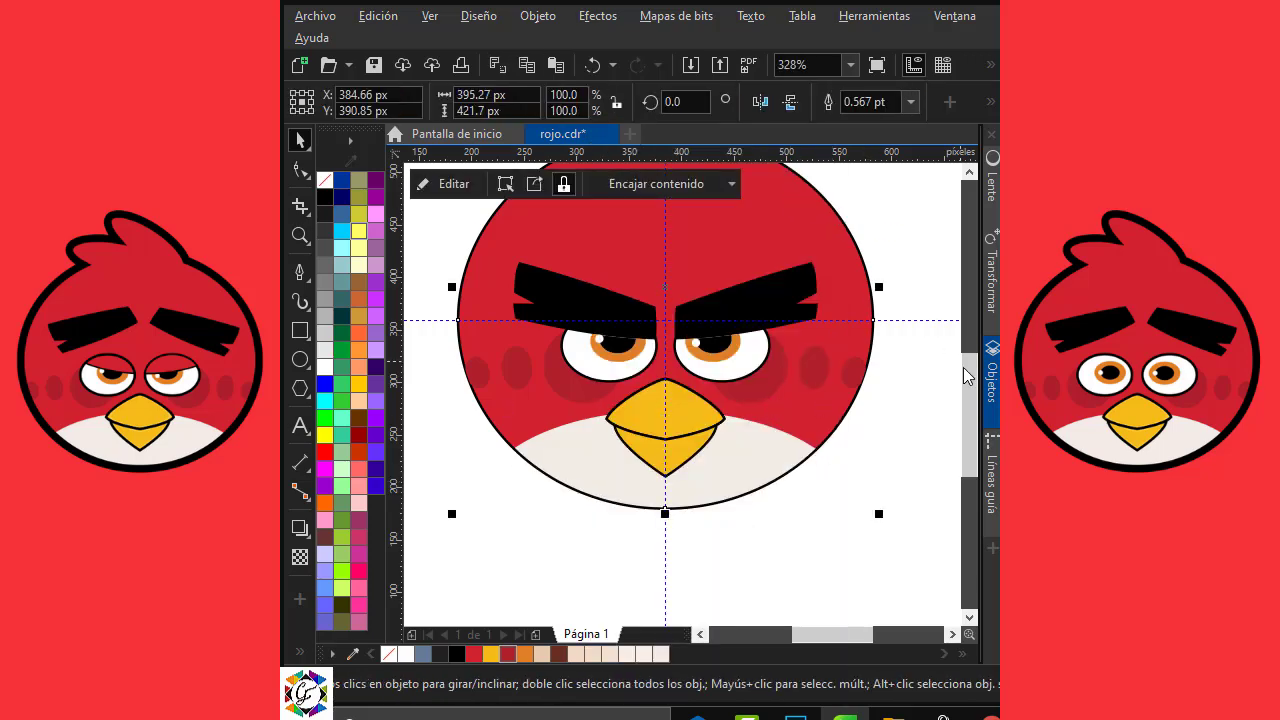
pyautogui.moveTo(969, 376); pyautogui.dragTo(979, 356)
pyautogui.click(898, 310)
pyautogui.click(743, 251)
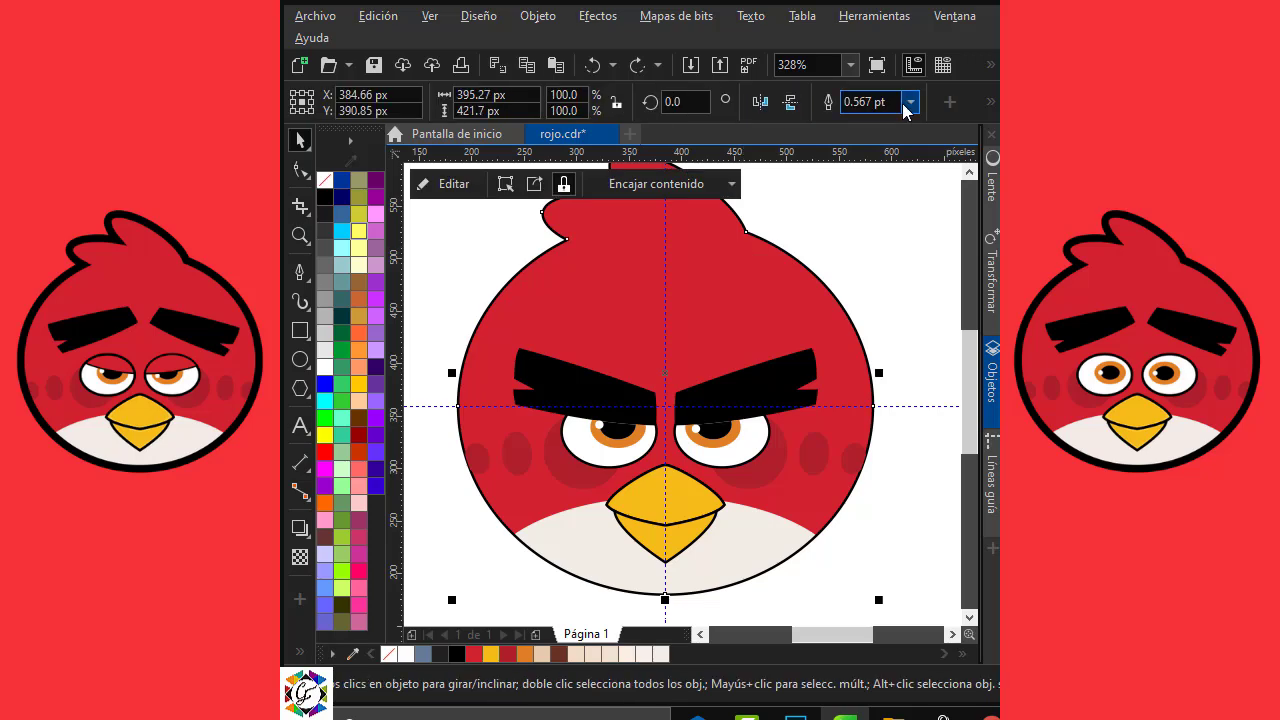
pyautogui.click(905, 104)
pyautogui.click(875, 231)
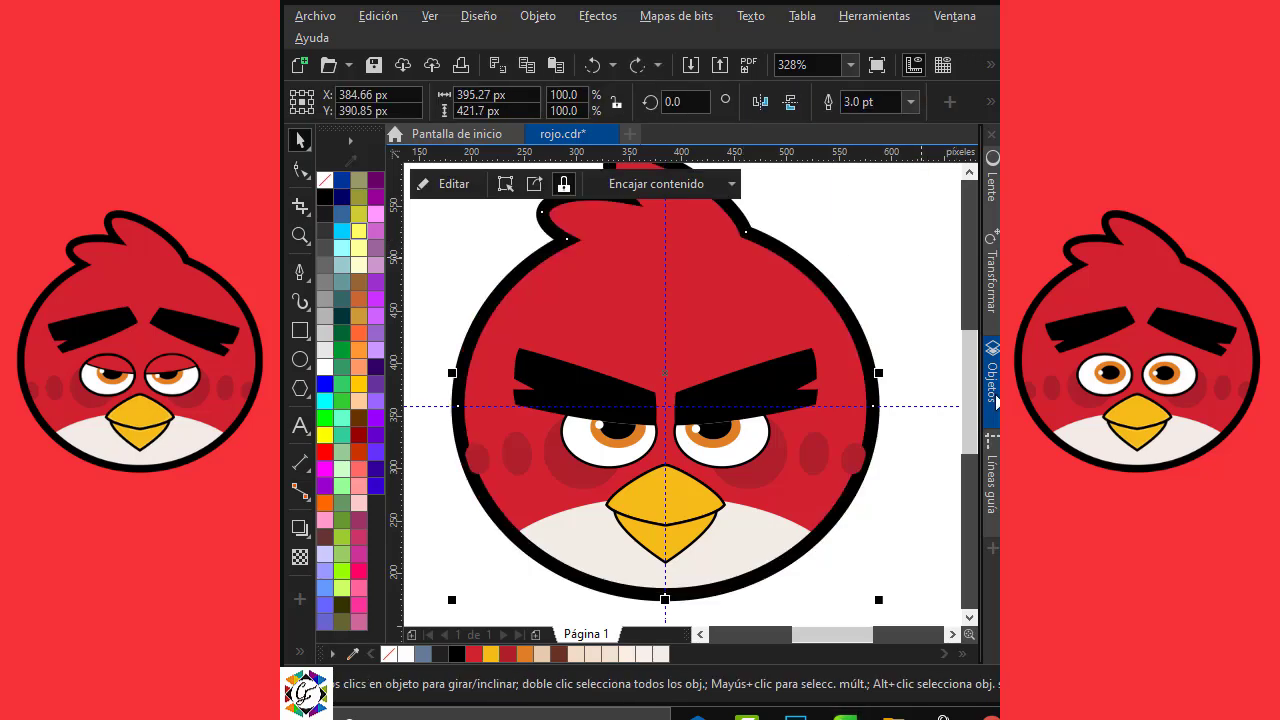
# Step: Place the two outermost cheek spots inside the red body with PowerClip
pyautogui.click(858, 465)
pyautogui.click(480, 460)
pyautogui.rightClick(480, 460)
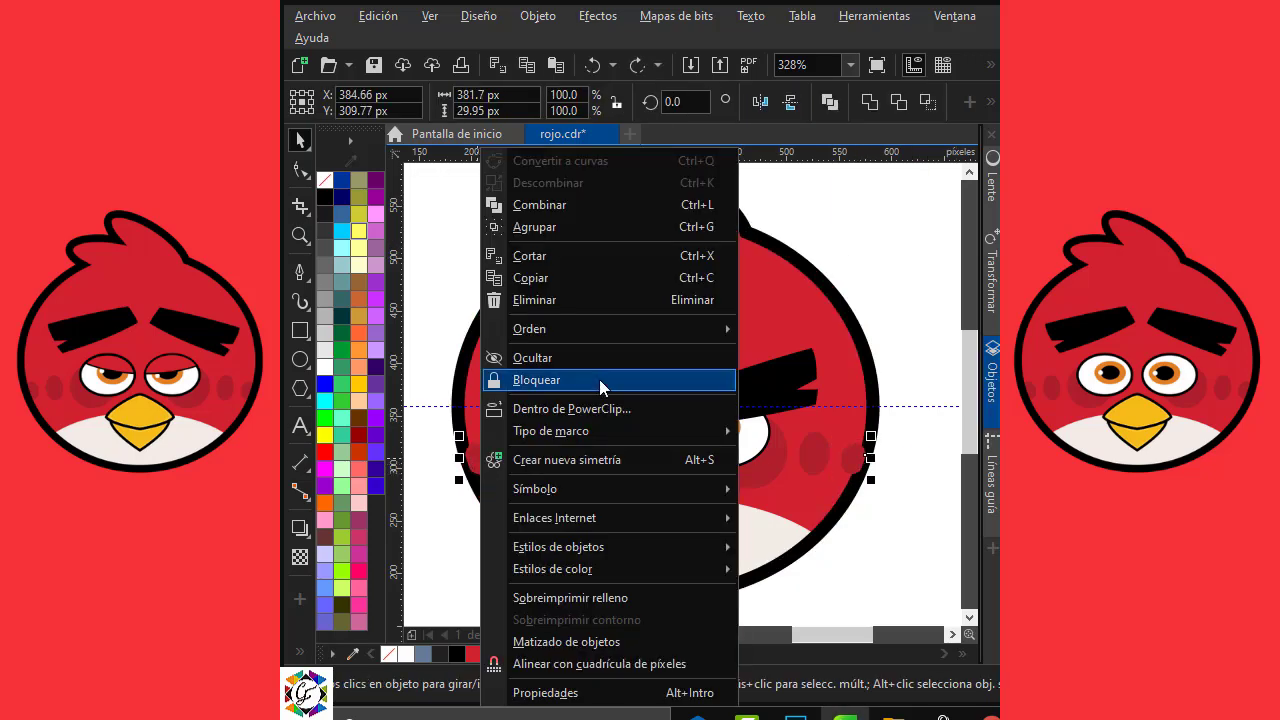
pyautogui.click(625, 380)
pyautogui.click(676, 335)
pyautogui.click(926, 279)
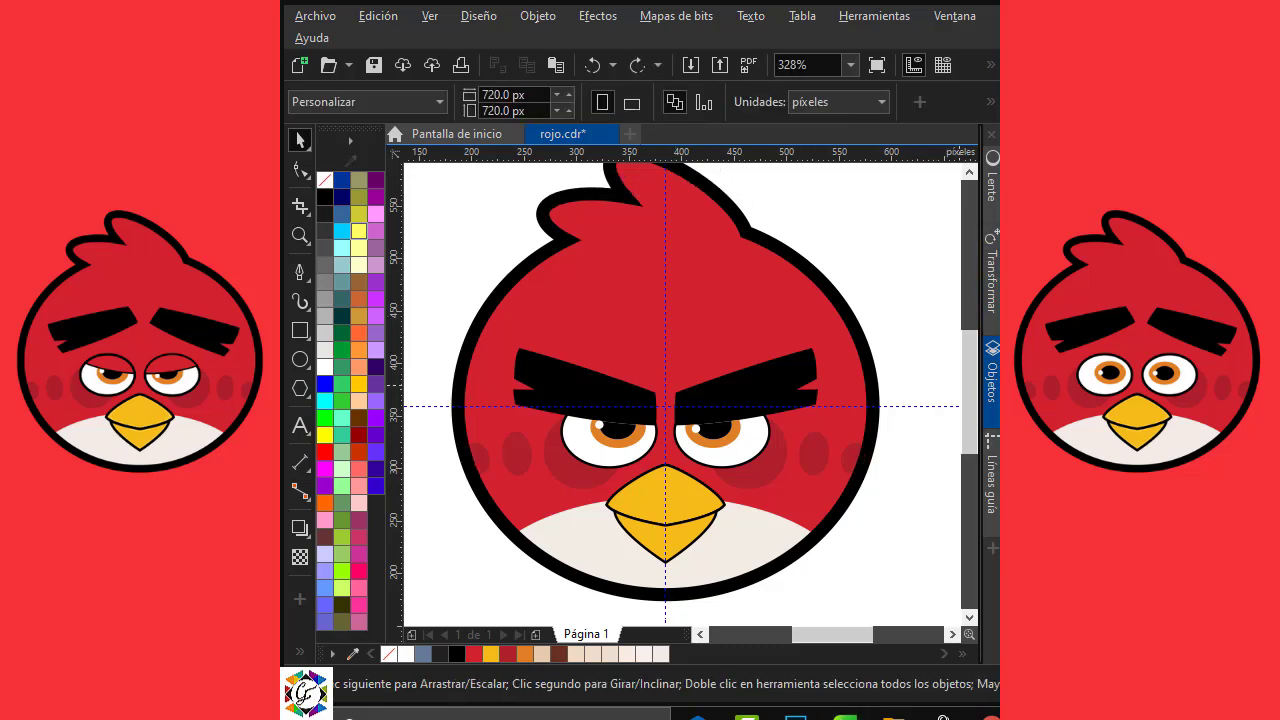
# Step: Set the outline width of both beak shapes to 1.0 pt
pyautogui.click(697, 507)
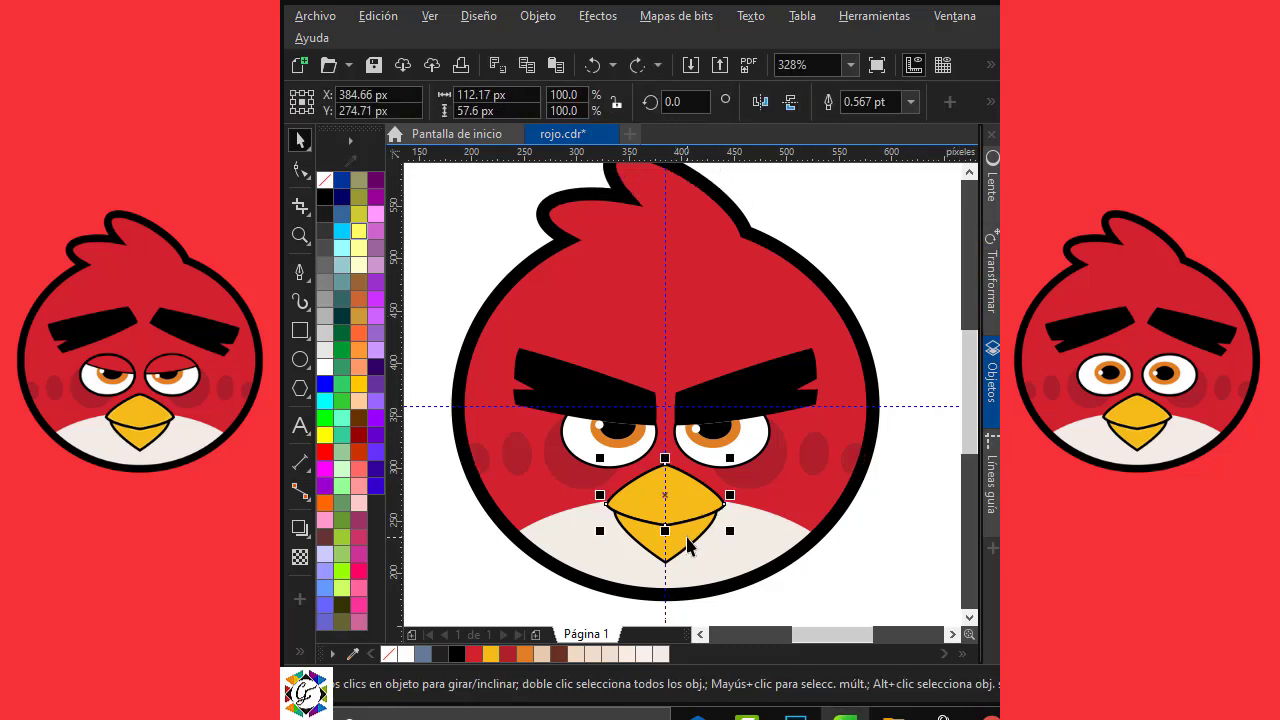
pyautogui.click(993, 105)
pyautogui.click(738, 141)
pyautogui.click(698, 222)
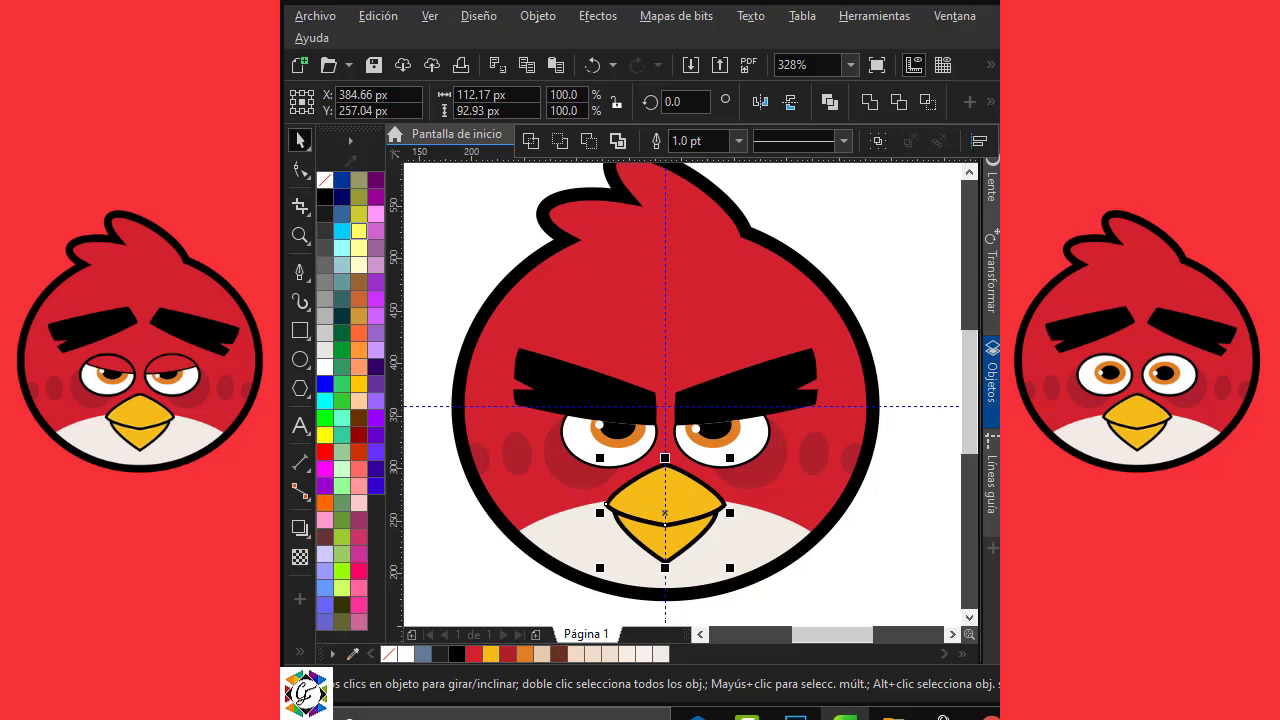
pyautogui.click(866, 240)
# Step: Set the outline width of both white eyeballs to 1.0 pt
pyautogui.click(716, 455)
pyautogui.keyDown('shift'); pyautogui.click(623, 468); pyautogui.keyUp('shift')
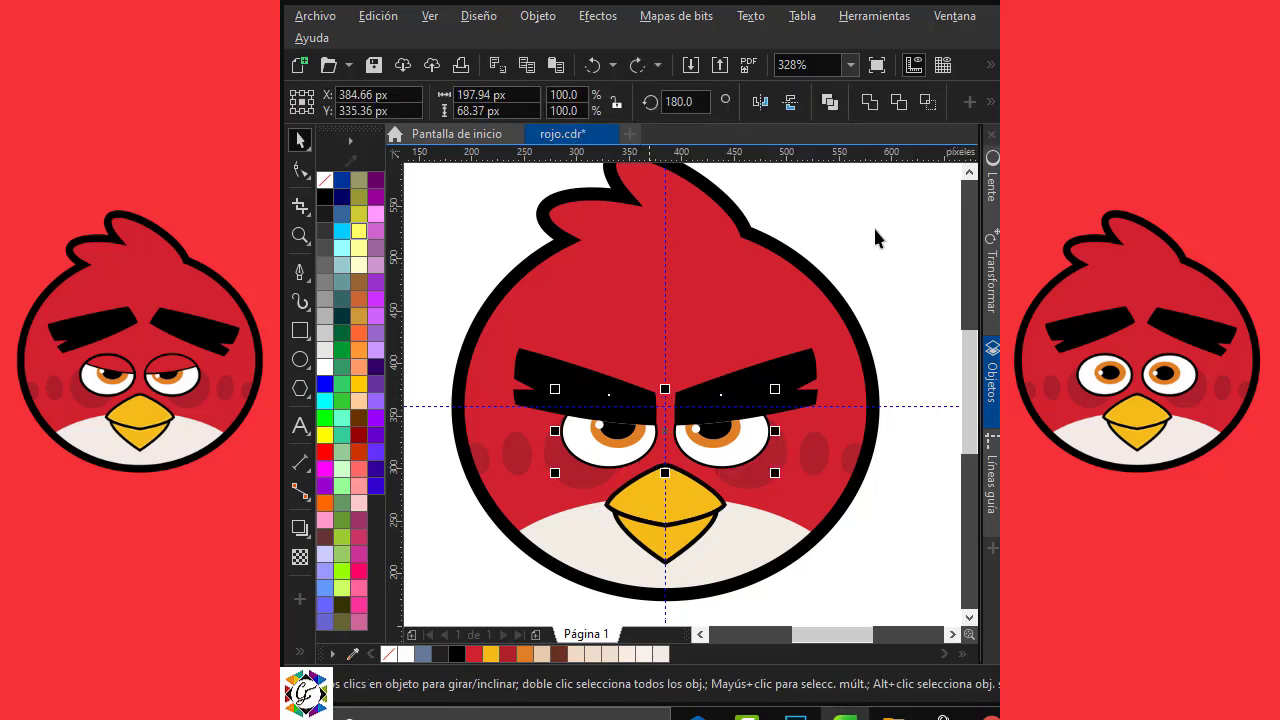
pyautogui.click(992, 106)
pyautogui.click(738, 141)
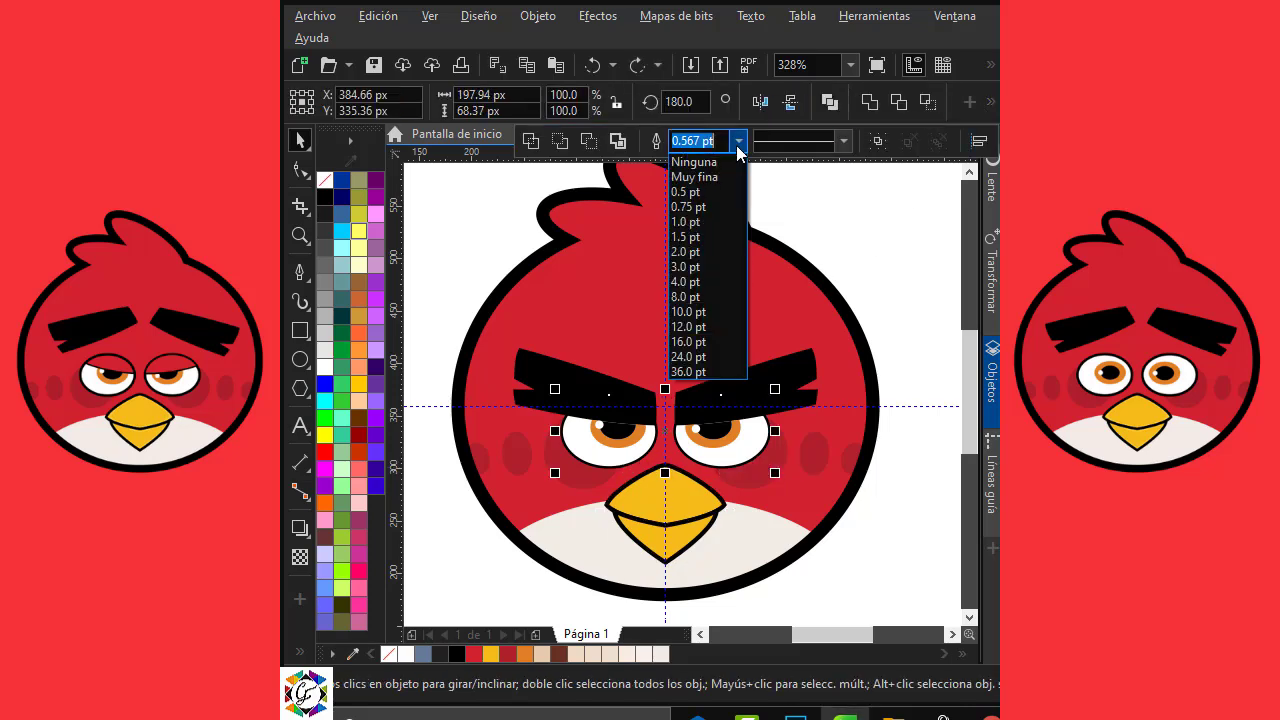
pyautogui.click(693, 221)
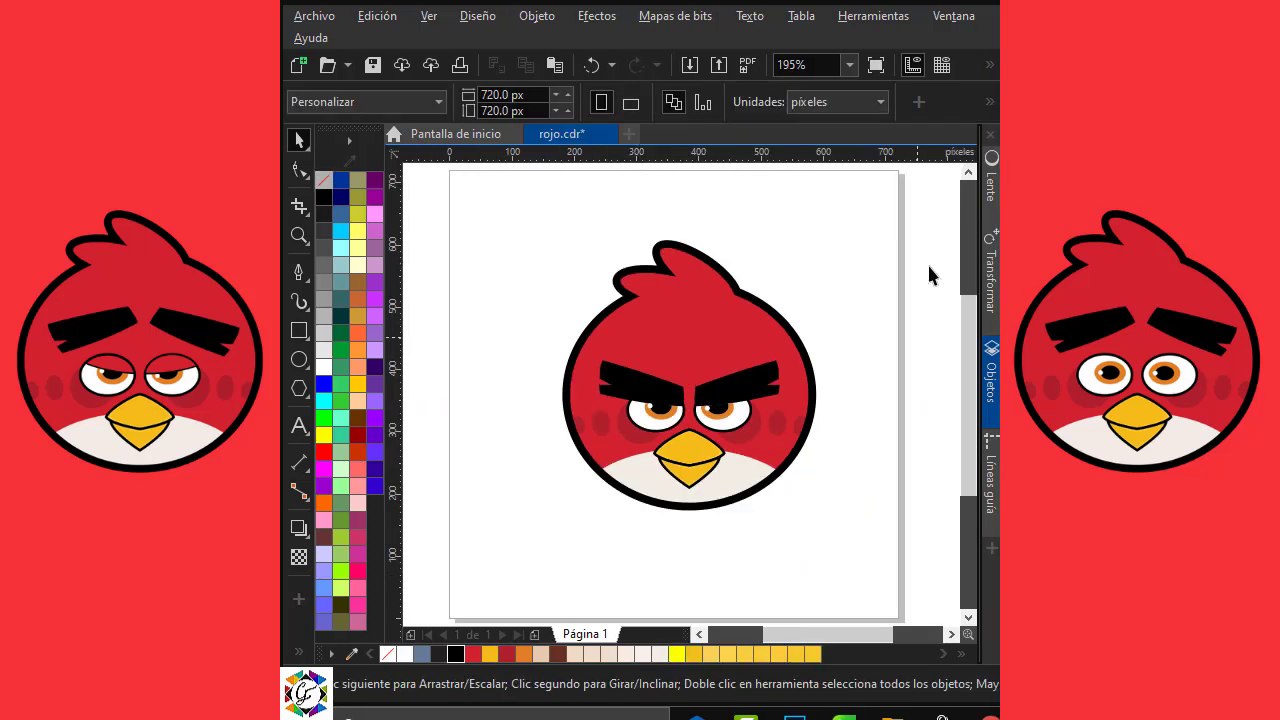
# Step: Add a page-sized 720 by 720 px rectangle with a light red fill behind the bird
pyautogui.doubleClick(299, 331)
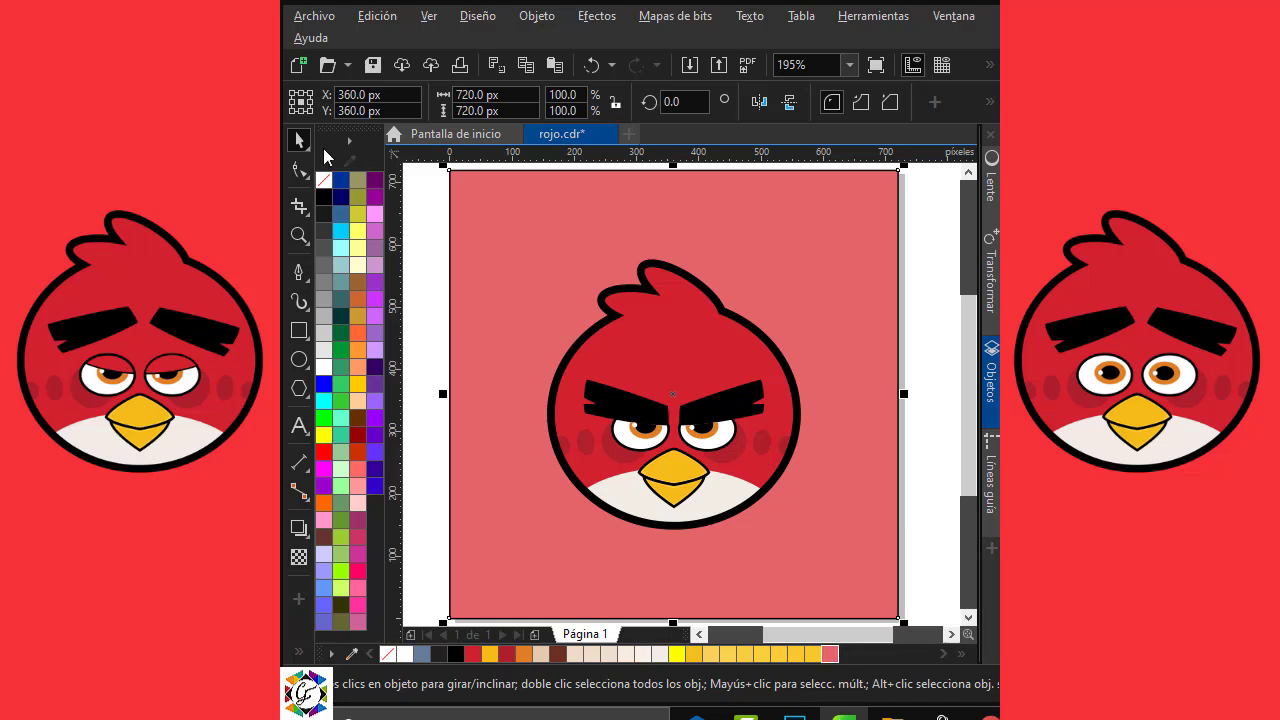
pyautogui.click(423, 263)
pyautogui.click(486, 414)
# Step: Change the background rectangle's fill to bright red #F73138 with the Interactive Fill tool
pyautogui.click(301, 654)
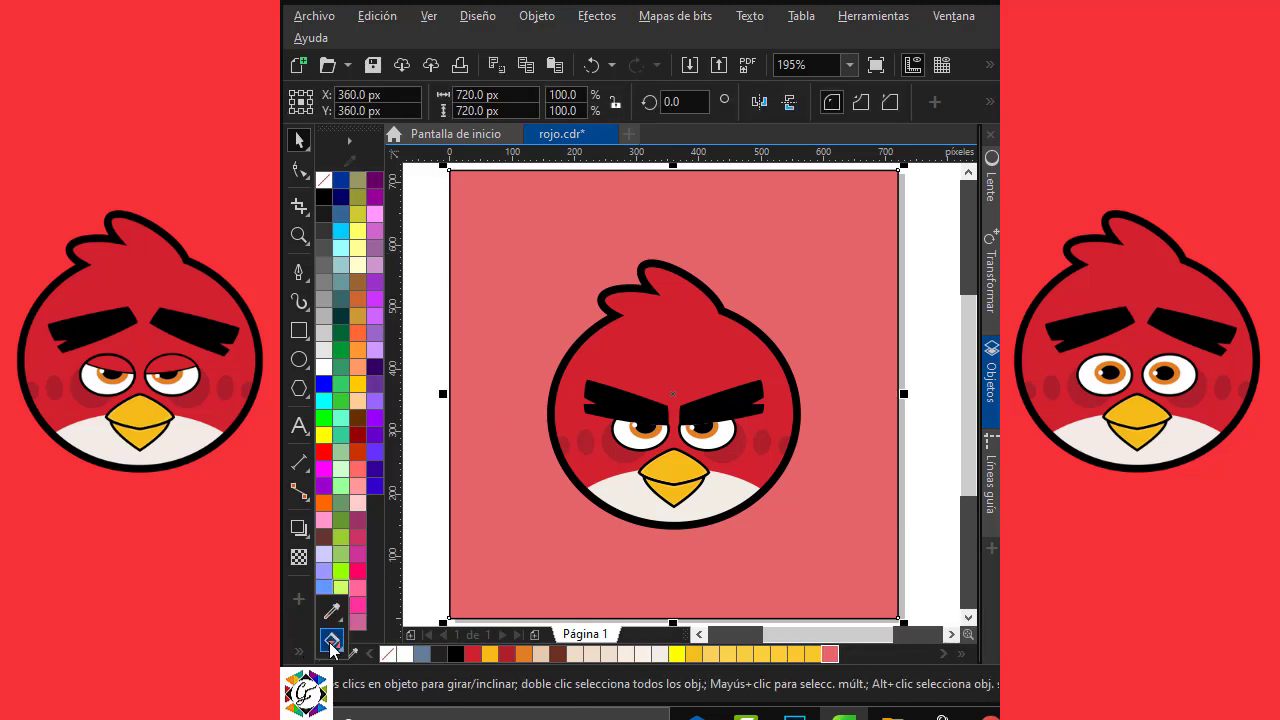
pyautogui.click(330, 642)
pyautogui.click(549, 101)
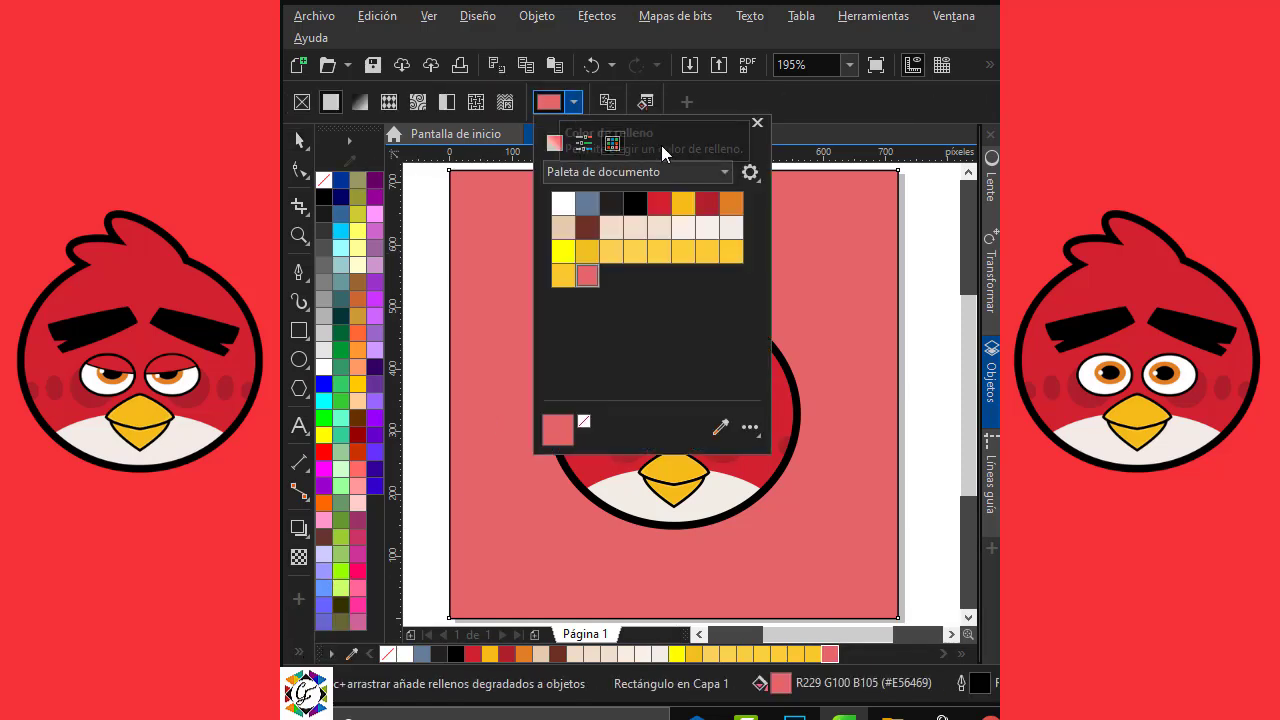
pyautogui.click(554, 142)
pyautogui.moveTo(689, 132); pyautogui.dragTo(948, 110)
pyautogui.click(904, 186)
pyautogui.moveTo(906, 185)
pyautogui.mouseDown()
pyautogui.moveTo(919, 180)
pyautogui.moveTo(897, 180)
pyautogui.moveTo(906, 200)
pyautogui.moveTo(900, 180)
pyautogui.moveTo(918, 180)
pyautogui.mouseUp()
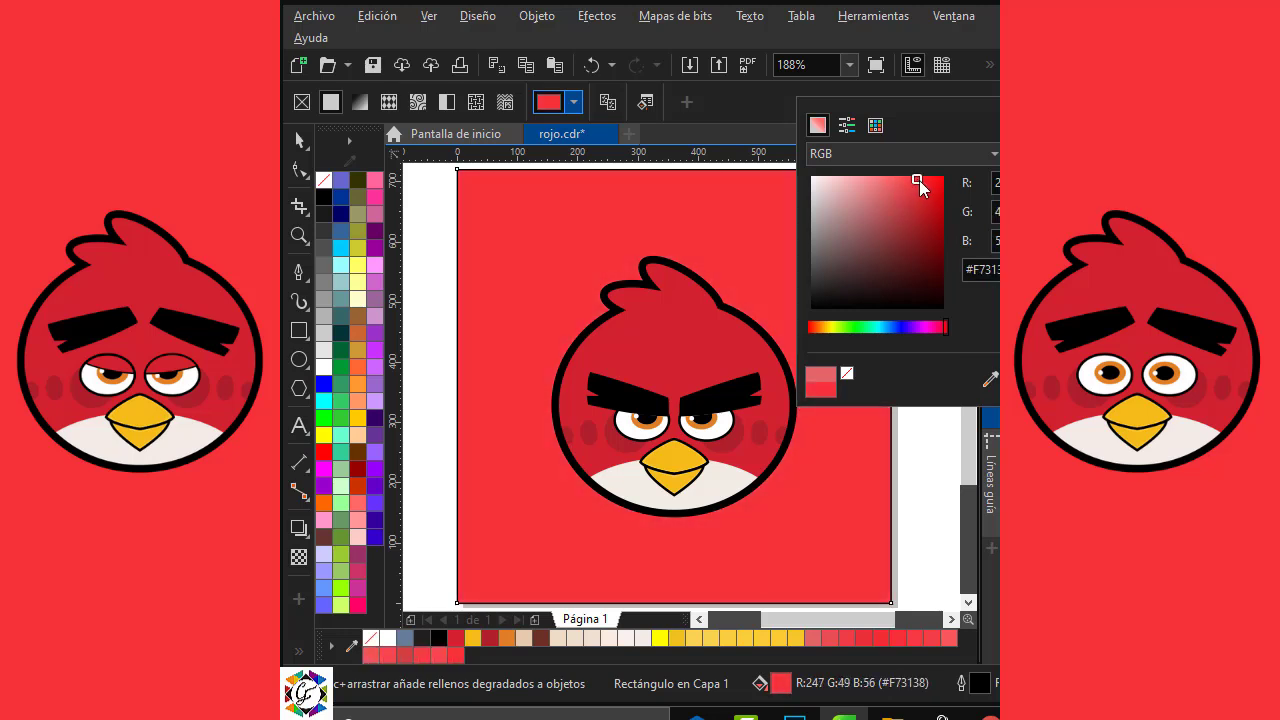
pyautogui.click(427, 197)
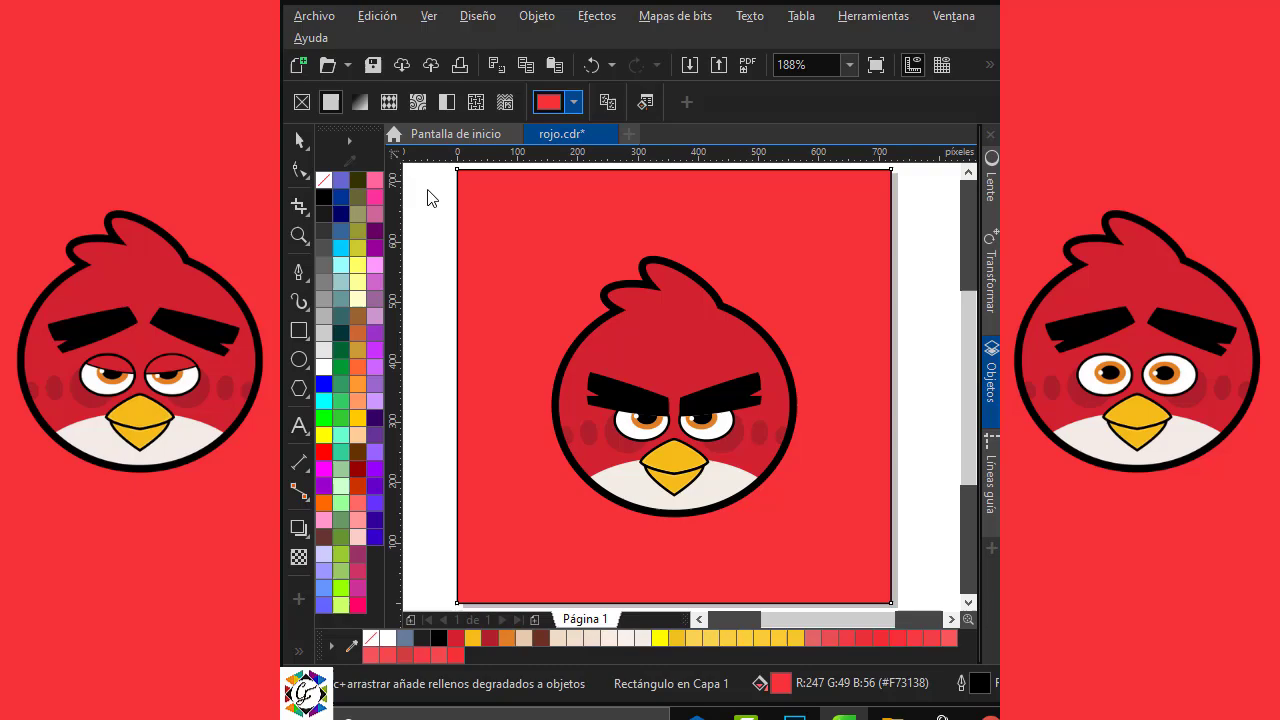
pyautogui.click(299, 140)
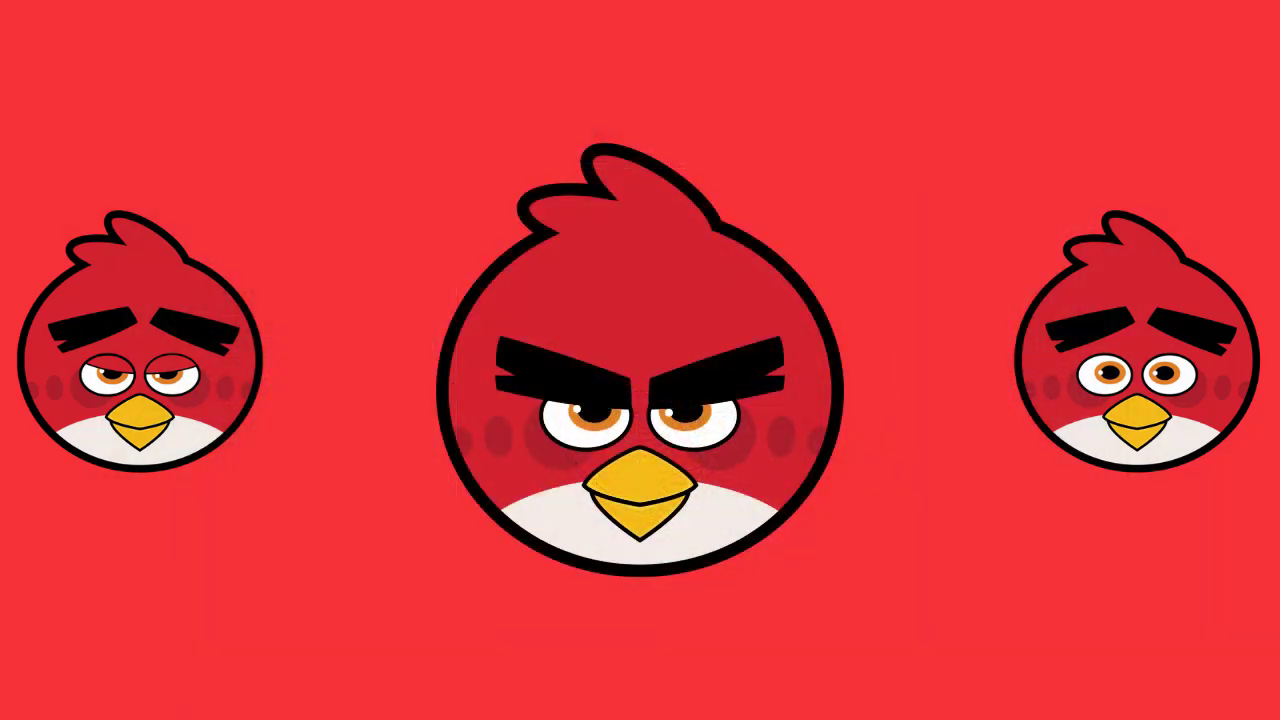